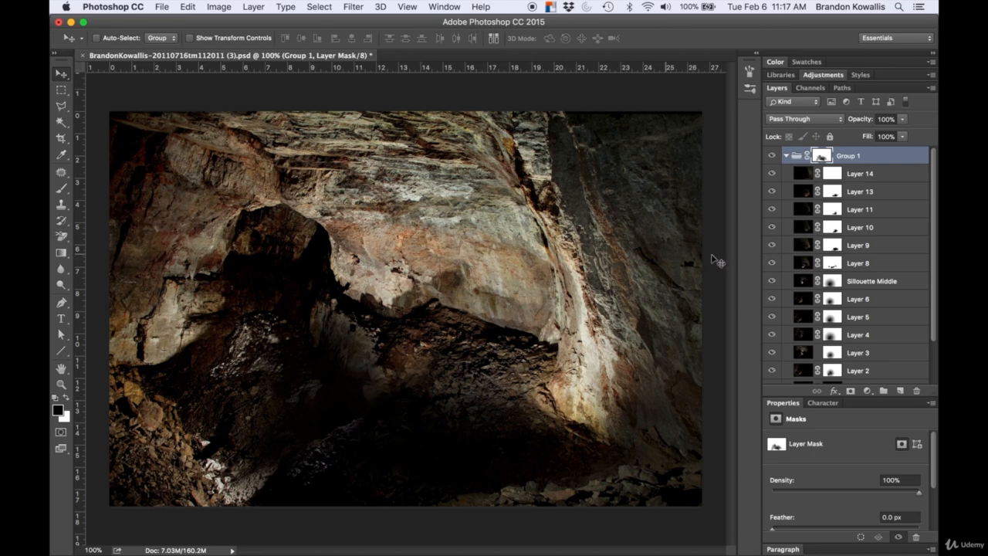
Step: Show only Layer 14 in the group and save the image as a PNG copy named ForegroundRight.png, replacing the existing file
left_click_drag(771, 174, 771, 377)
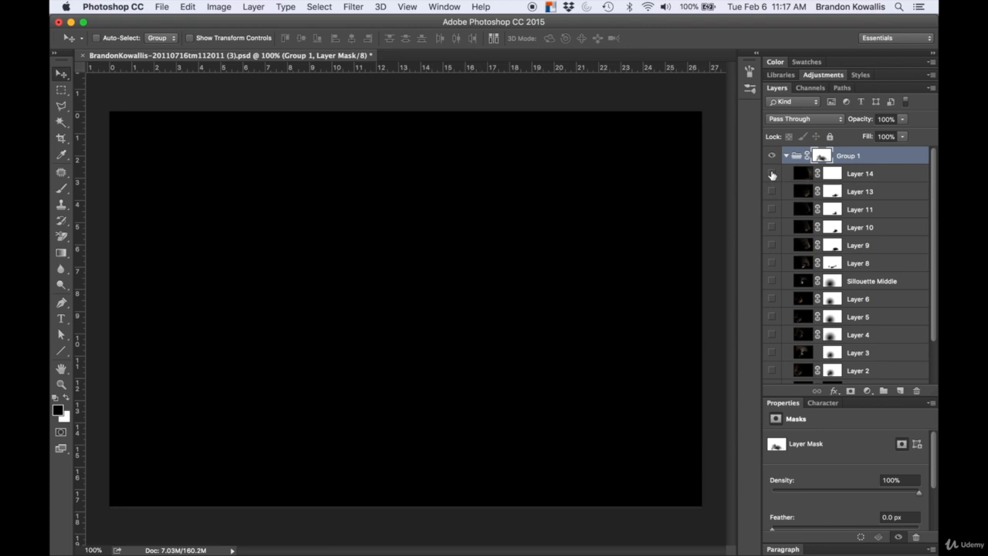
left_click(772, 174)
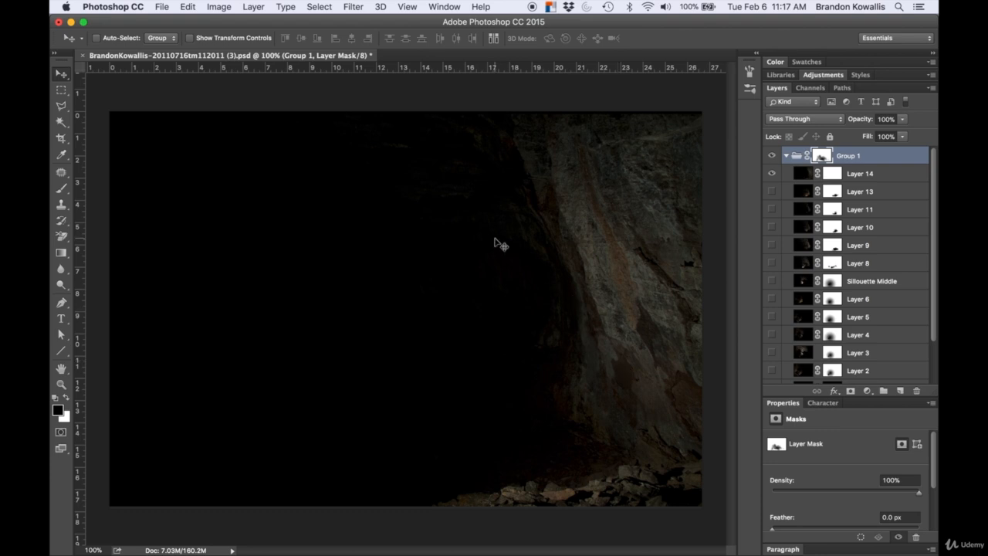
left_click(162, 7)
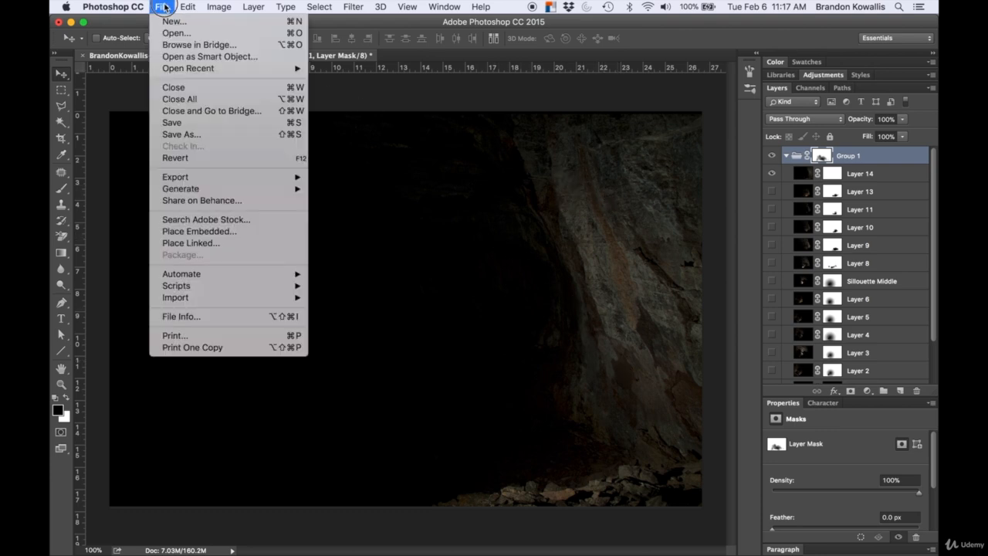
left_click(294, 137)
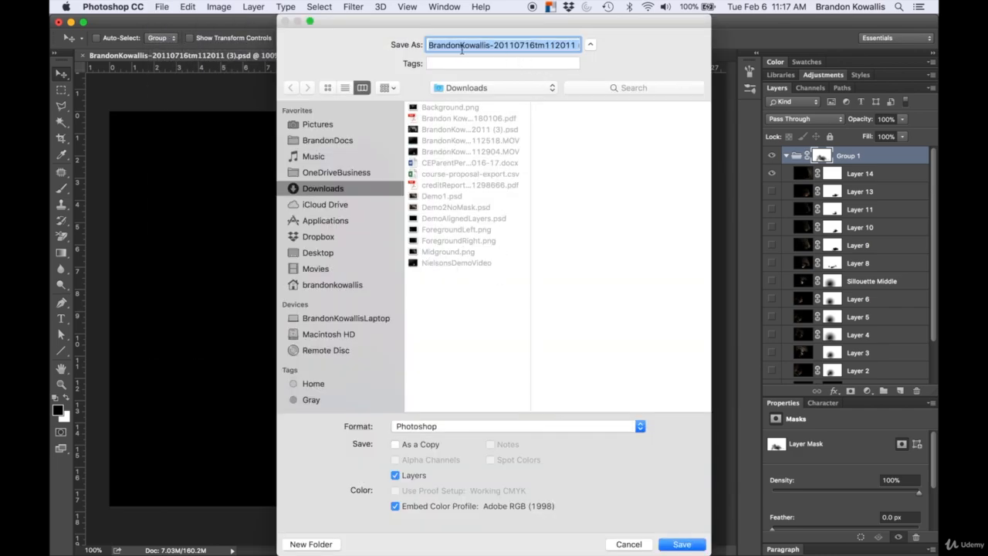
type("Foreground")
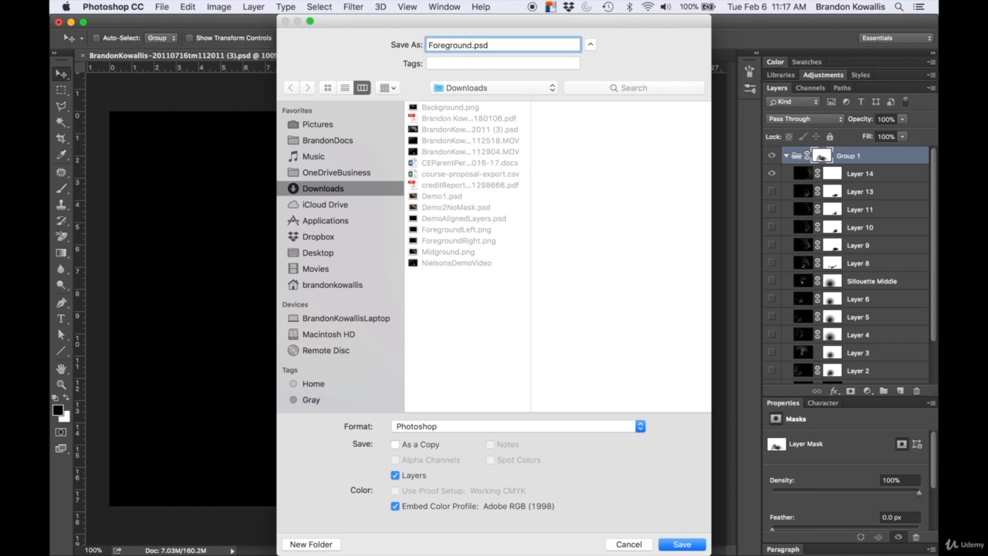
type("Right")
left_click(433, 427)
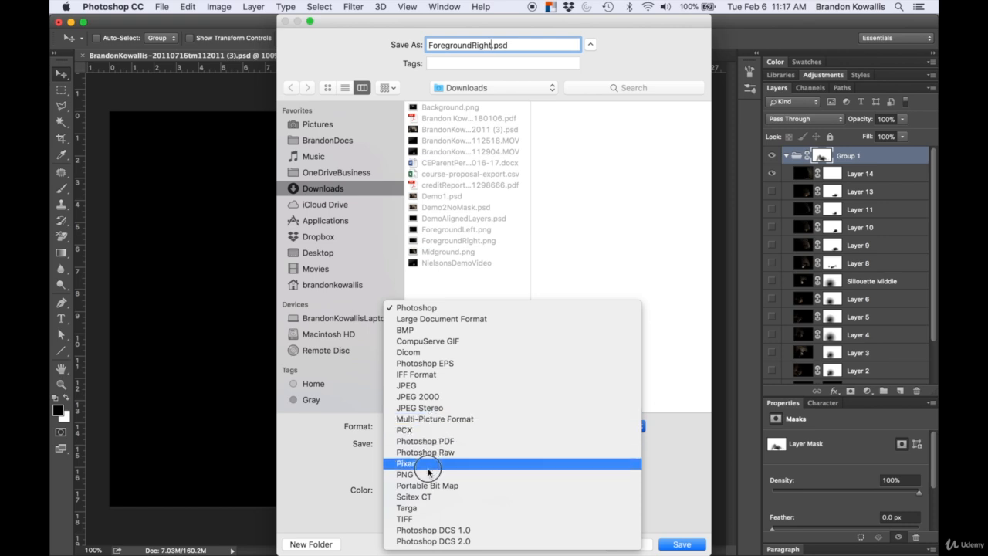
left_click(405, 474)
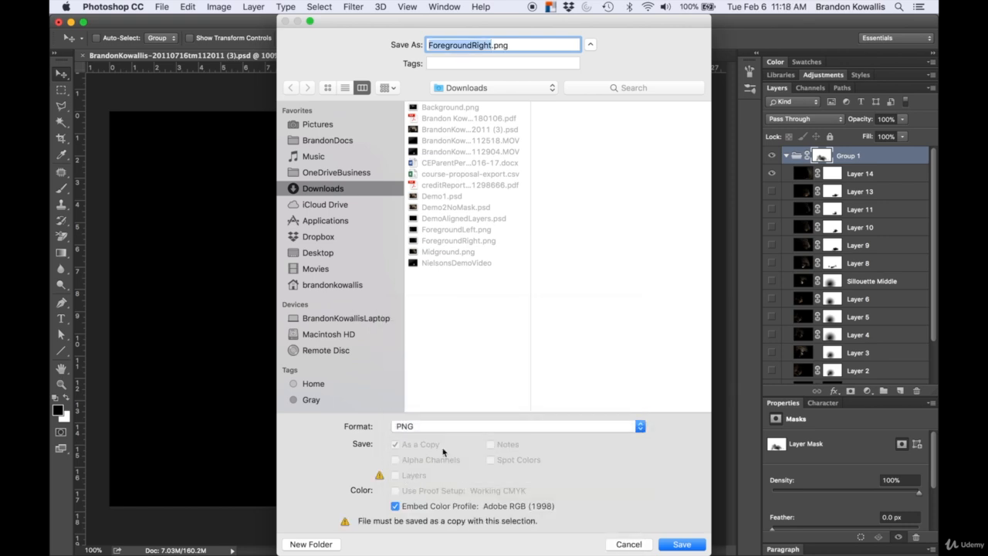
left_click(684, 544)
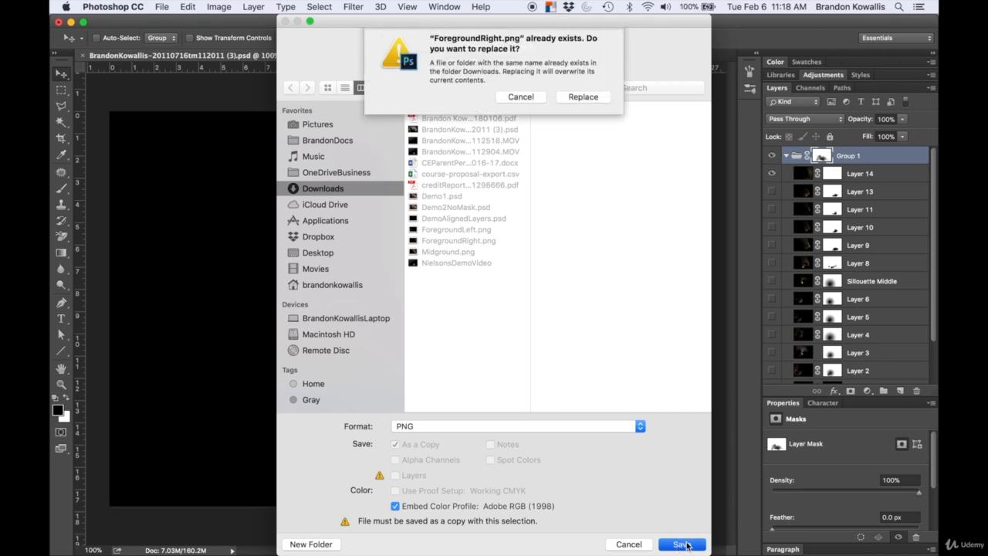
left_click(582, 99)
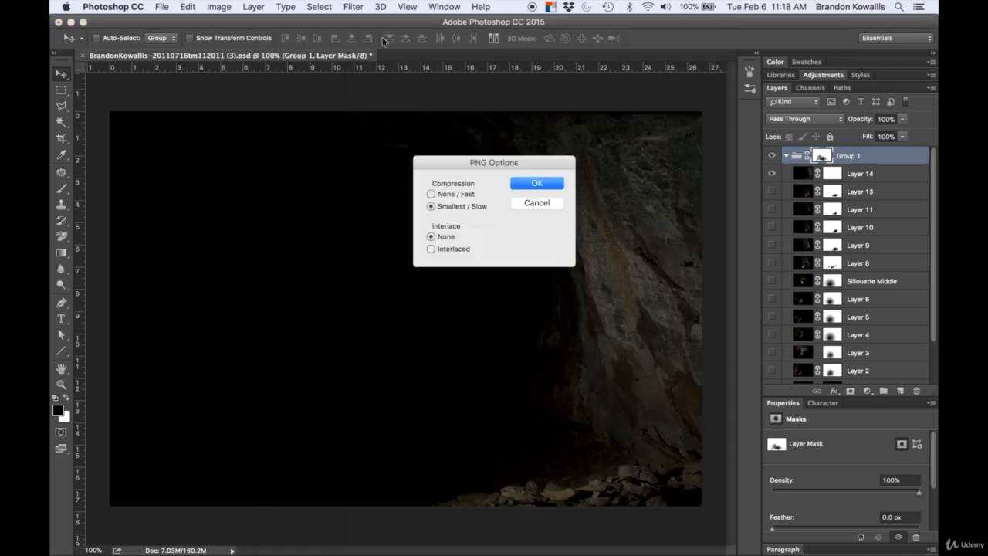
left_click(540, 185)
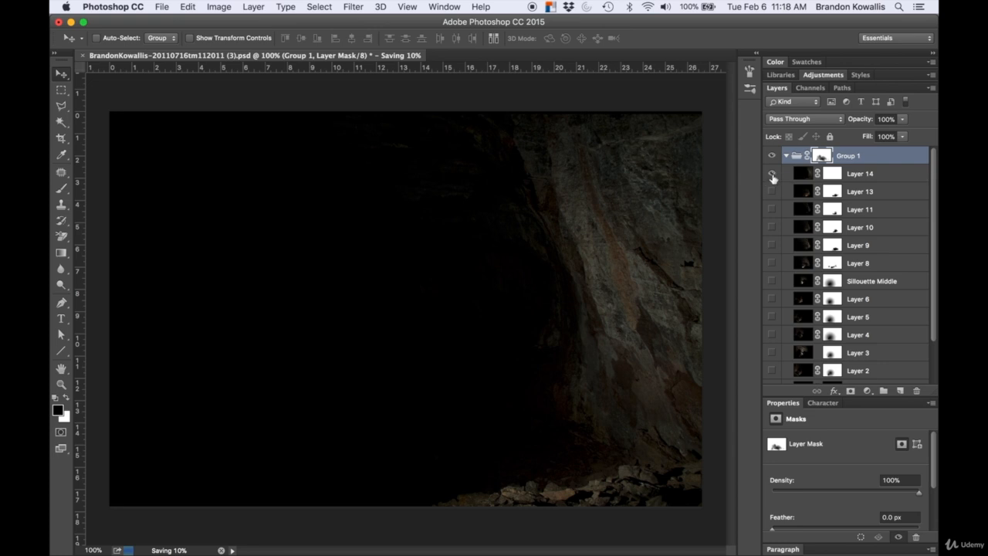
Step: Hide Layer 14 and make Layers 13, 11, 10, 9, 8 and Silloutte Middle visible
left_click(771, 174)
left_click(771, 191)
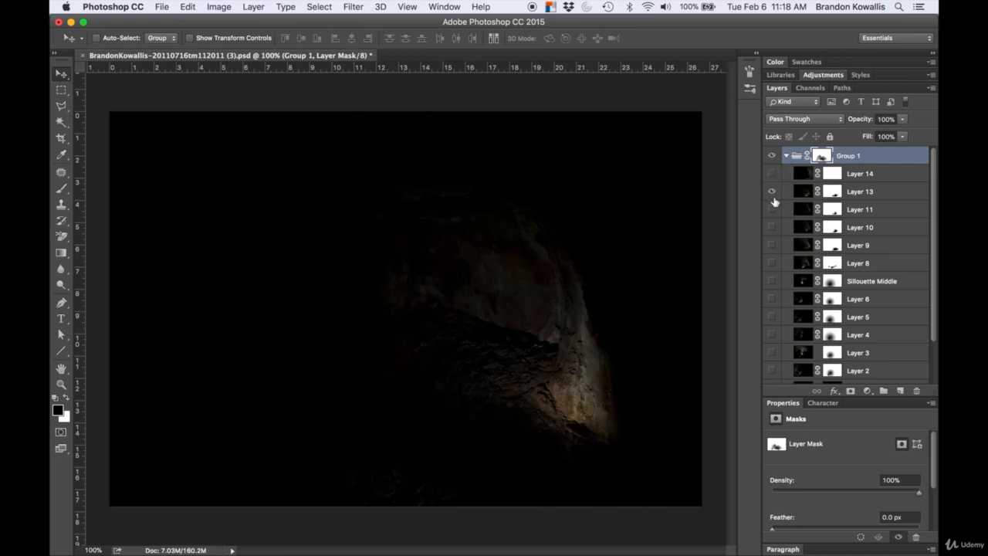
left_click(771, 209)
left_click(771, 227)
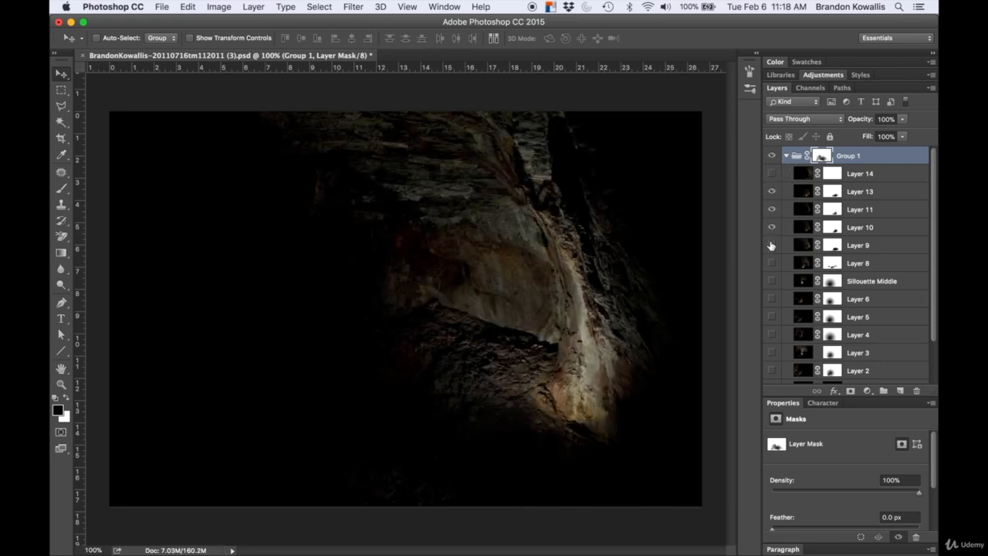
left_click(771, 245)
left_click(771, 263)
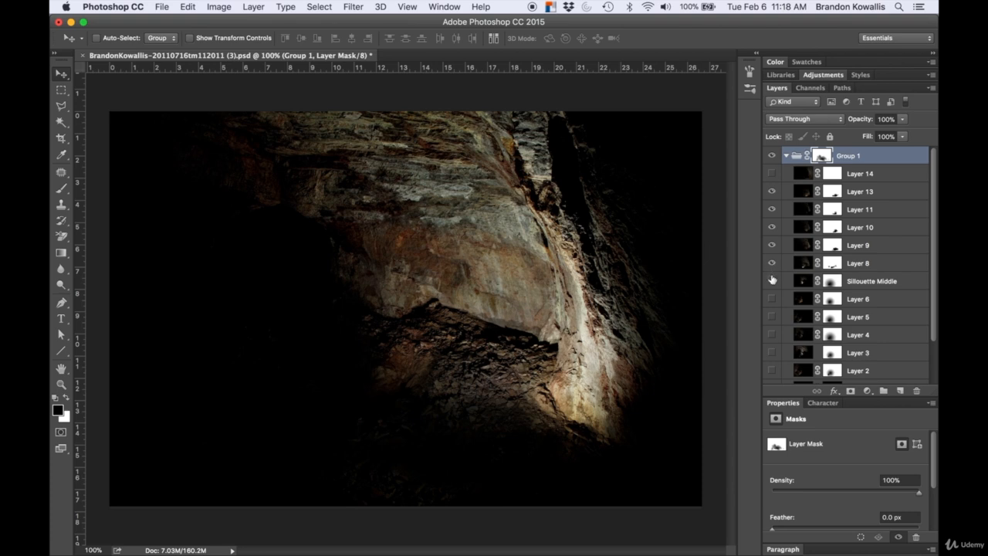
left_click(771, 281)
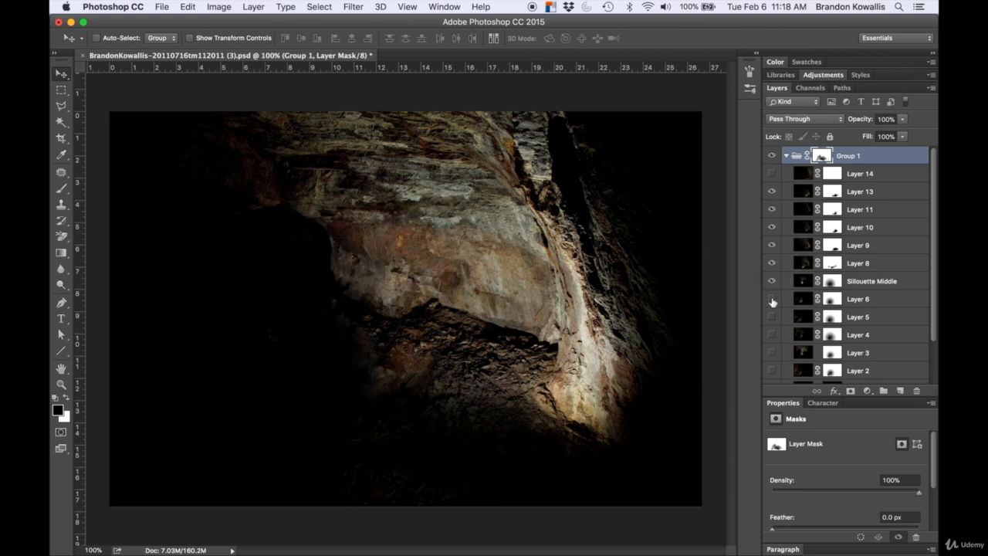
left_click(771, 300)
left_click(771, 300)
Step: Save the image as a PNG copy named Midground.png, replacing the existing file
key("super+shift+s")
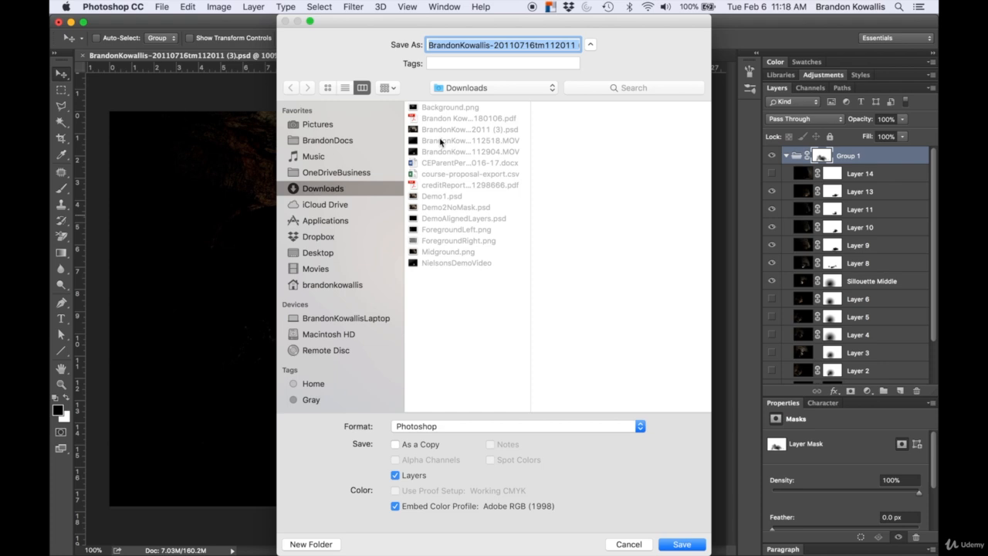
left_click(442, 428)
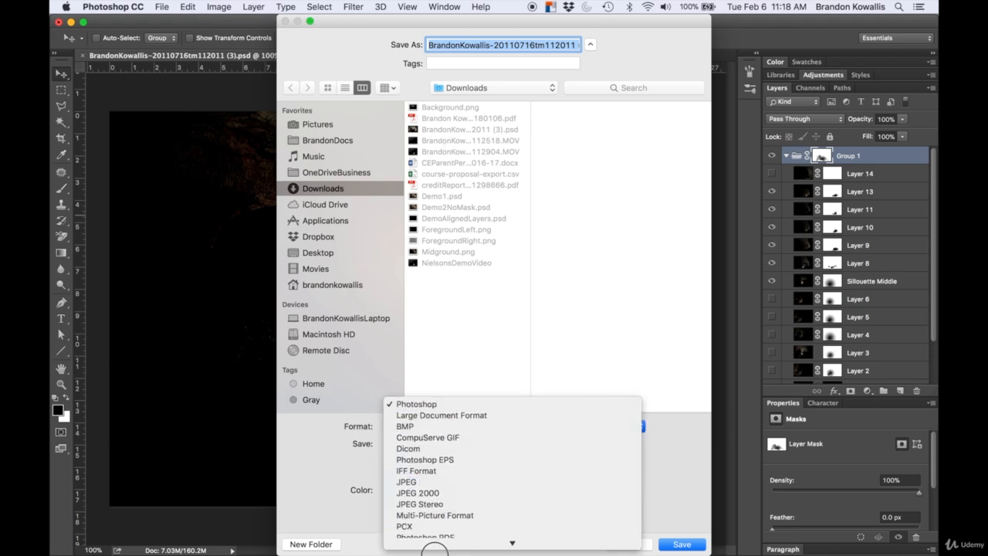
left_click(428, 482)
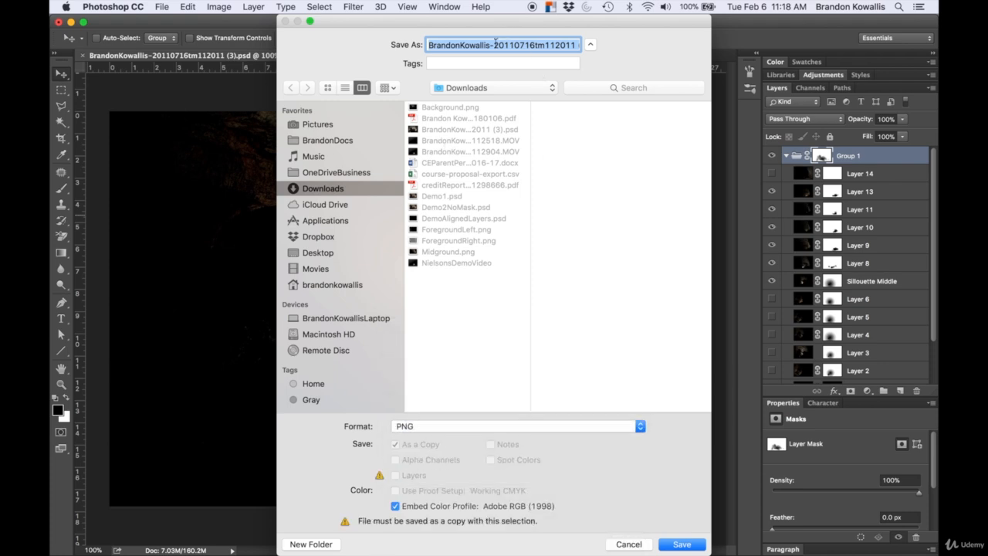
type("Midground.png")
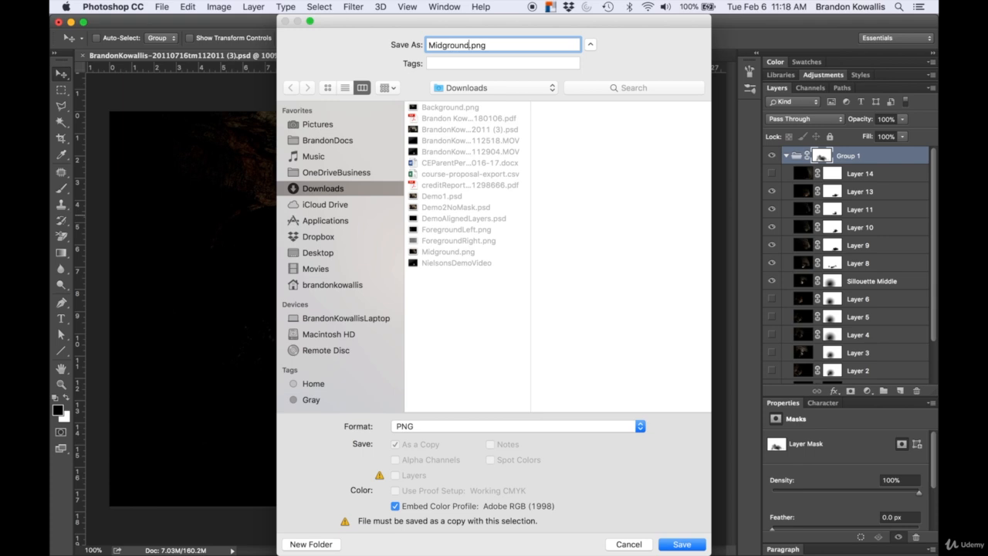
left_click(681, 546)
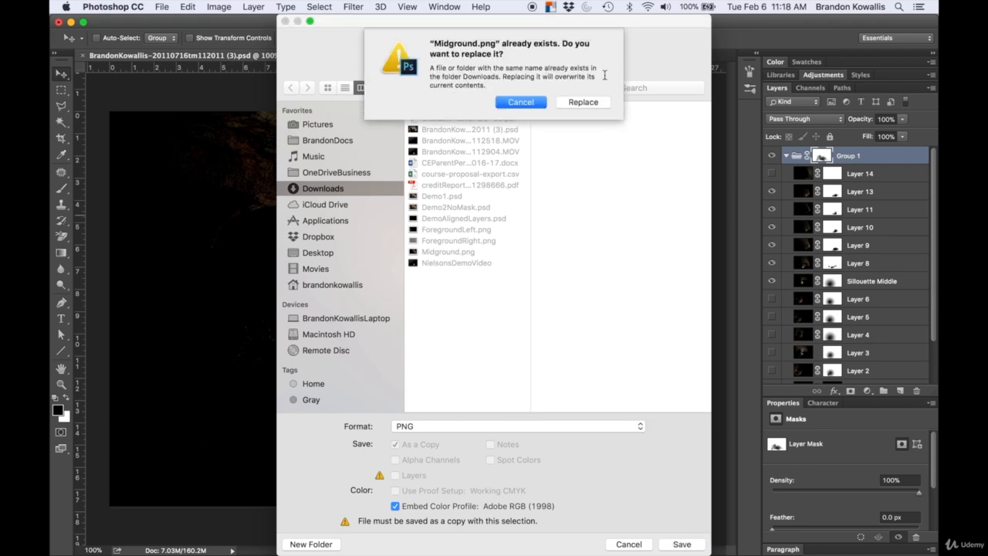
left_click(584, 103)
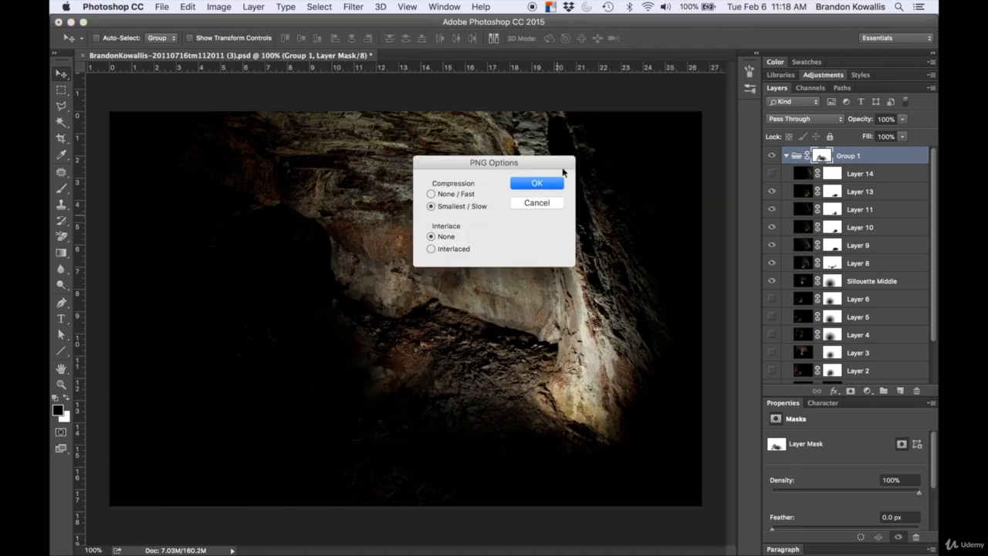
left_click(539, 182)
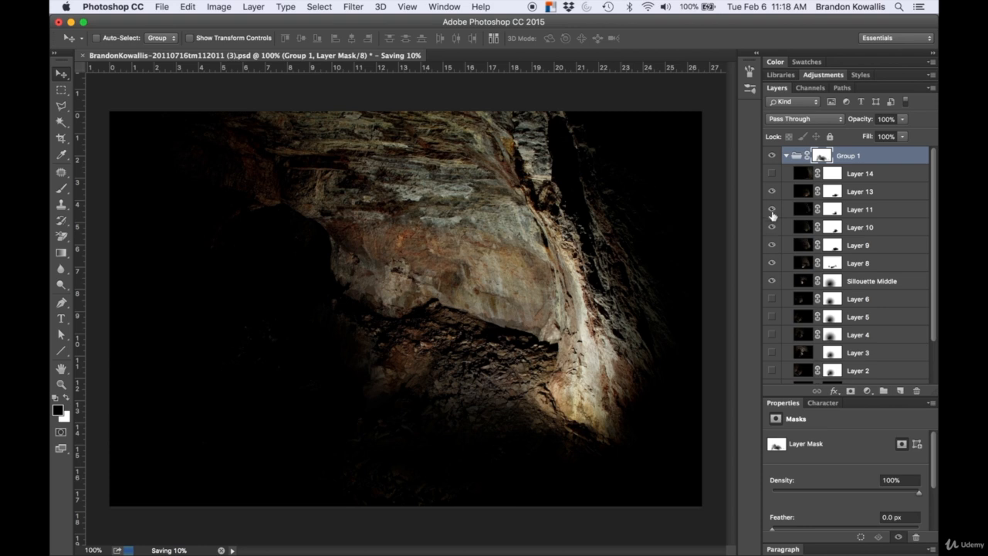
Step: Hide the visible upper layers and show Layers 6, 5, 4 and 3 instead
left_click_drag(772, 193, 774, 298)
left_click(772, 299)
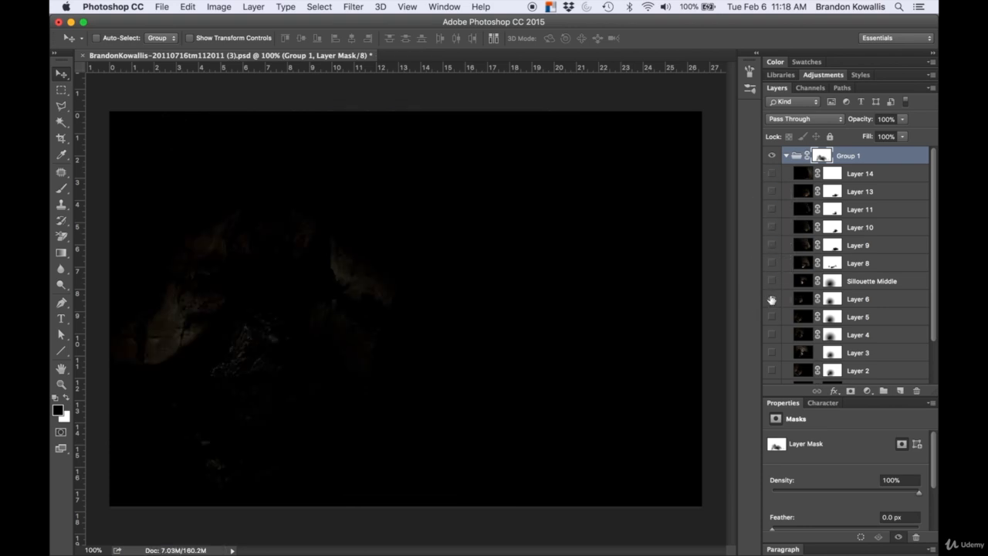
left_click(772, 317)
scroll(770, 320, "down", 3)
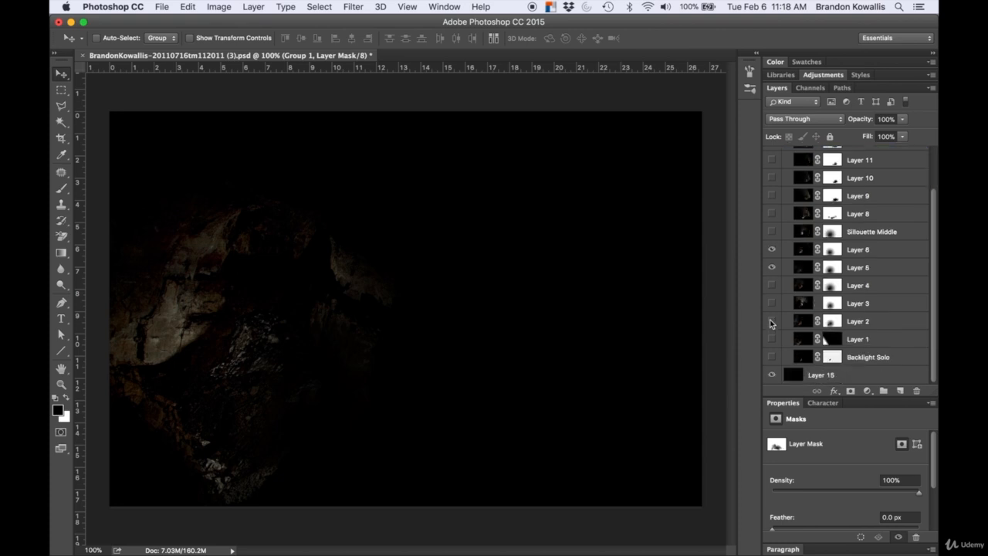
left_click(772, 285)
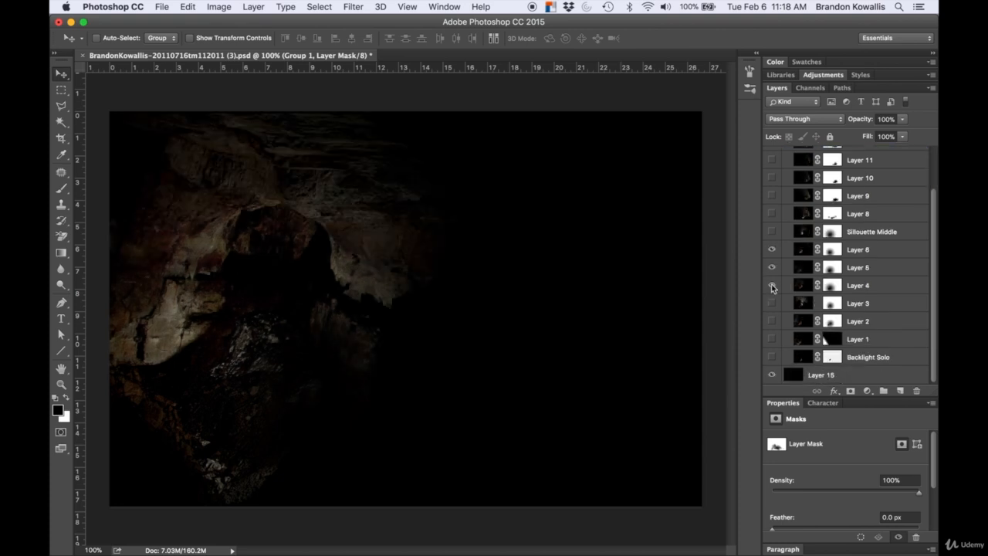
left_click(771, 303)
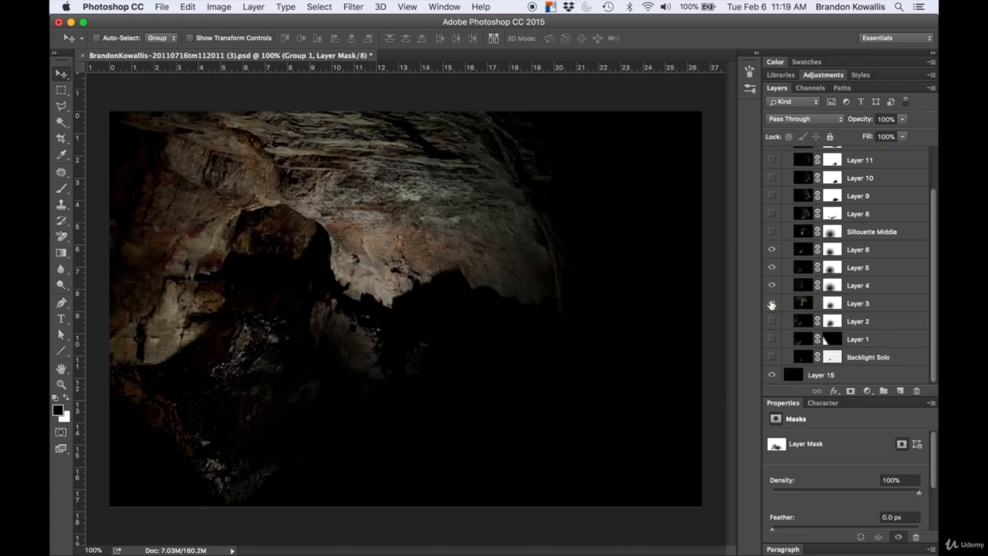
left_click(771, 321)
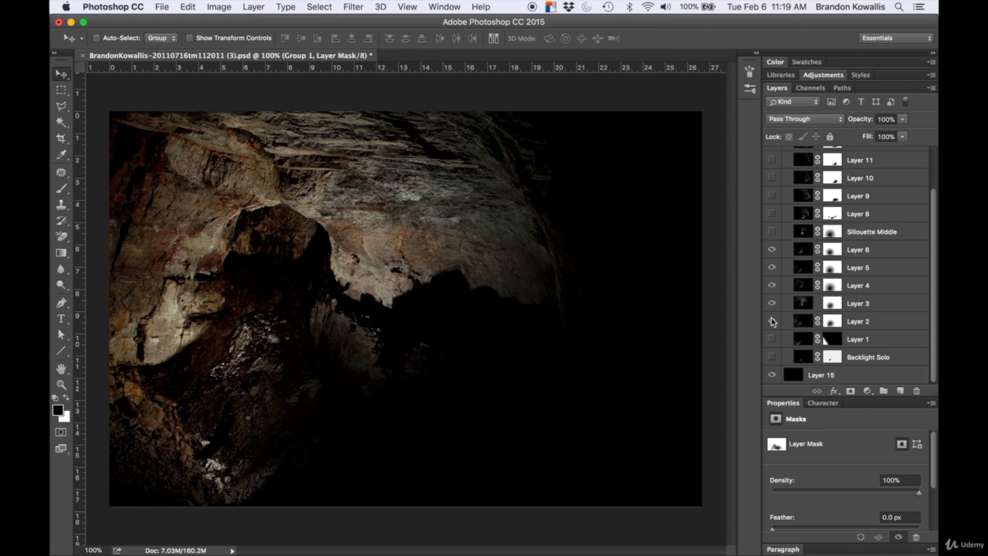
left_click(772, 321)
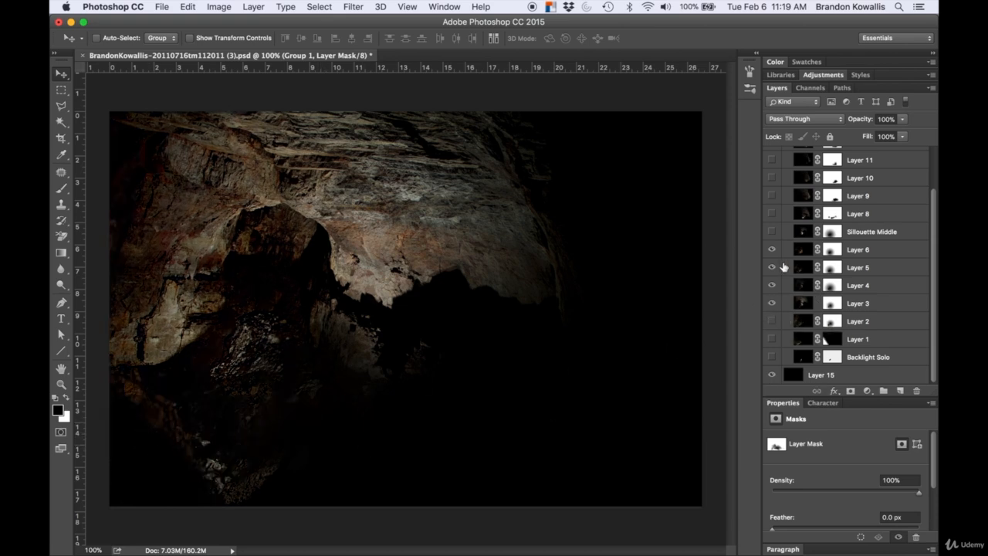
Step: Move Layer 5 below Layer 3 and hide it
left_click(772, 249)
left_click(772, 249)
left_click(772, 267)
left_click(772, 267)
left_click_drag(796, 265, 798, 313)
left_click(771, 303)
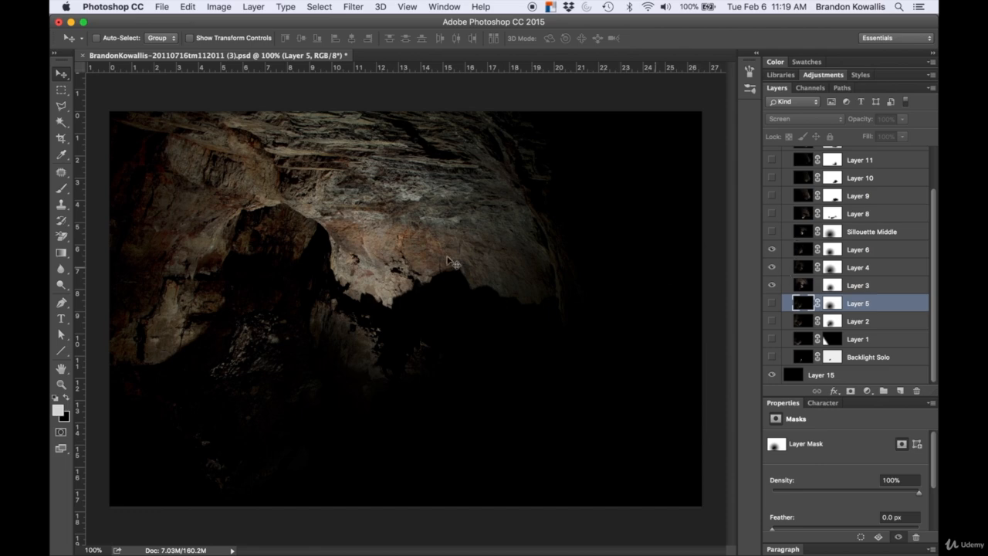
Step: Save the image as a PNG copy named Background.png, replacing the existing file
key("super+shift+s")
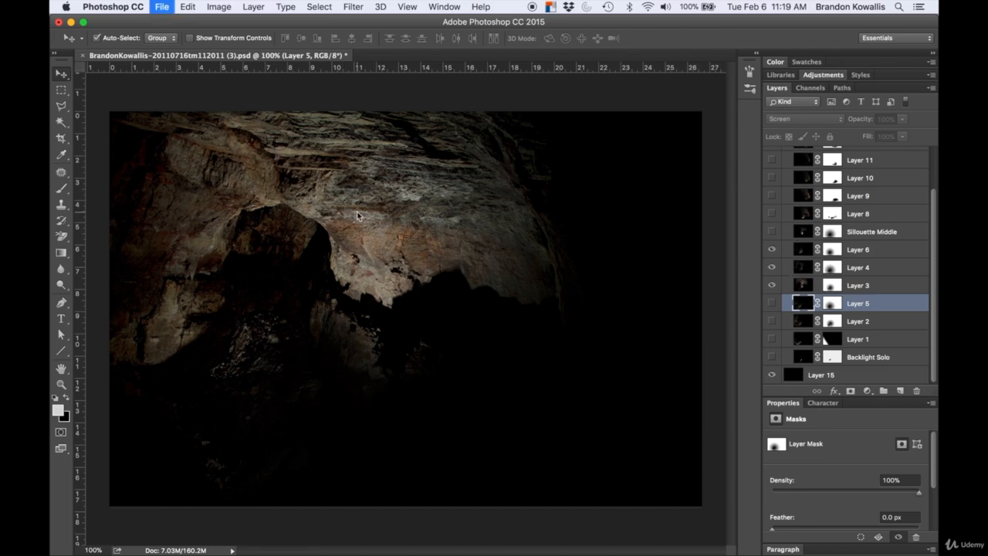
type("Bak")
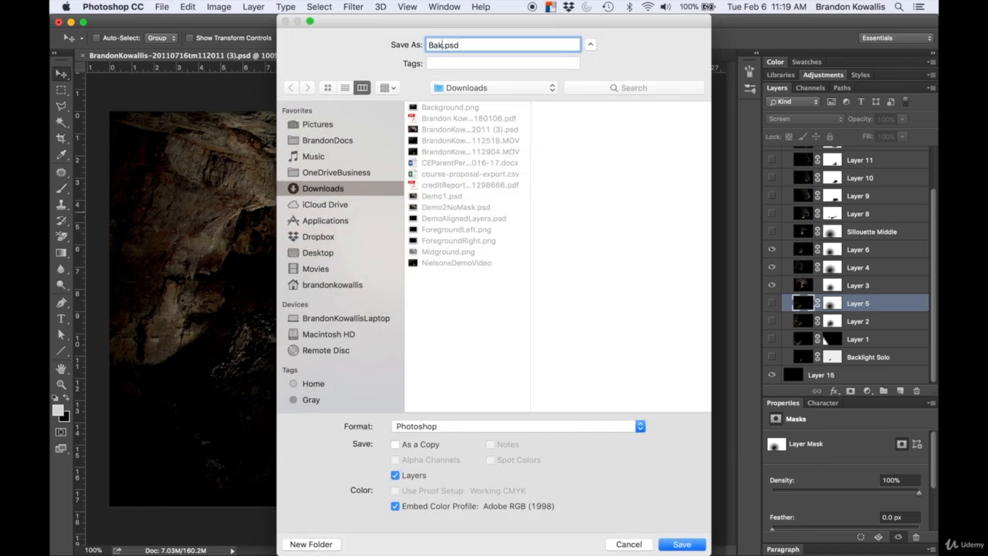
type("kground")
left_click(434, 427)
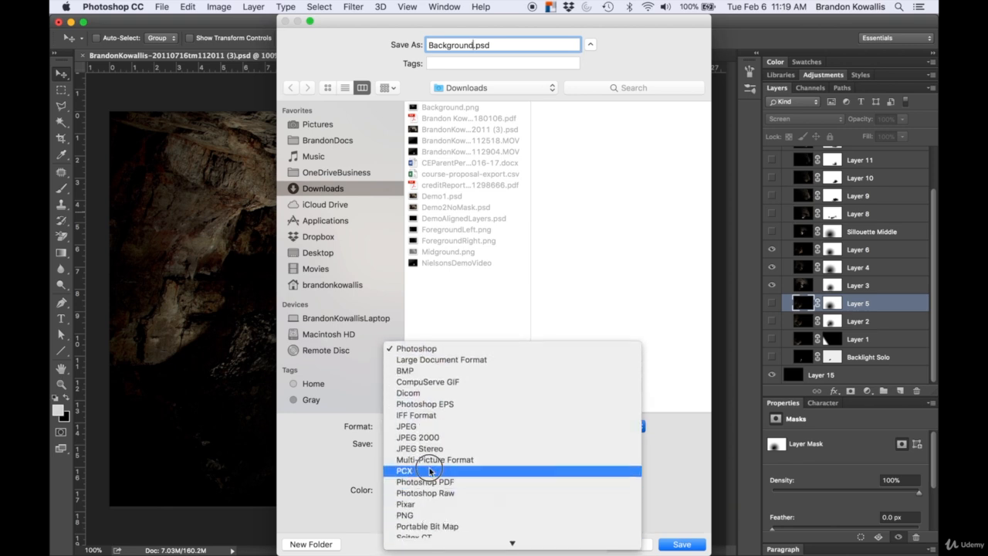
left_click(423, 516)
left_click(682, 545)
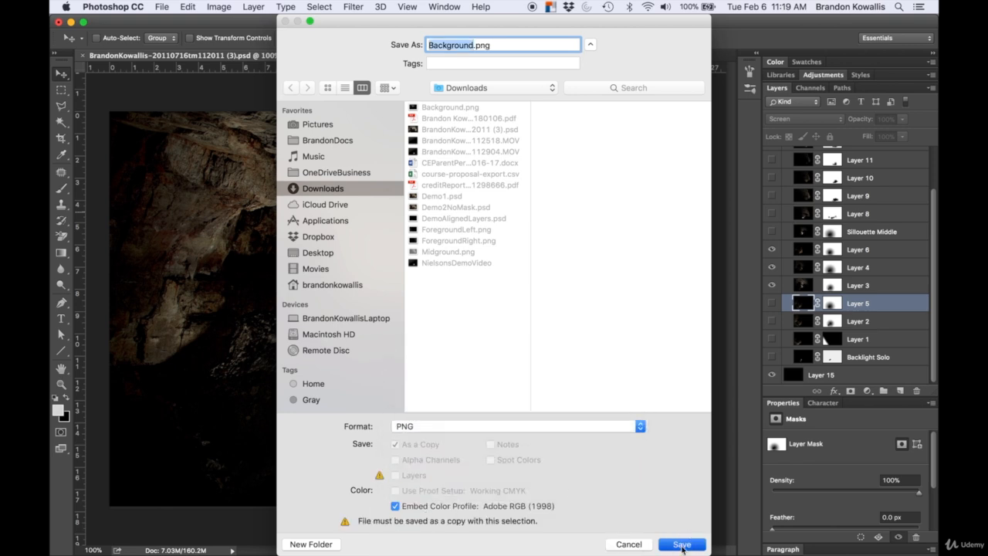
left_click(584, 102)
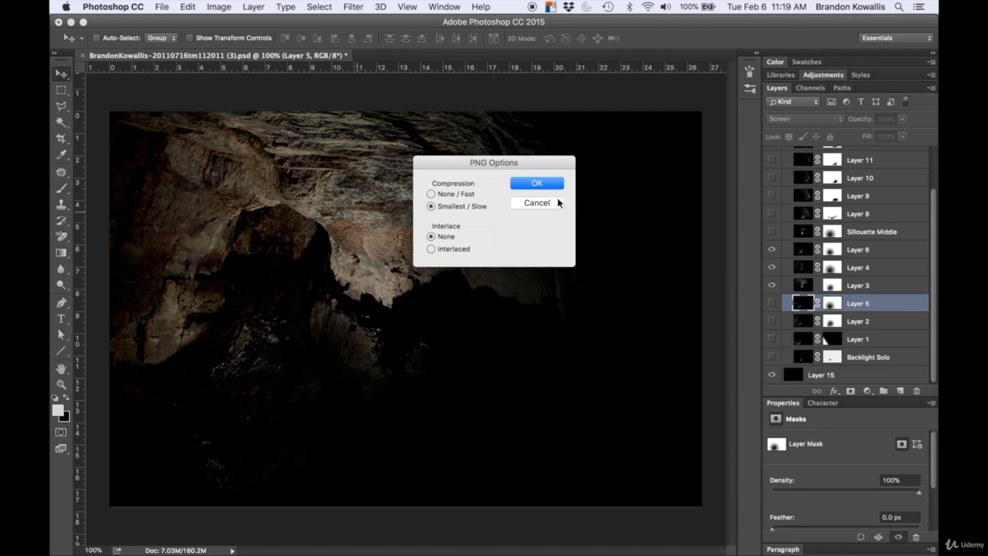
left_click(546, 188)
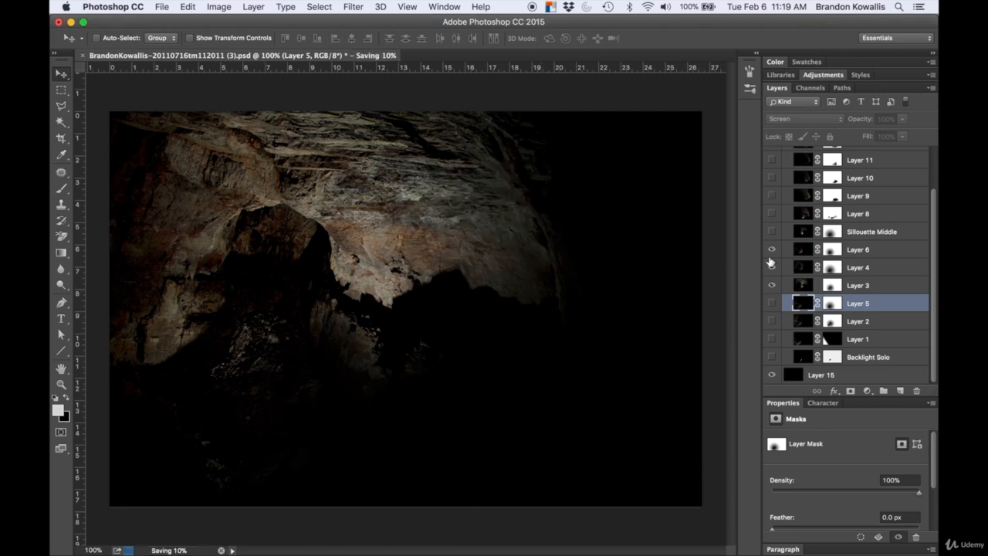
Step: Show Layers 5, 1 and Backlight Solo while hiding Layers 6, 4, 3 and 2
left_click_drag(771, 252, 771, 352)
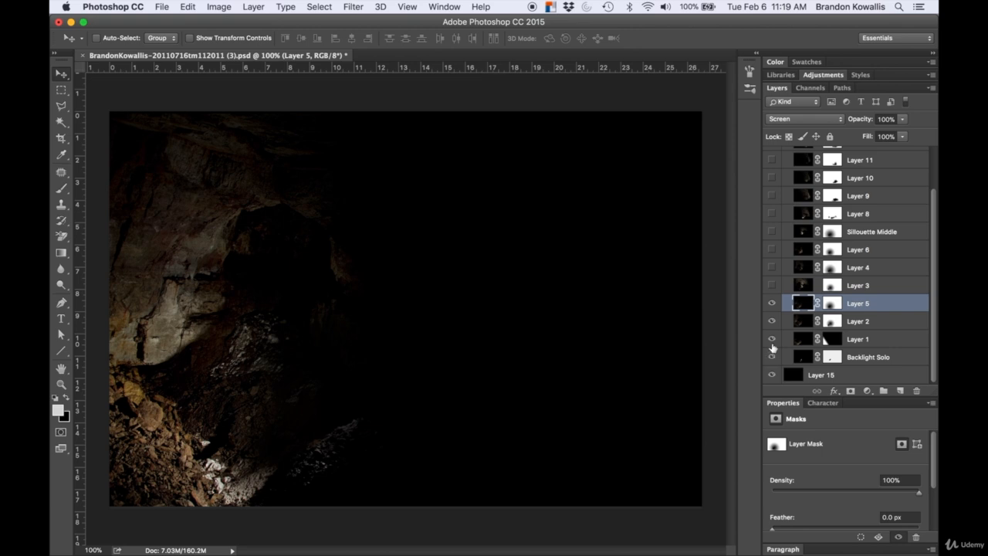
left_click(771, 339)
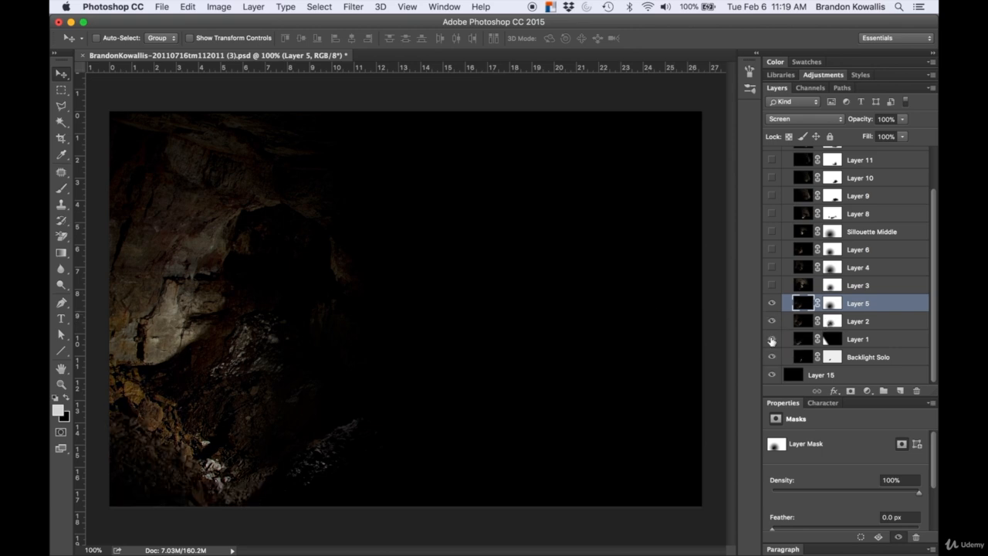
left_click(771, 339)
left_click(771, 321)
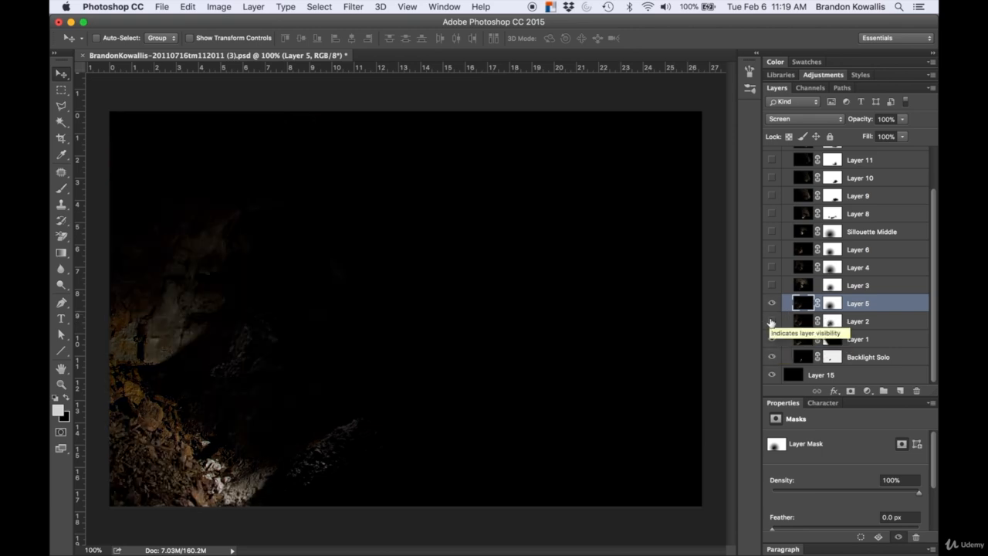
left_click(771, 322)
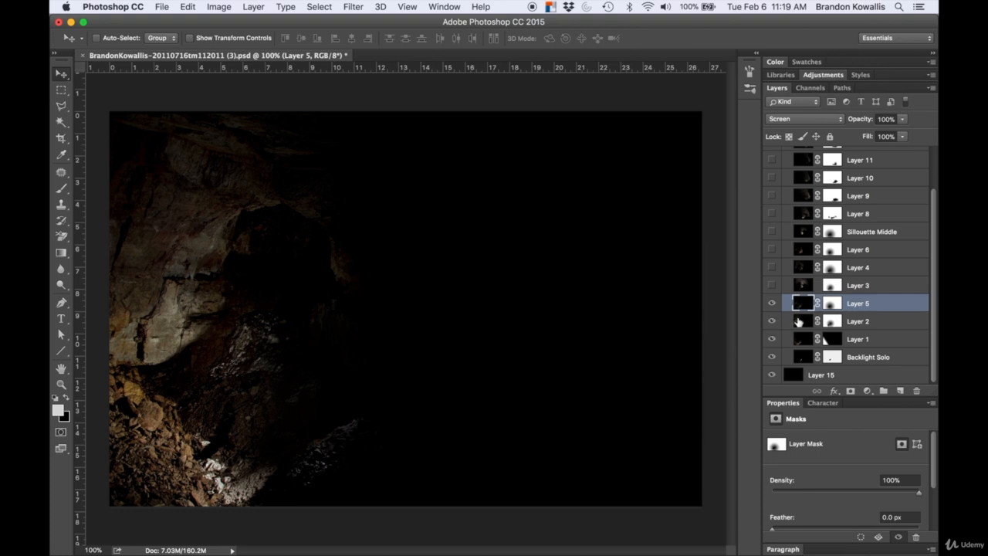
left_click(772, 322)
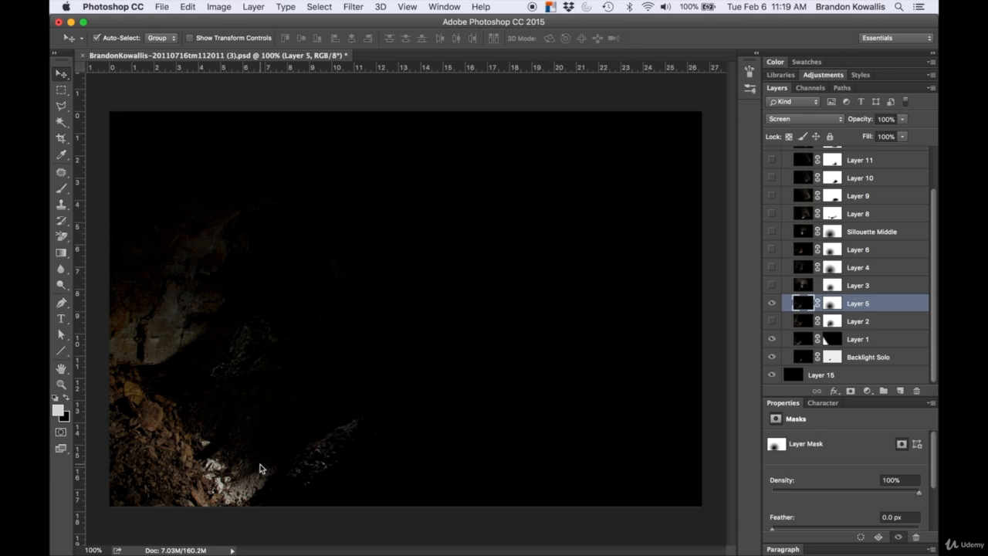
Step: Save the image as a PNG copy named ForegroundLeft.png, replacing the existing file, with default PNG options
key("super+shift+s")
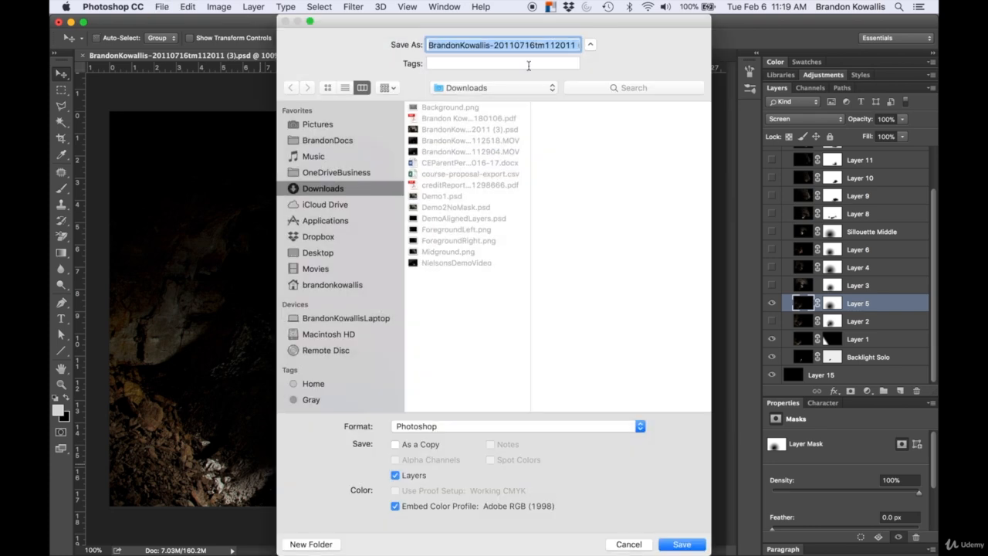
type("ForegroundLe")
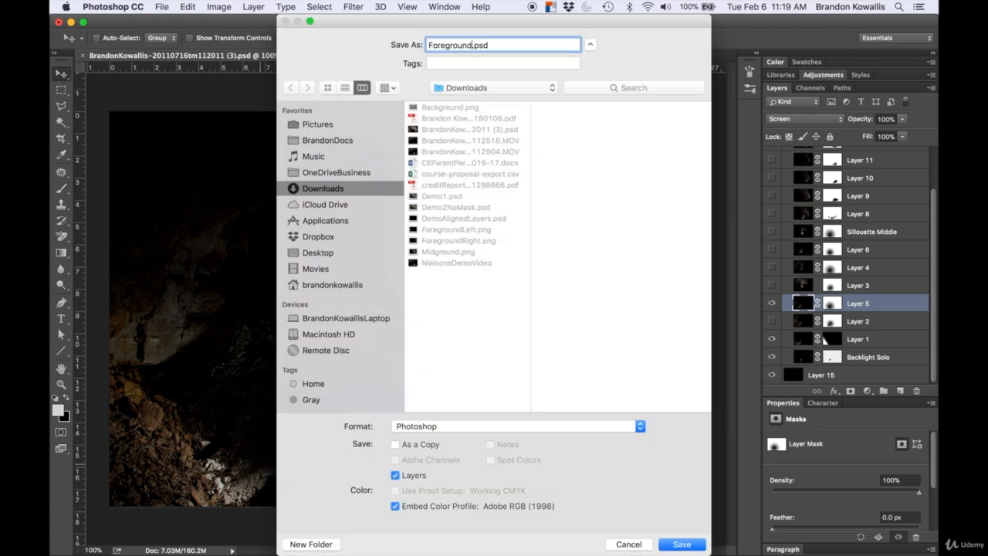
type("ft")
left_click(456, 426)
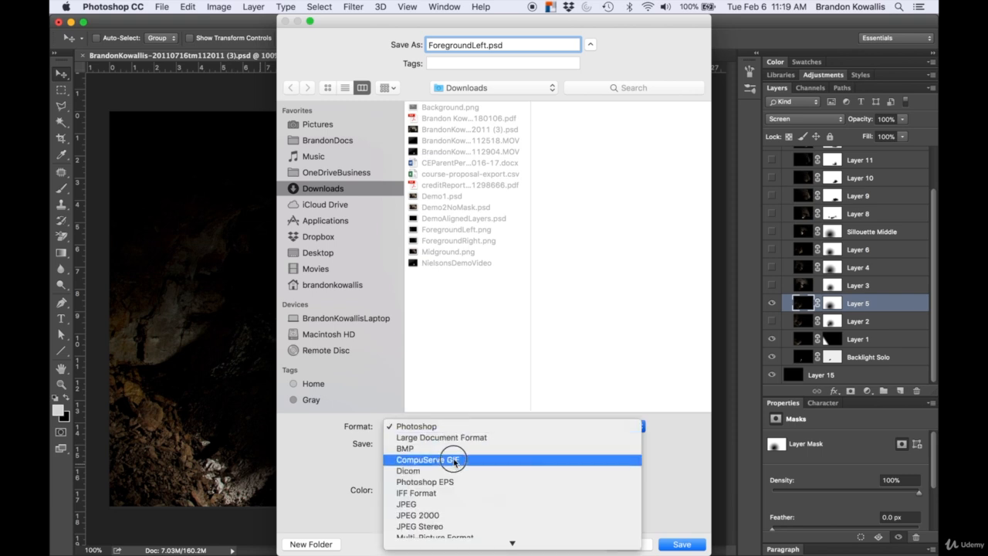
mouse_move(442, 544)
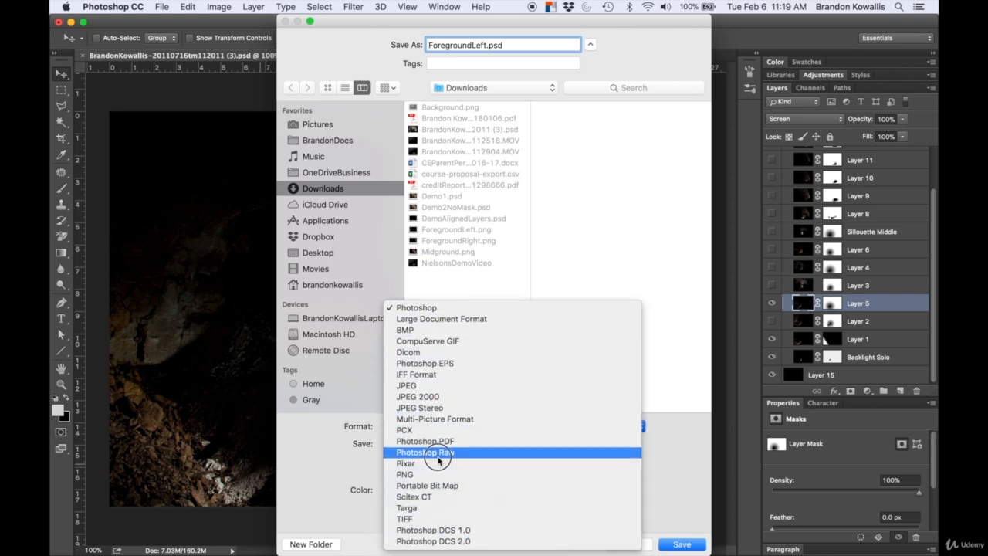
left_click(436, 474)
left_click(683, 544)
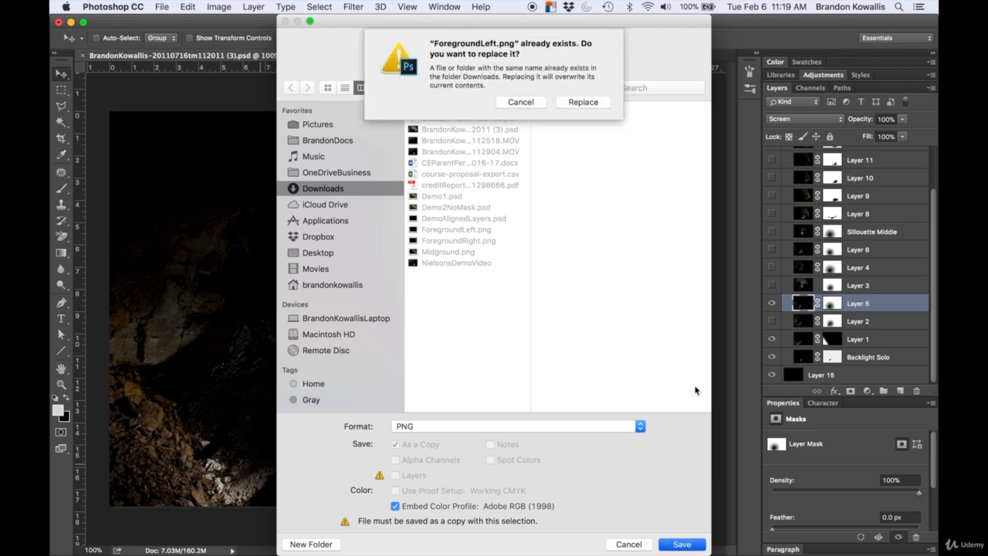
left_click(593, 101)
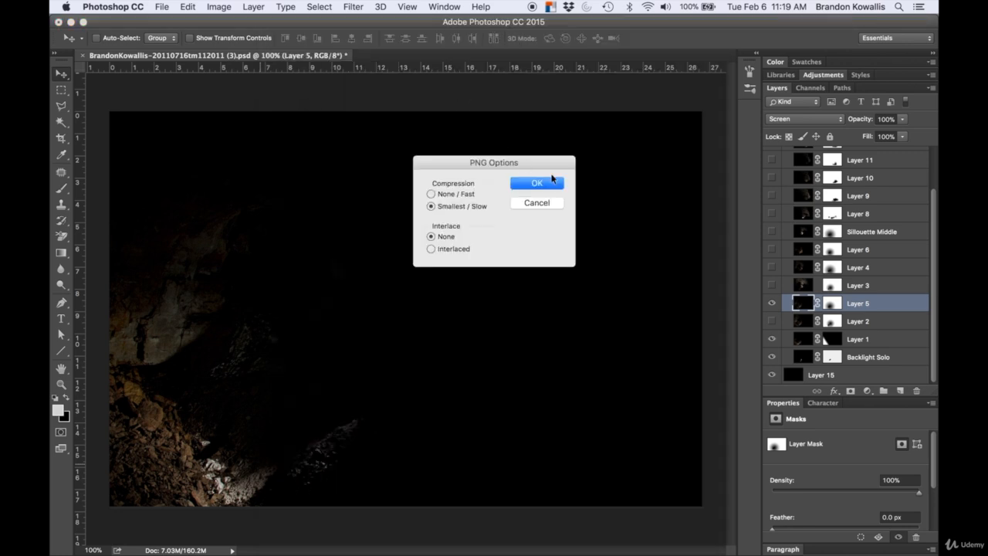
left_click(550, 181)
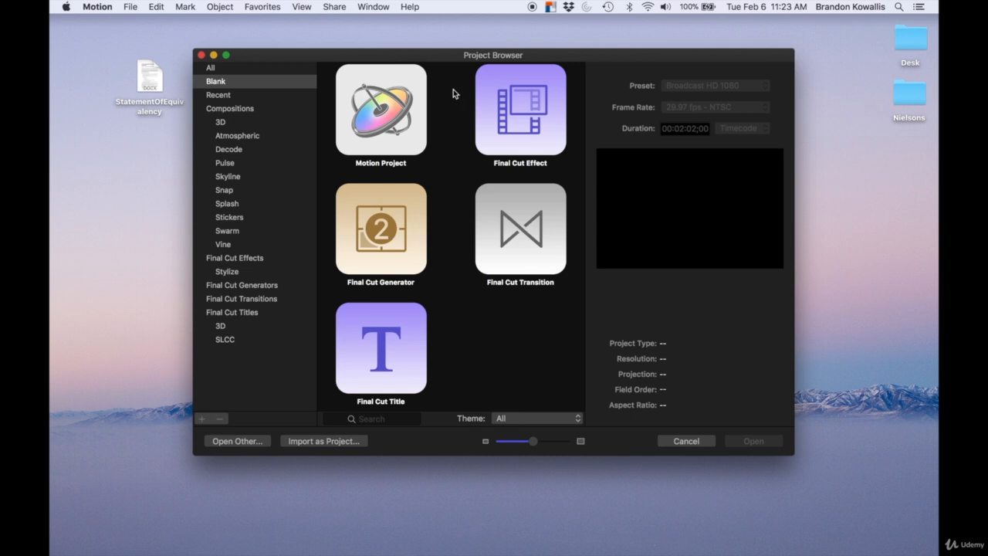
Step: In Motion, select the blank Motion Project template with the Broadcast HD 1080 preset
left_click(381, 110)
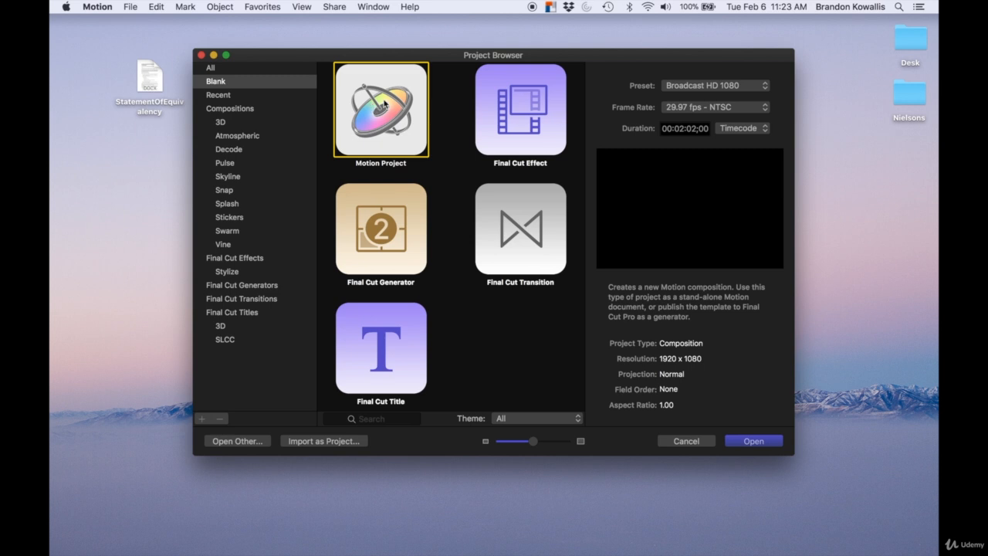
left_click(706, 87)
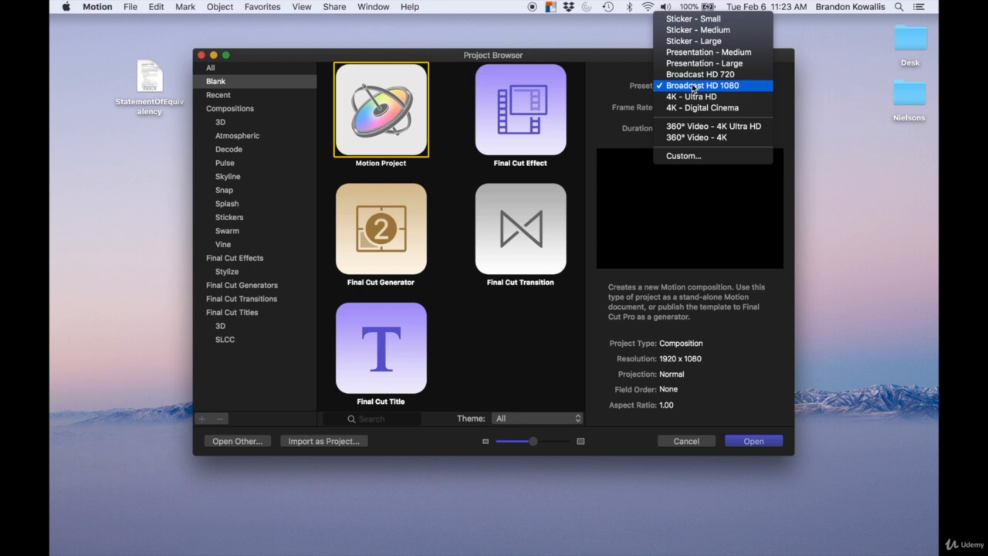
left_click(693, 88)
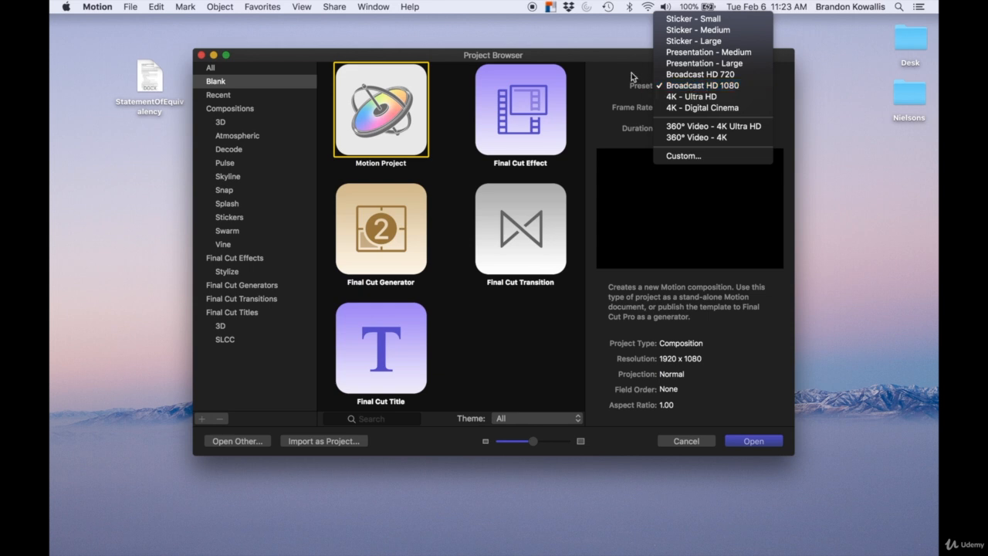
Step: Open the Nielsons desktop folder and inspect the file info of NielsonsDemoVideo
left_click(912, 98)
double_click(912, 99)
left_click(506, 168)
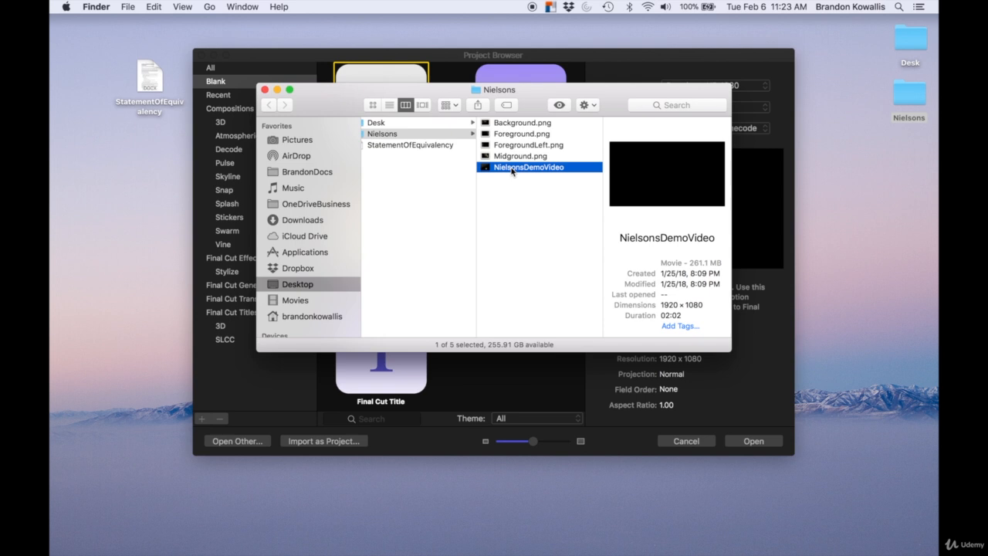
right_click(511, 169)
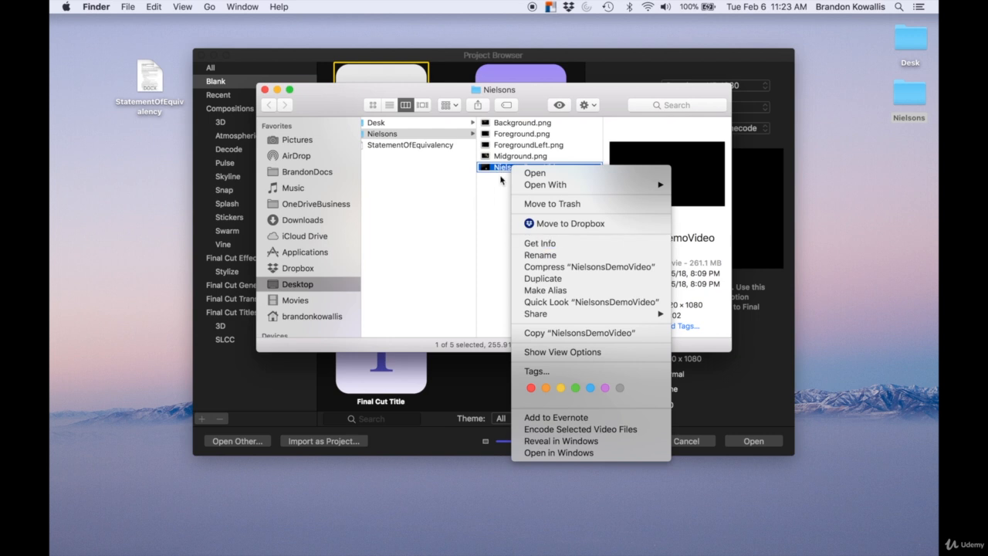
left_click(548, 243)
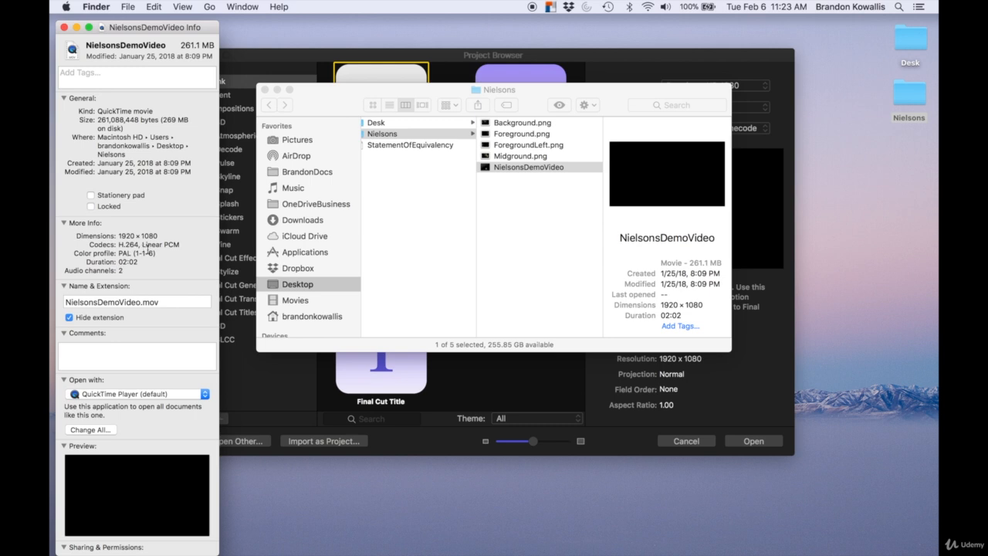
left_click(315, 59)
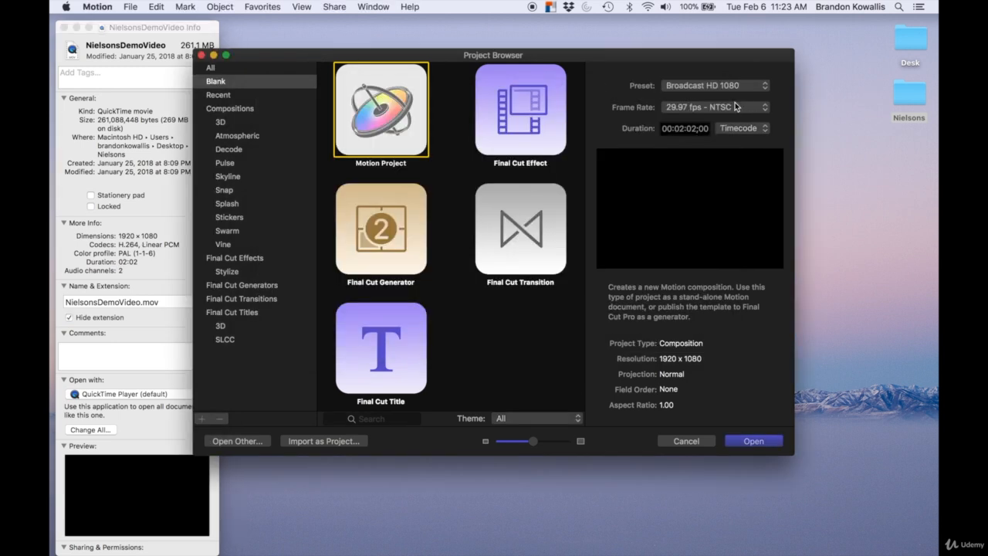
Step: Create the Motion project with Broadcast HD 1080, 29.97 fps - NTSC and a duration of 00:02:02;00
left_click(695, 85)
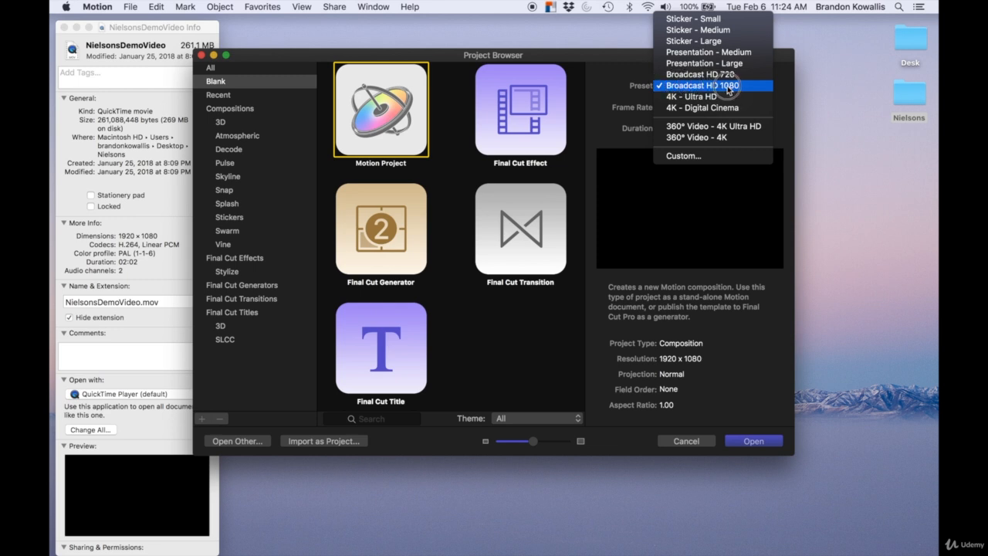
left_click(725, 91)
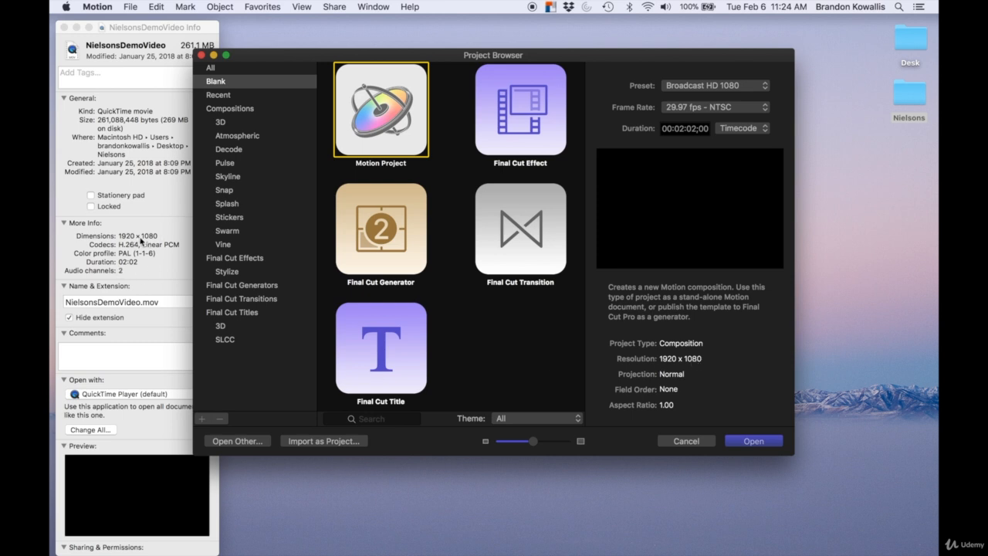
left_click(692, 109)
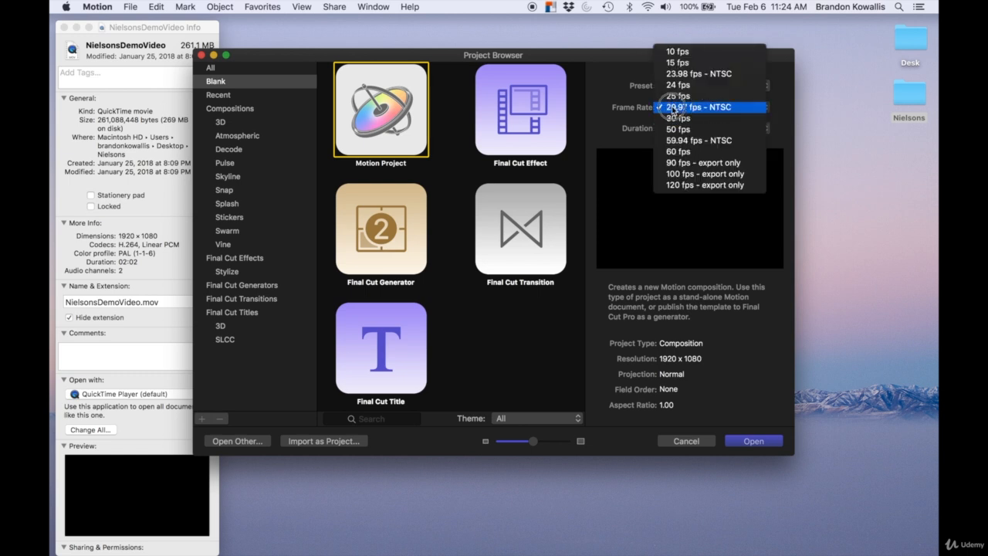
left_click(635, 113)
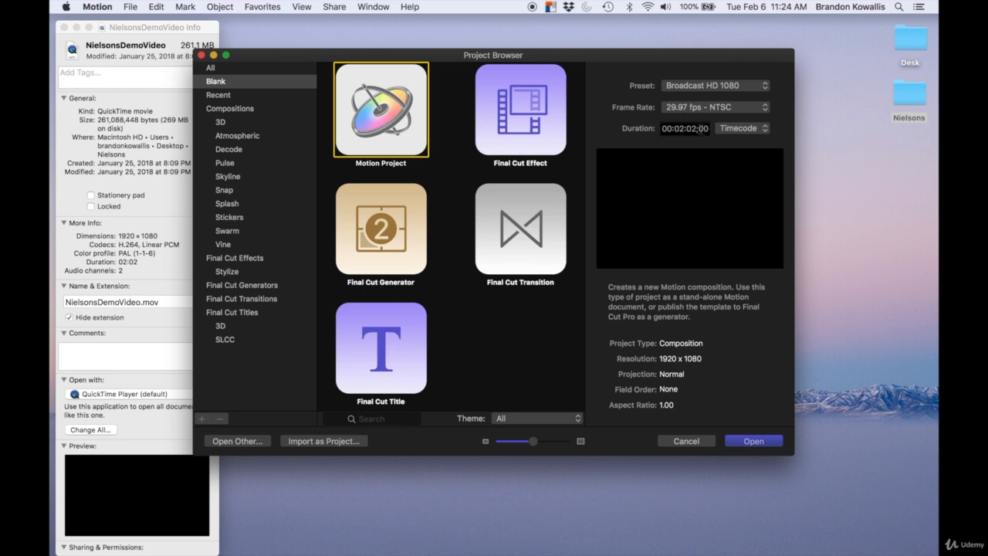
left_click(700, 129)
left_click_drag(701, 130, 708, 130)
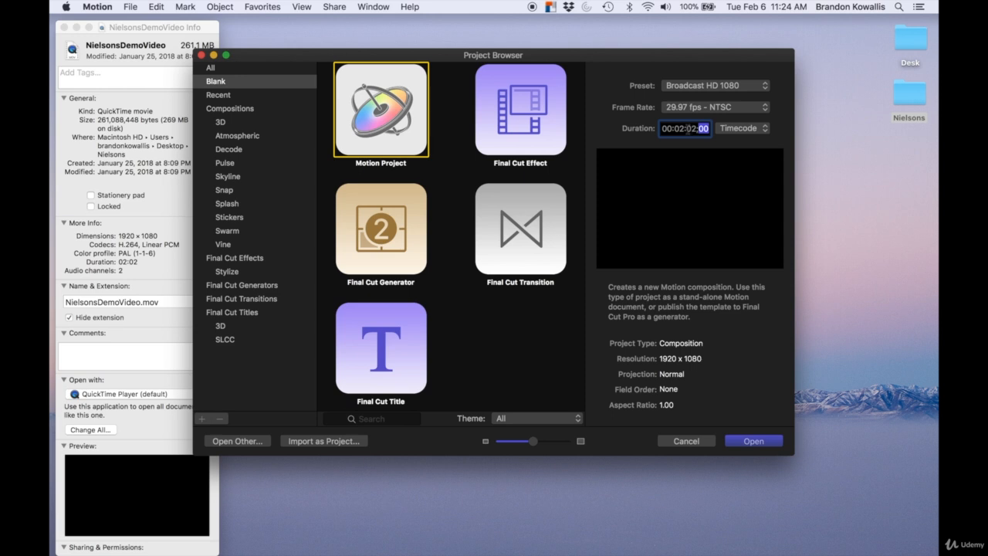
left_click(679, 128)
left_click(667, 128)
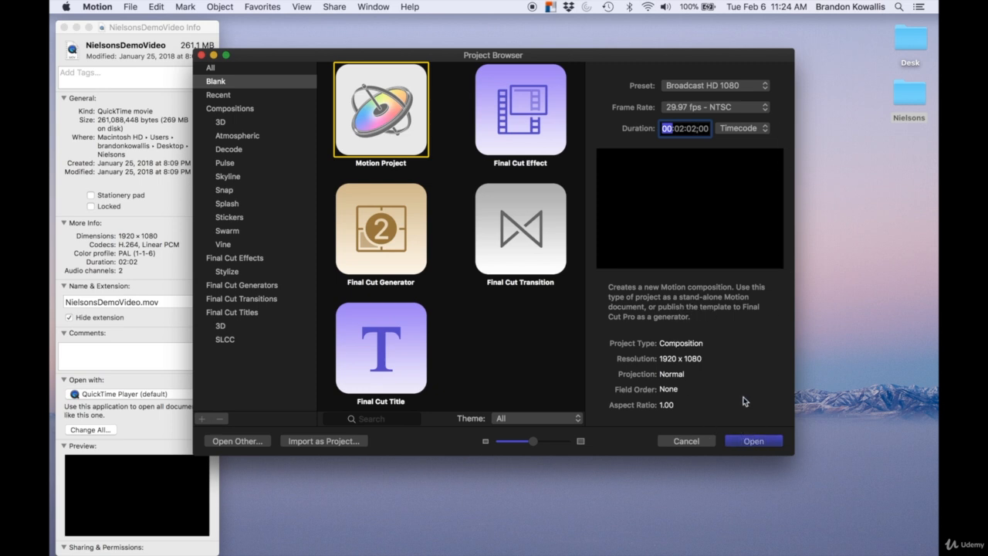
key("Return")
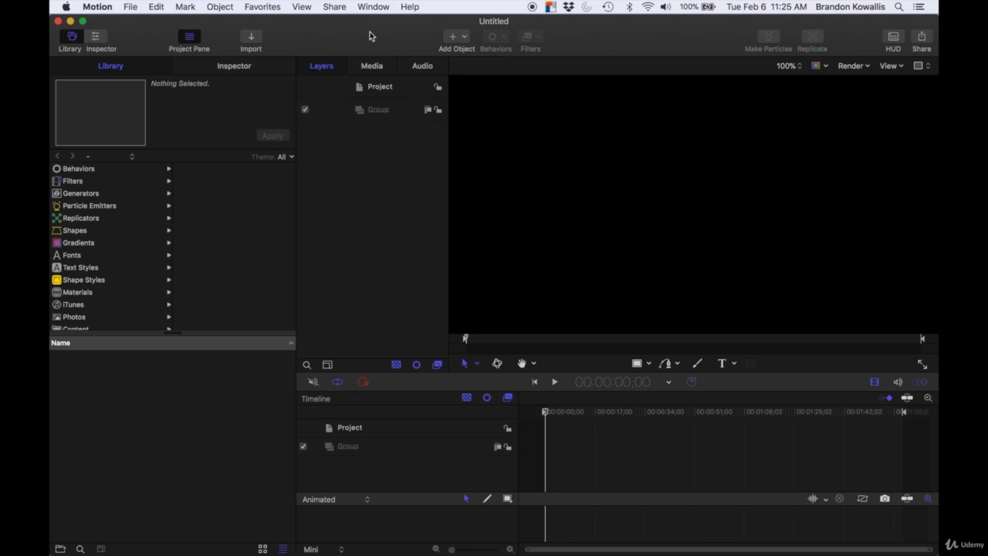
Step: Save the new project as CompositeVideo in the Nielsons folder
left_click(131, 7)
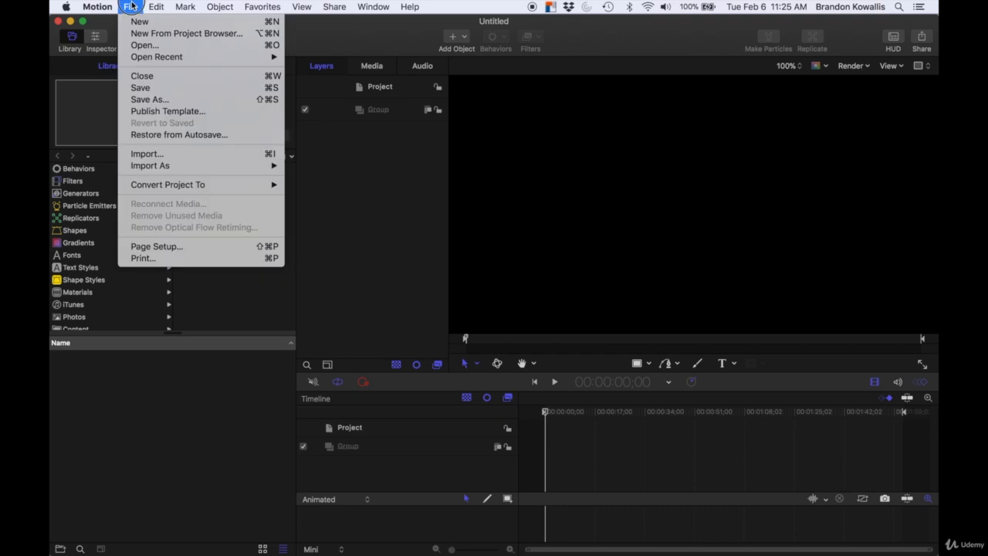
left_click(145, 87)
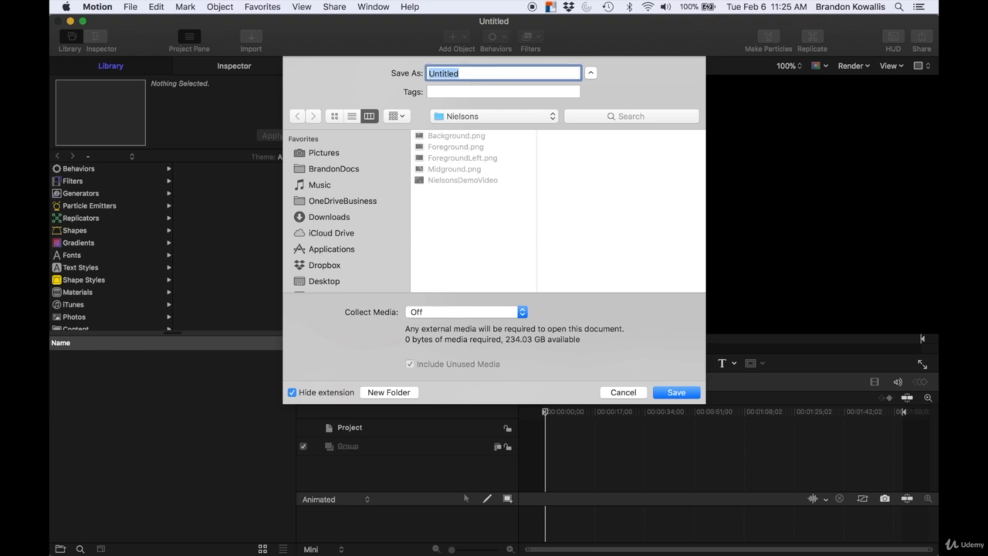
type("CompositeVideo")
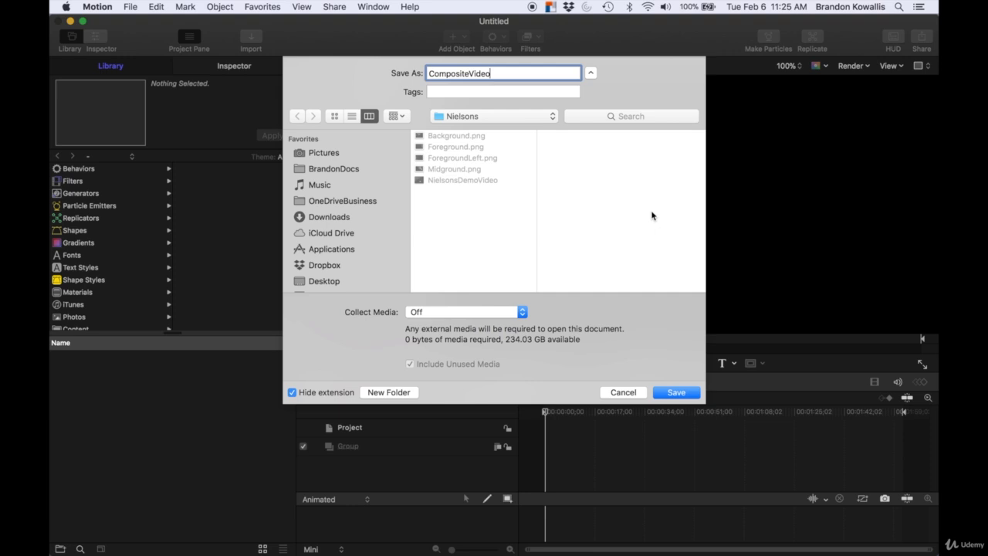
left_click(679, 392)
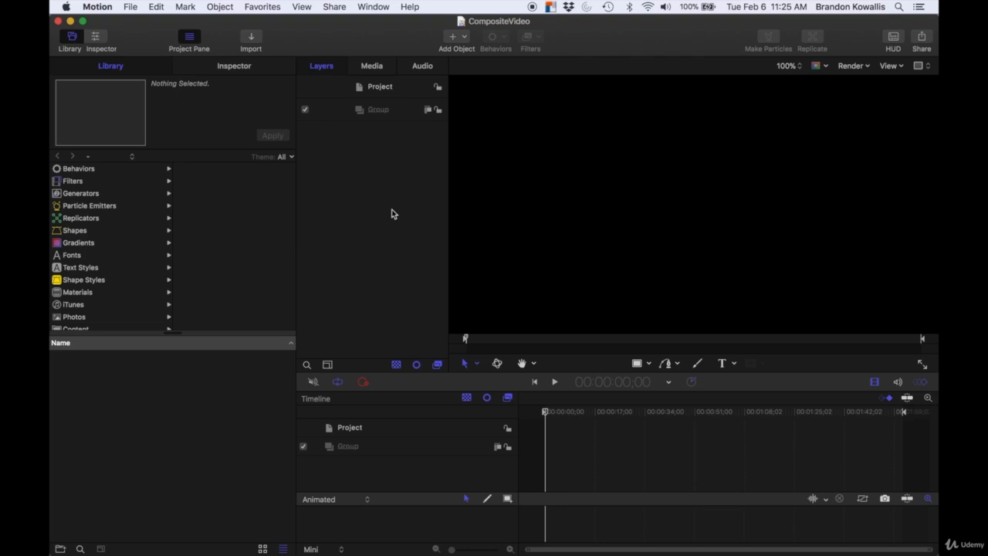
Step: Import NielsonsDemoVideo from the Nielsons folder into the project
left_click(251, 39)
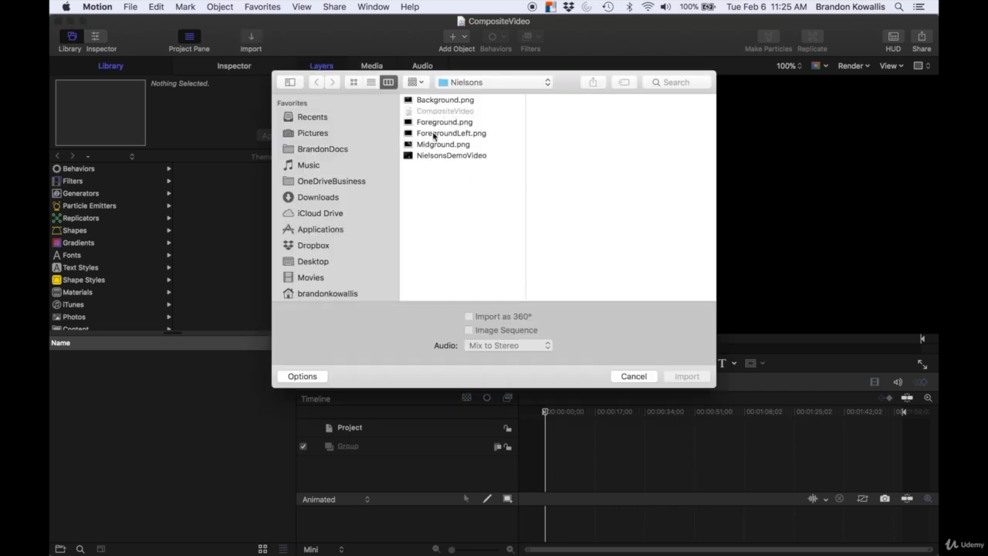
left_click(429, 158)
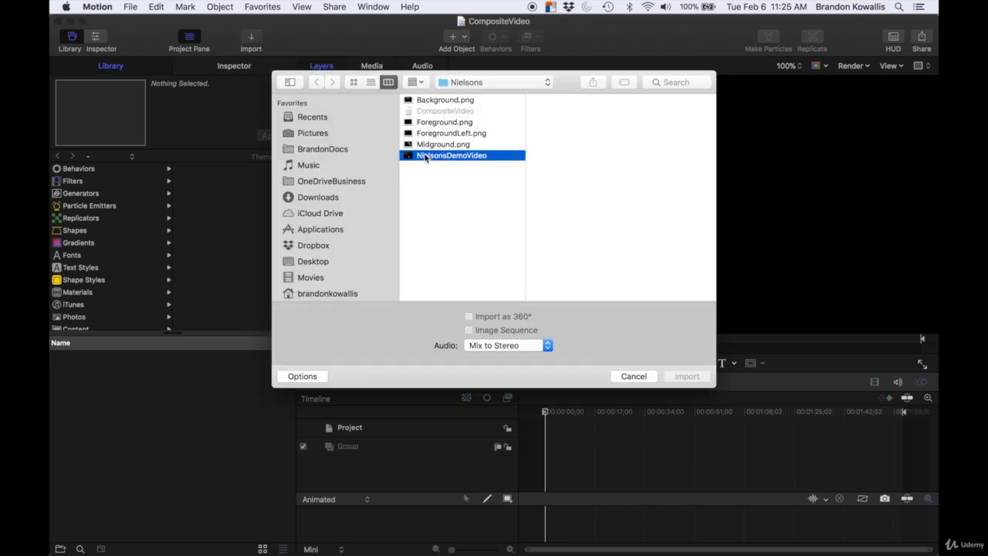
left_click(693, 379)
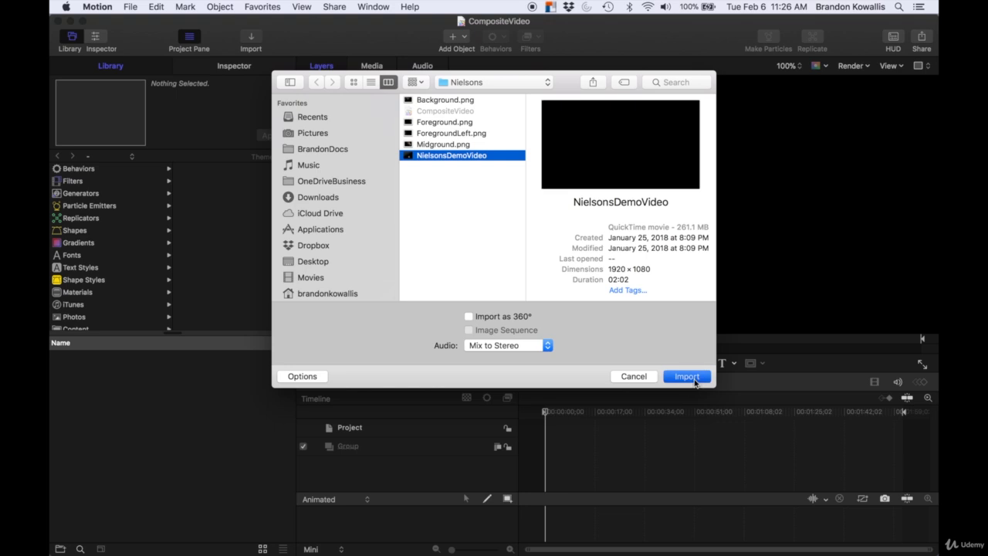
Step: Rename the group containing the video to Video and collapse it
left_click(379, 111)
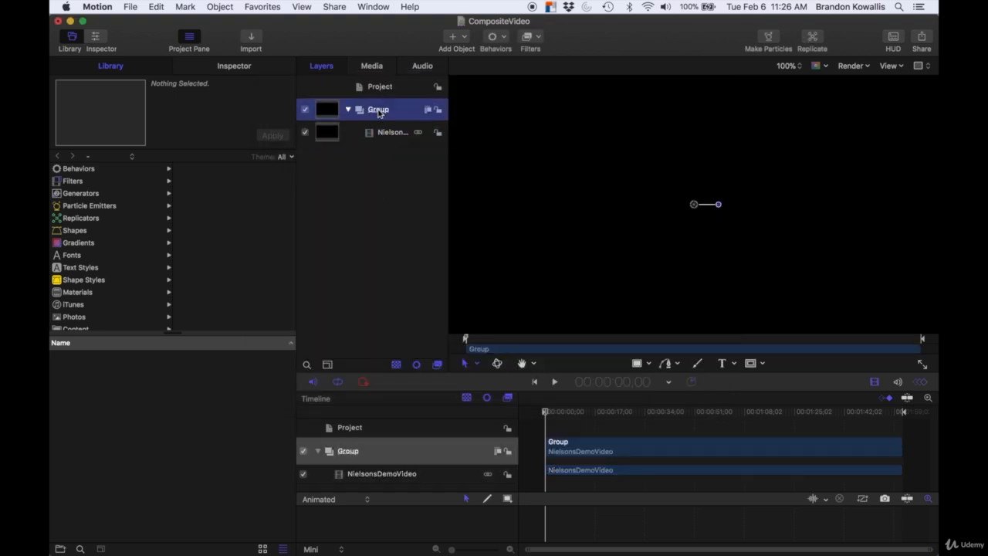
left_click(378, 110)
type("Video")
key("Return")
left_click(348, 110)
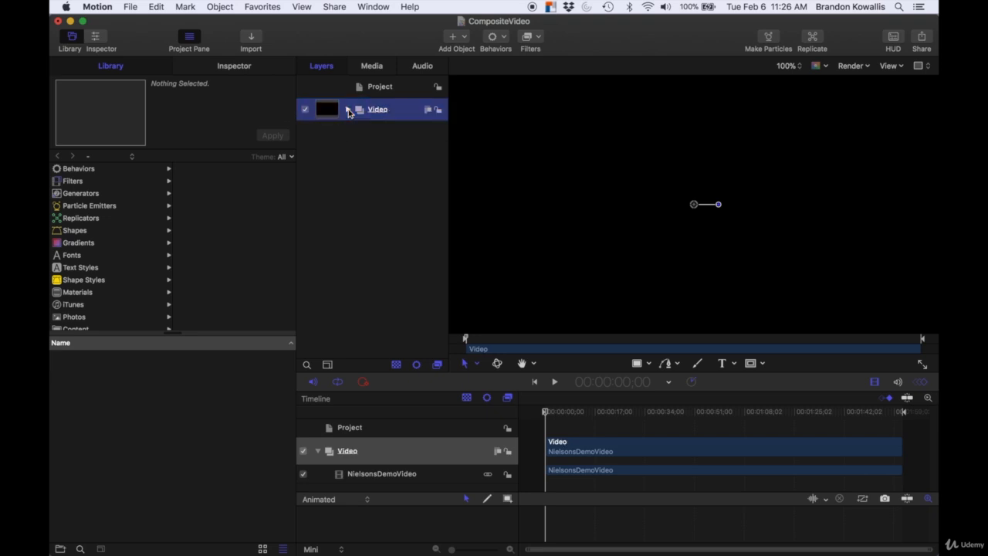
Step: Create a new empty group above Video and name it Stills
right_click(369, 147)
left_click(396, 153)
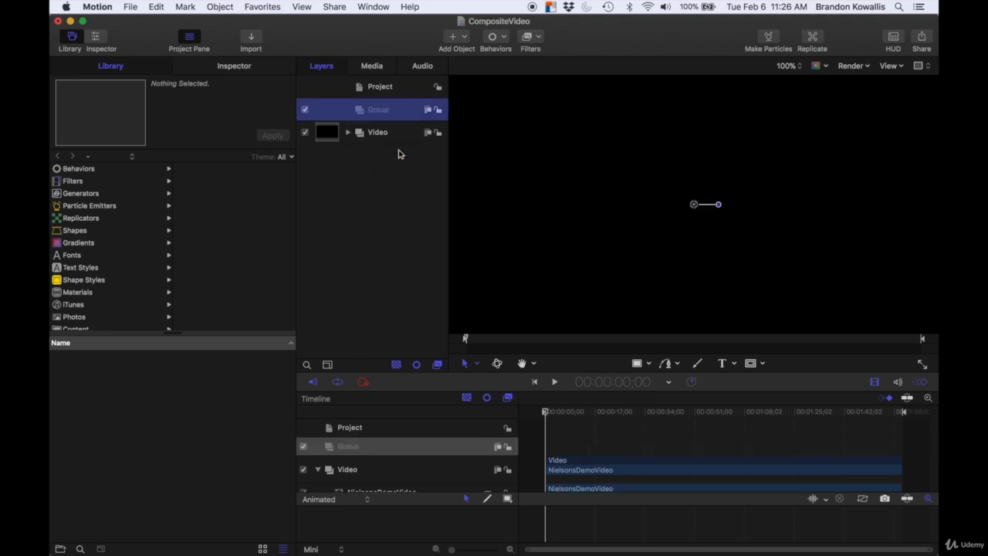
left_click(378, 110)
type("Stills")
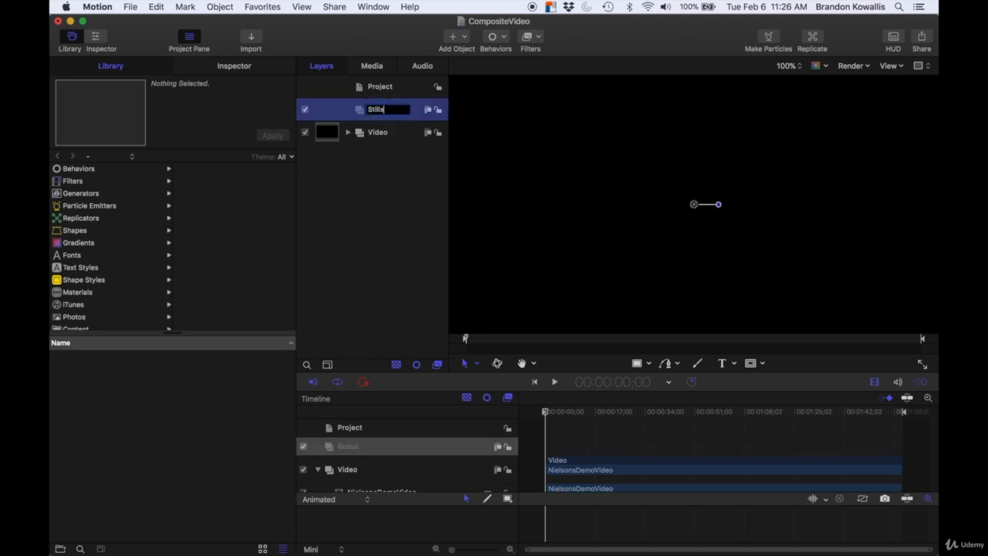
left_click(383, 170)
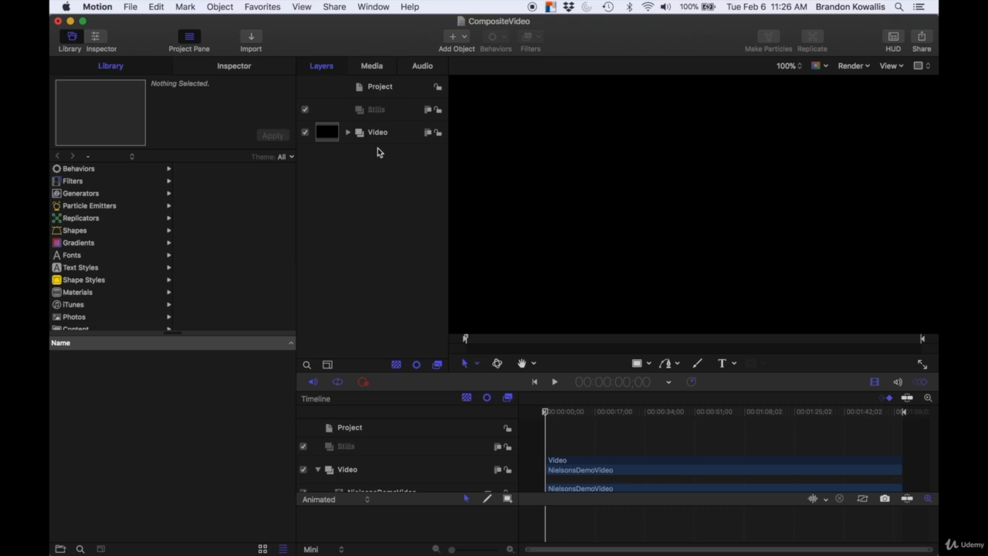
Step: Import Background.png, Foreground.png, ForegroundLeft.png and Midground.png from the Nielsons folder into the Stills group
left_click(386, 110)
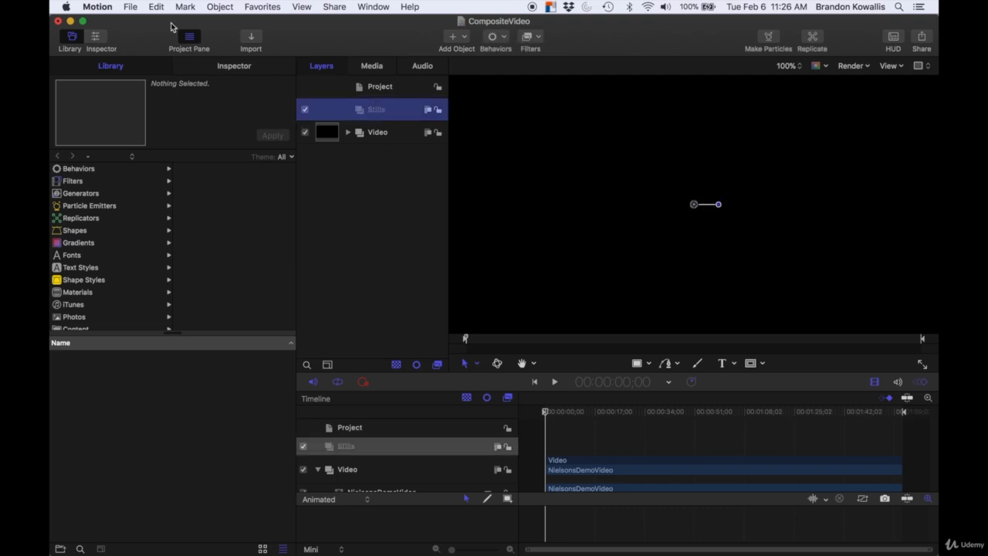
left_click(251, 39)
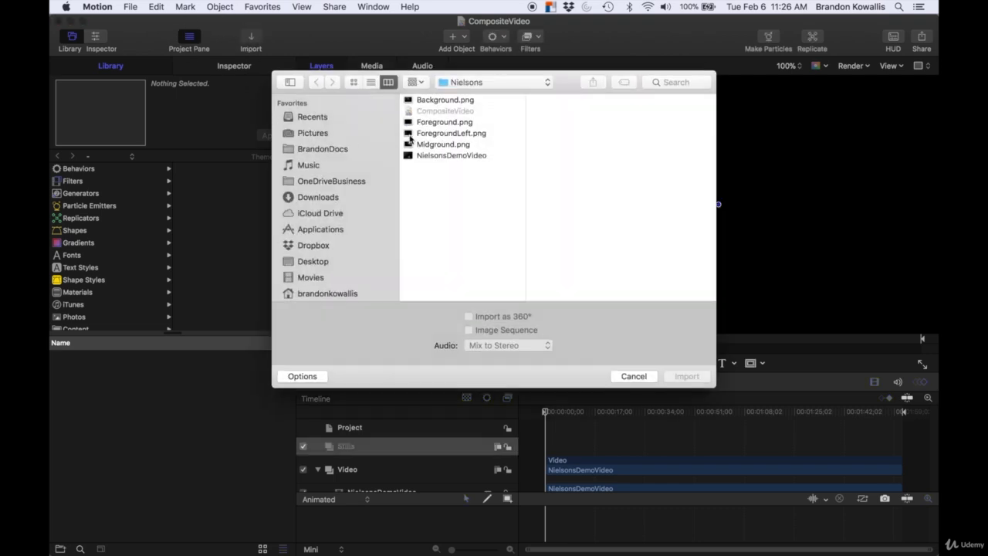
left_click(421, 100)
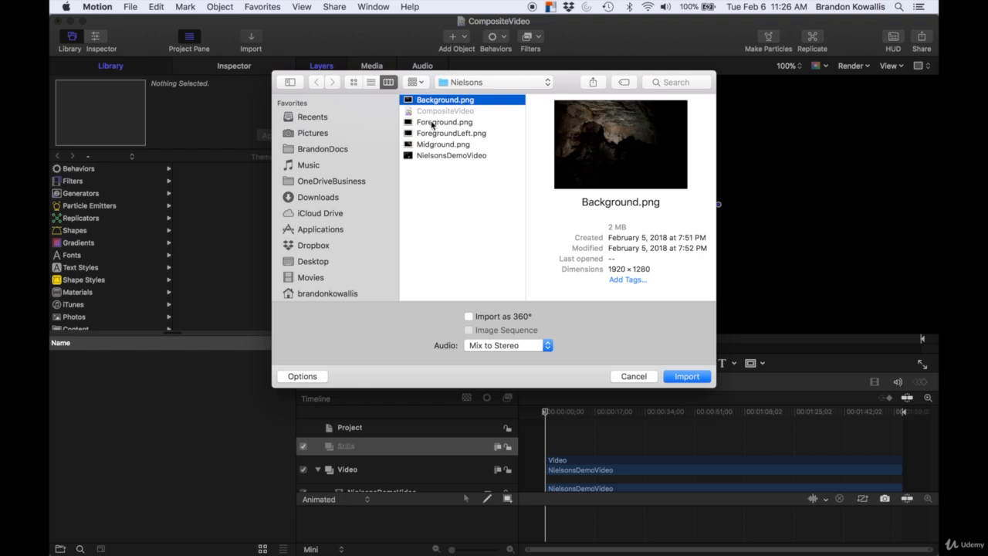
left_click(434, 122, "super")
left_click(432, 133, "super")
left_click(432, 145, "super")
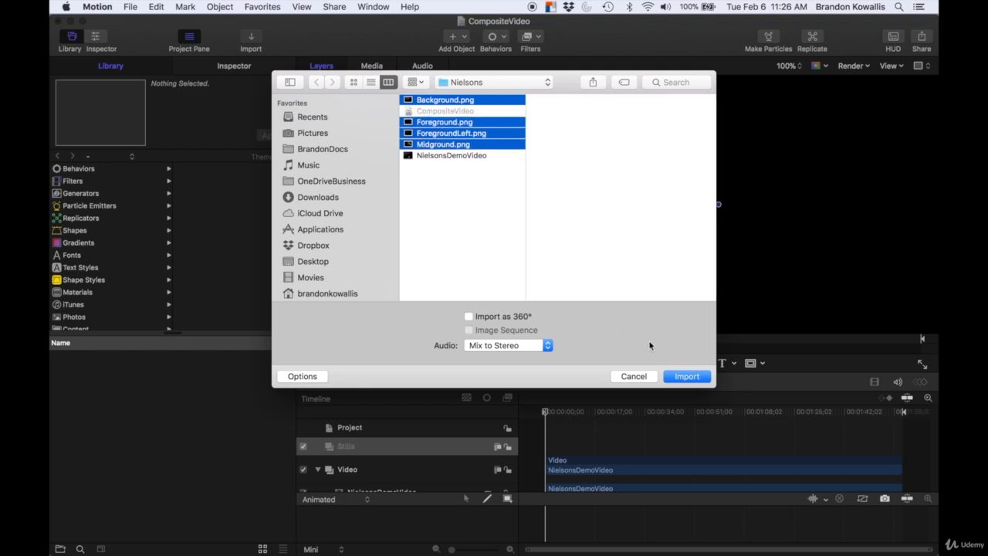
left_click(682, 378)
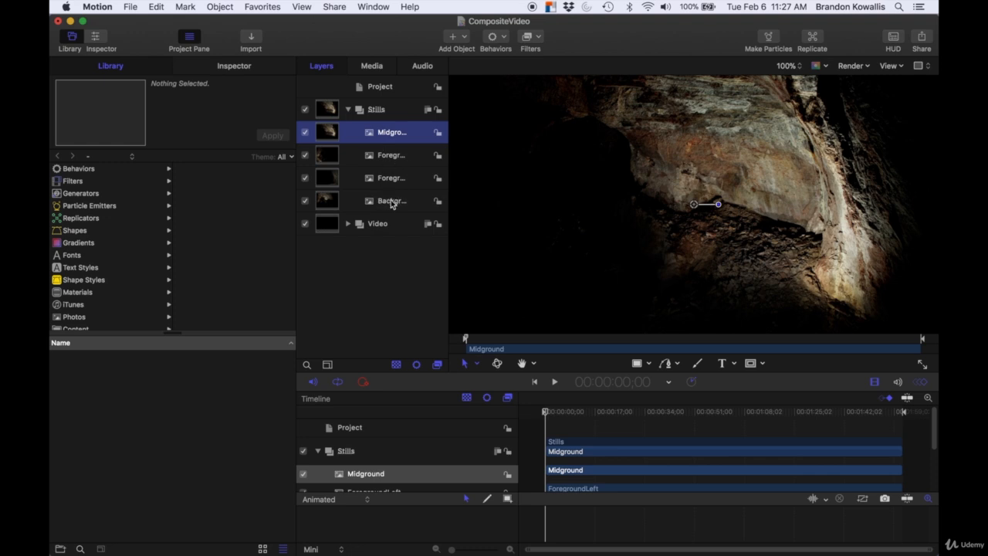
Step: Reorder the stills so Foreground is on top, then Midground and Background, with ForegroundLeft at the bottom
left_click(386, 157)
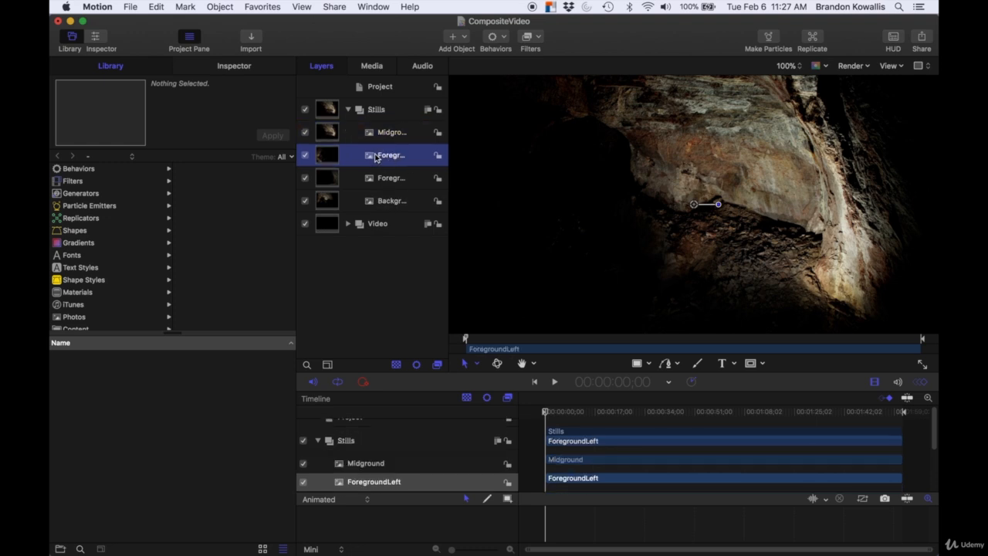
left_click_drag(369, 177, 369, 122)
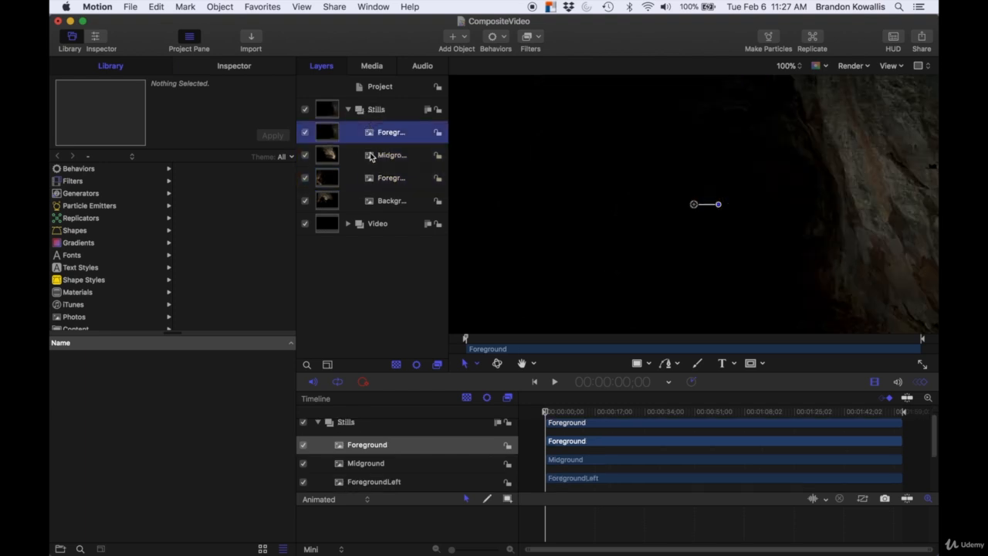
left_click_drag(371, 176, 375, 210)
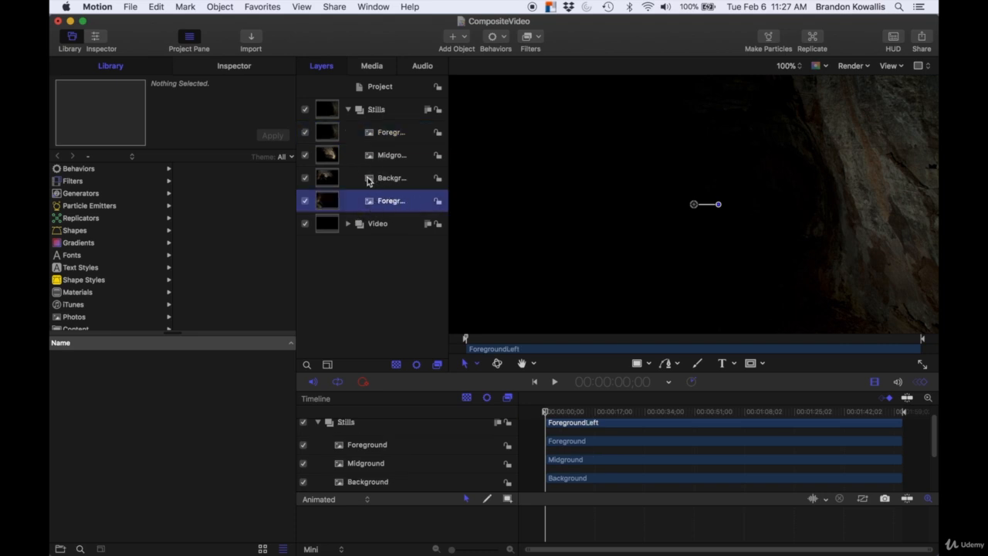
Step: Inspect the Background, Midground and Foreground layers in the canvas at 50% zoom
left_click(373, 180)
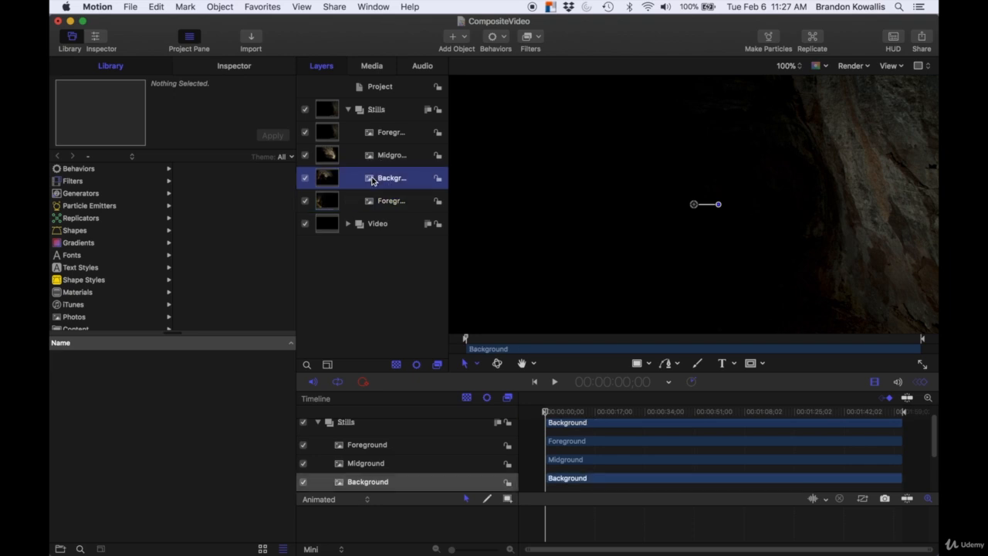
left_click(375, 156)
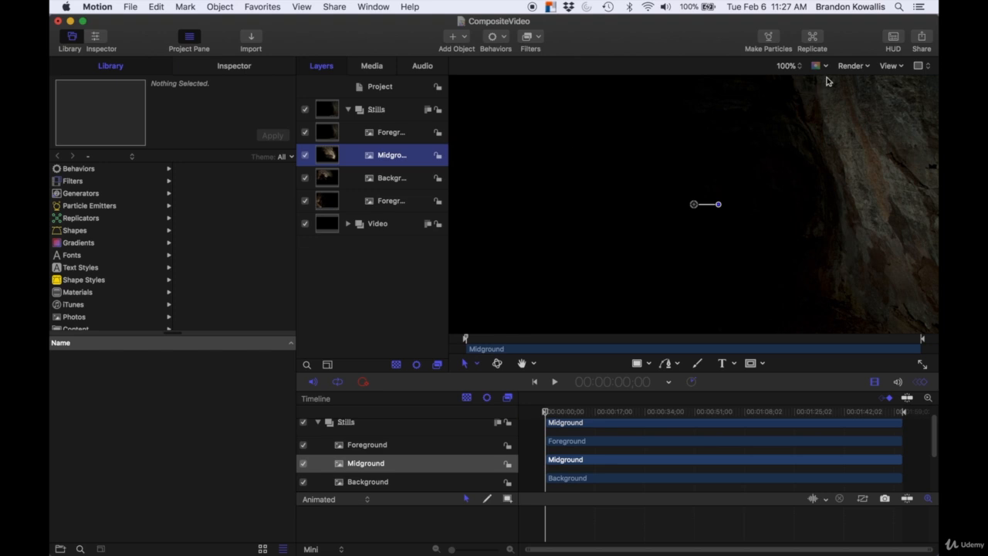
left_click(801, 66)
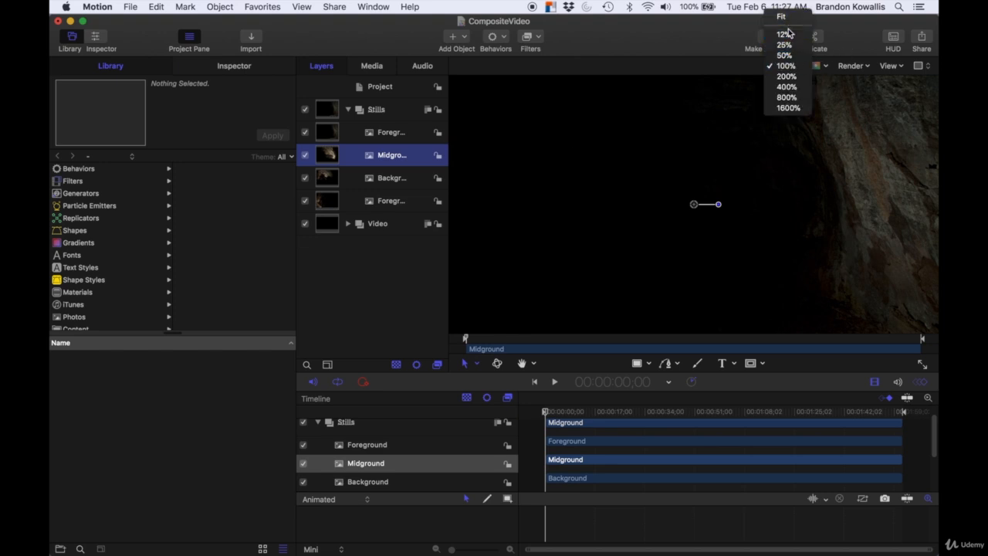
left_click(785, 55)
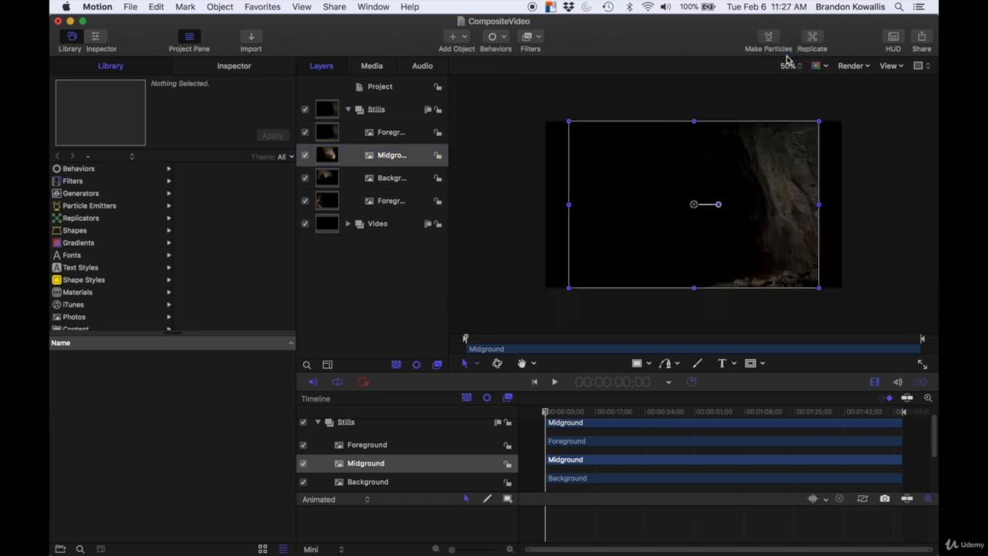
left_click(395, 132)
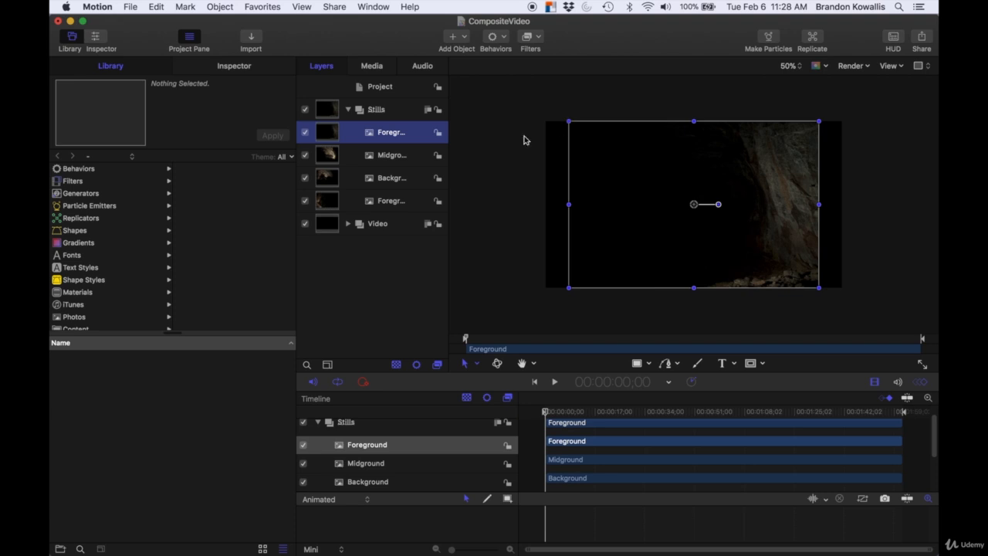
left_click(375, 110)
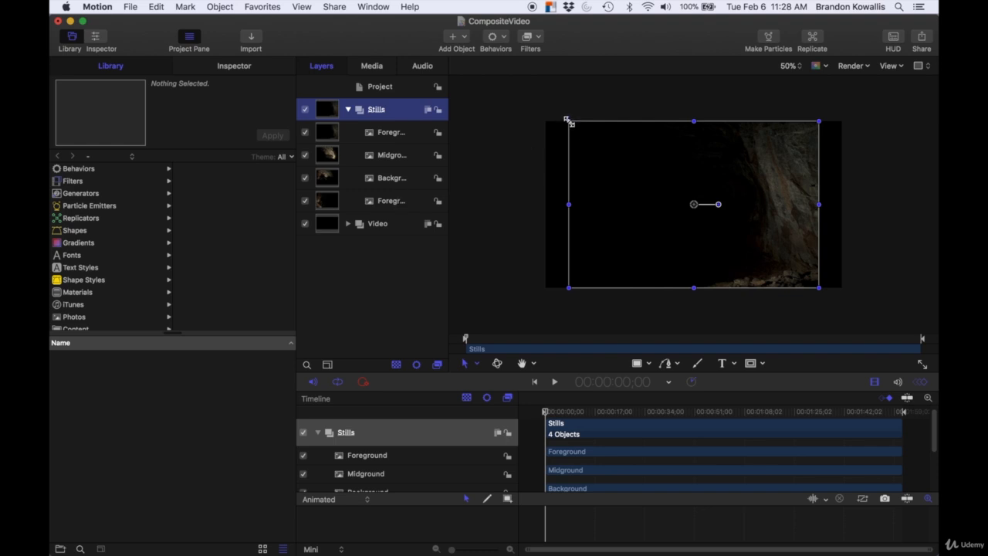
left_click_drag(568, 121, 600, 187)
key("super+z")
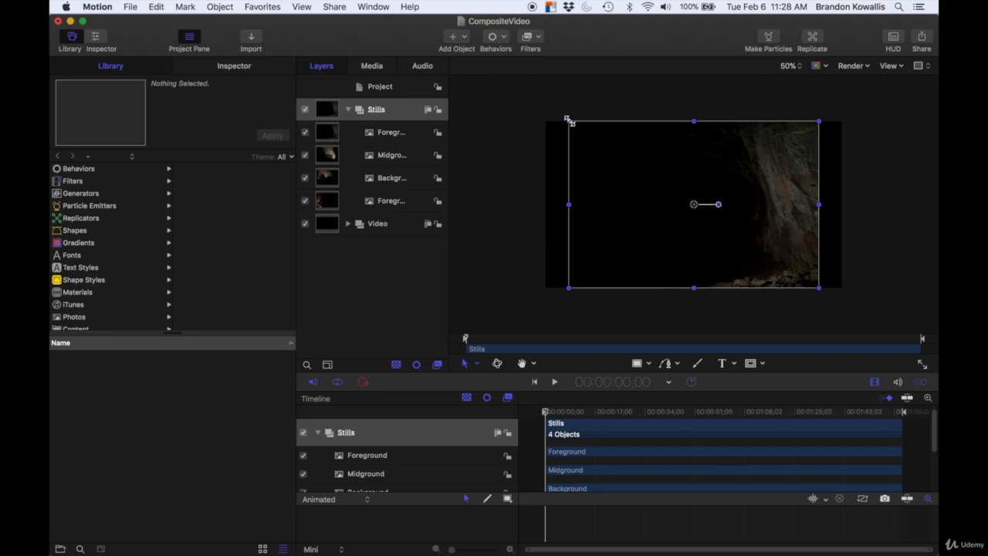
Step: Scale the Stills group up slightly from its corner so the images cover the whole frame
left_click_drag(567, 120, 545, 104)
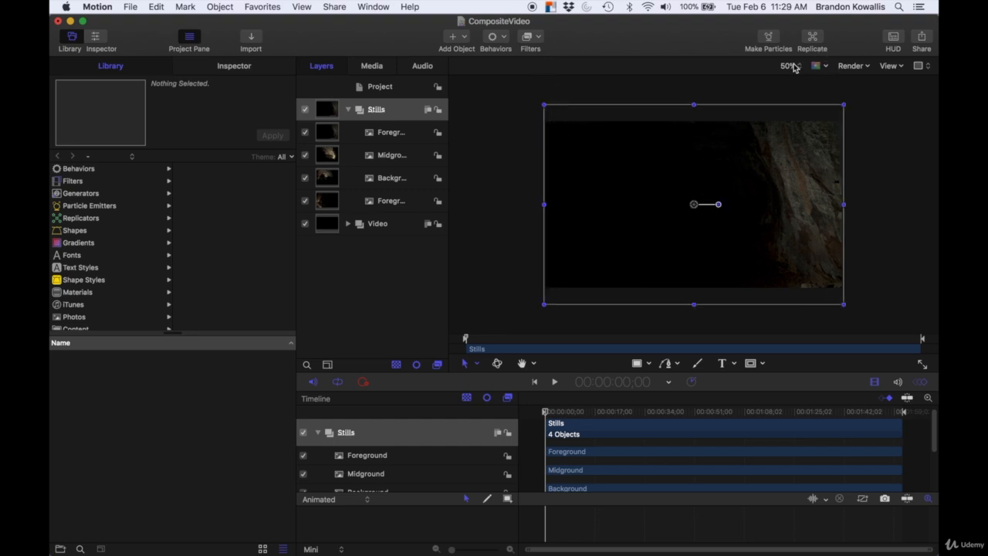
left_click(788, 66)
left_click(792, 77)
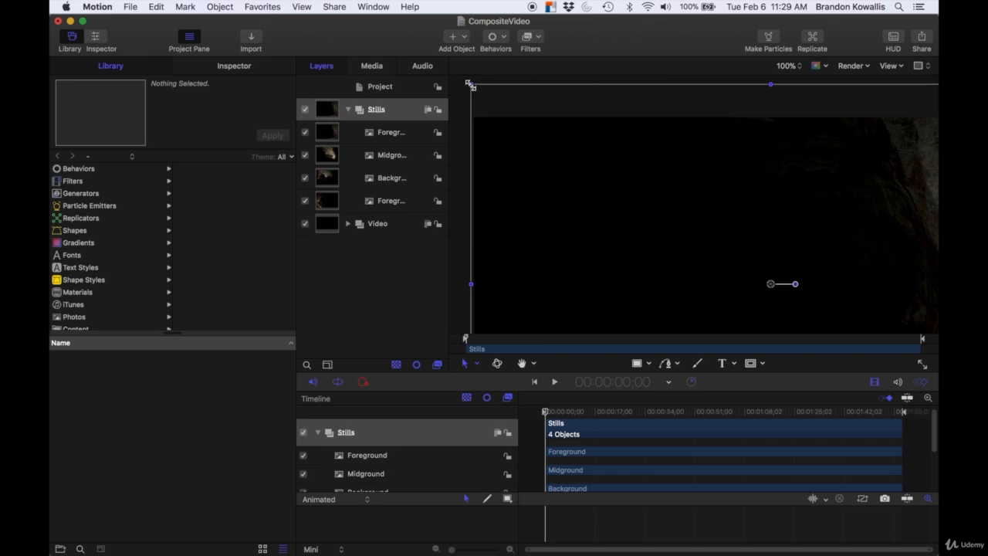
left_click_drag(469, 83, 474, 95)
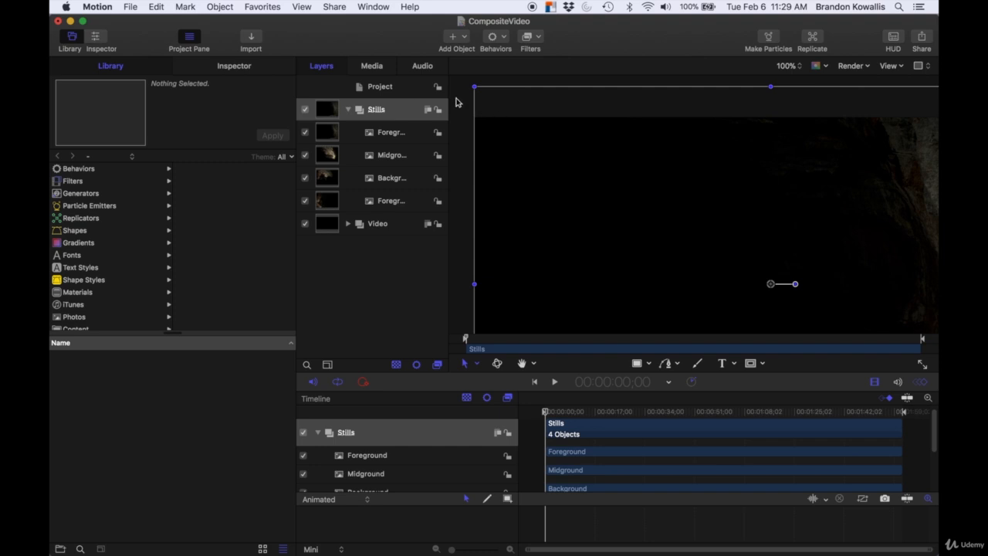
left_click(458, 105)
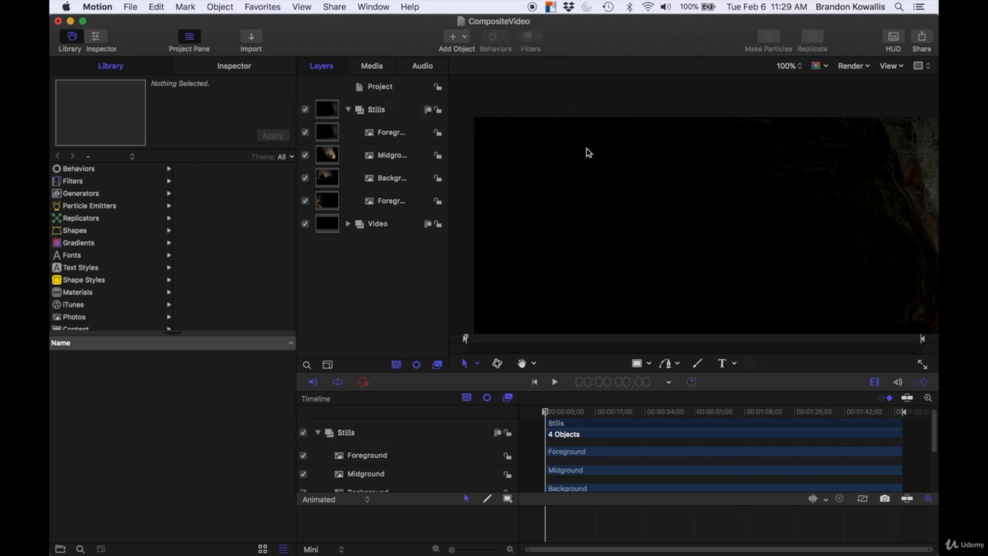
left_click(787, 66)
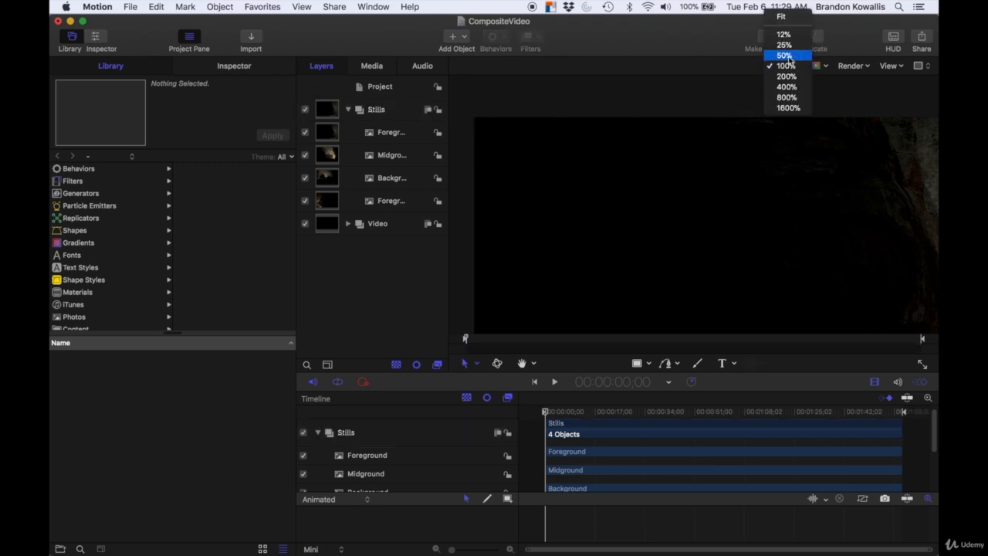
left_click(789, 57)
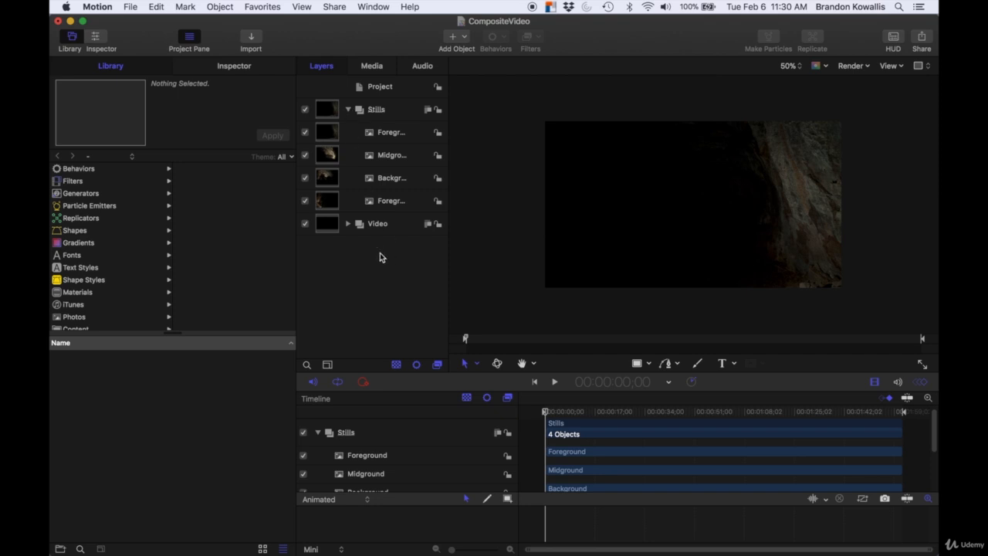
Step: Collapse the Stills group and move the Video group above it in the layer stack
left_click(348, 110)
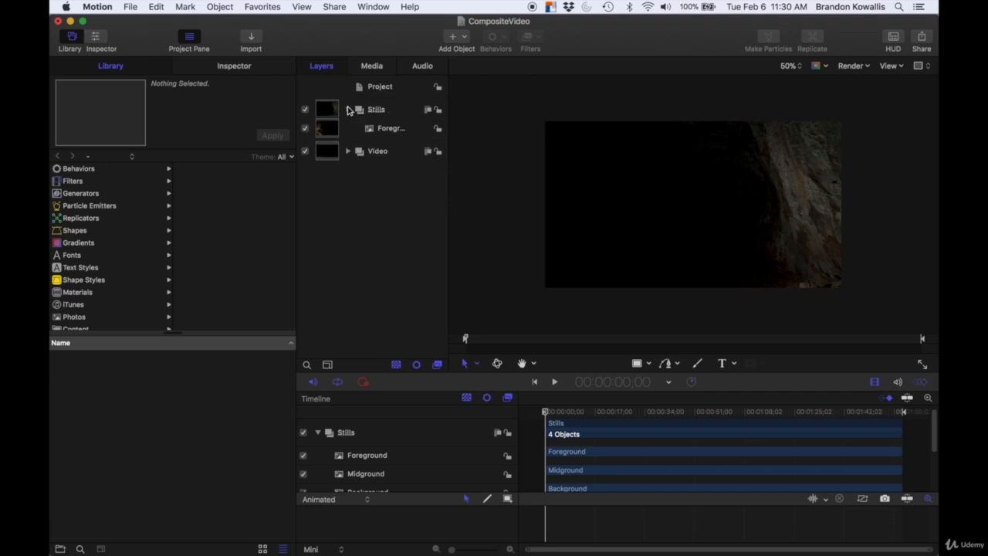
left_click(356, 135)
left_click_drag(358, 134, 357, 105)
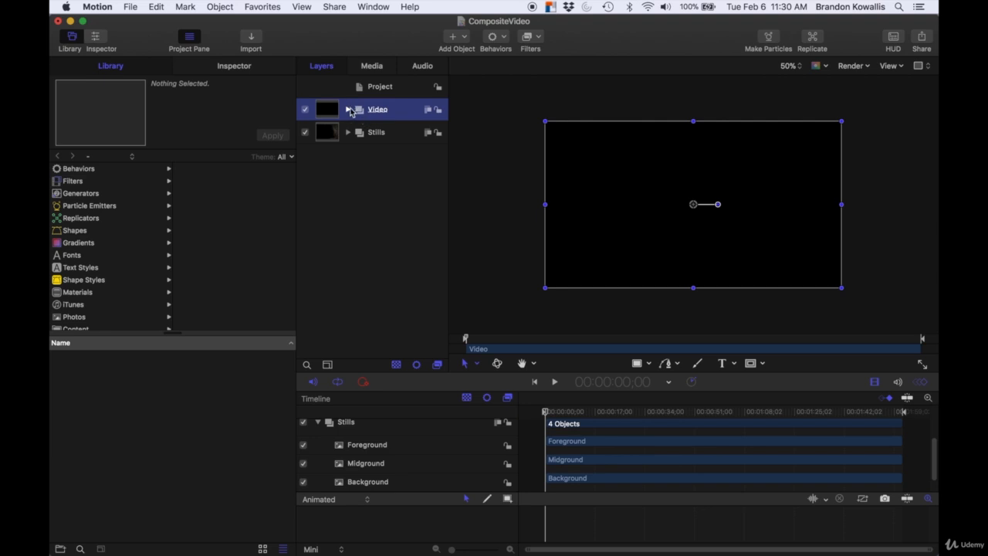
Step: Set the NielsonsDemoVideo layer's blend mode to Screen and scrub the playhead to preview the composite
left_click(349, 109)
left_click(349, 109)
left_click(348, 110)
left_click(387, 132)
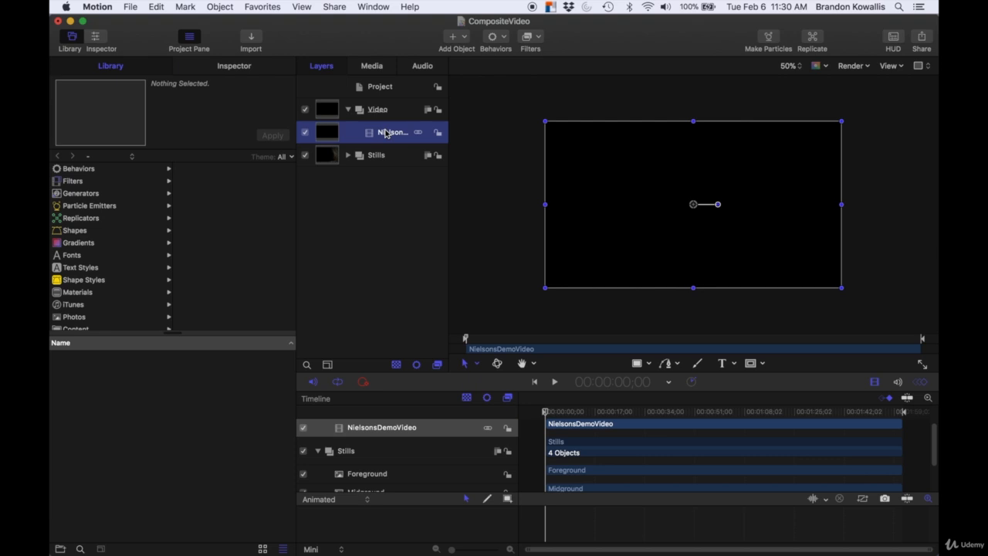
left_click(232, 68)
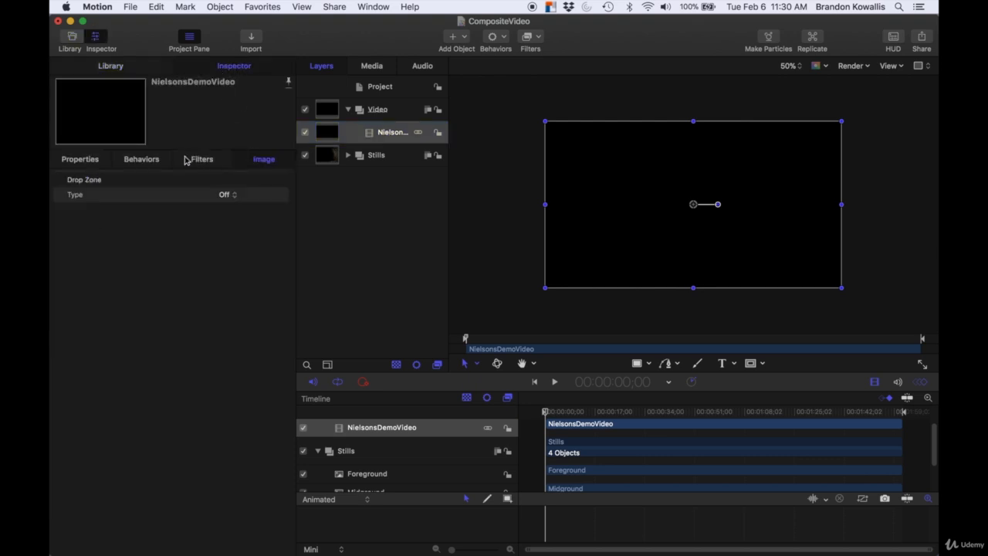
left_click(85, 162)
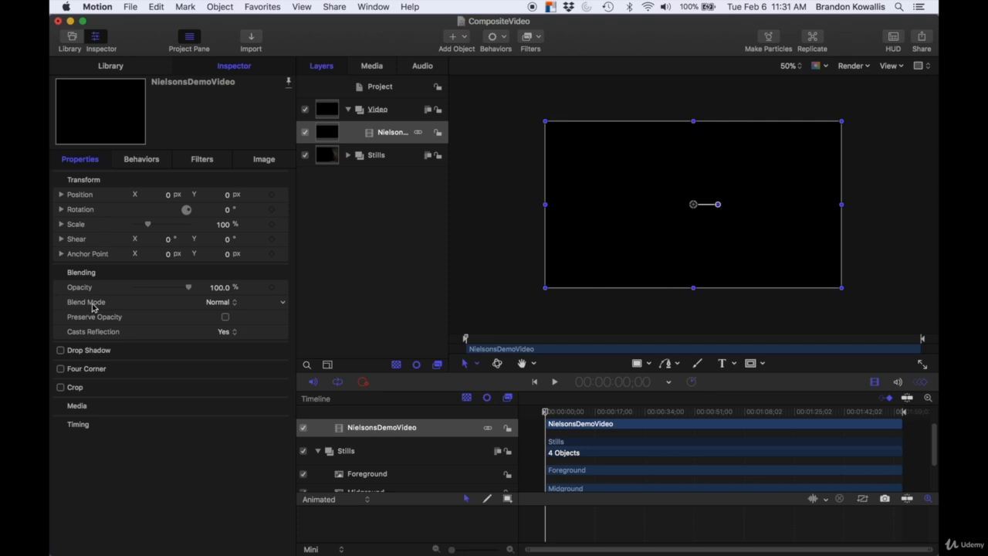
left_click(228, 304)
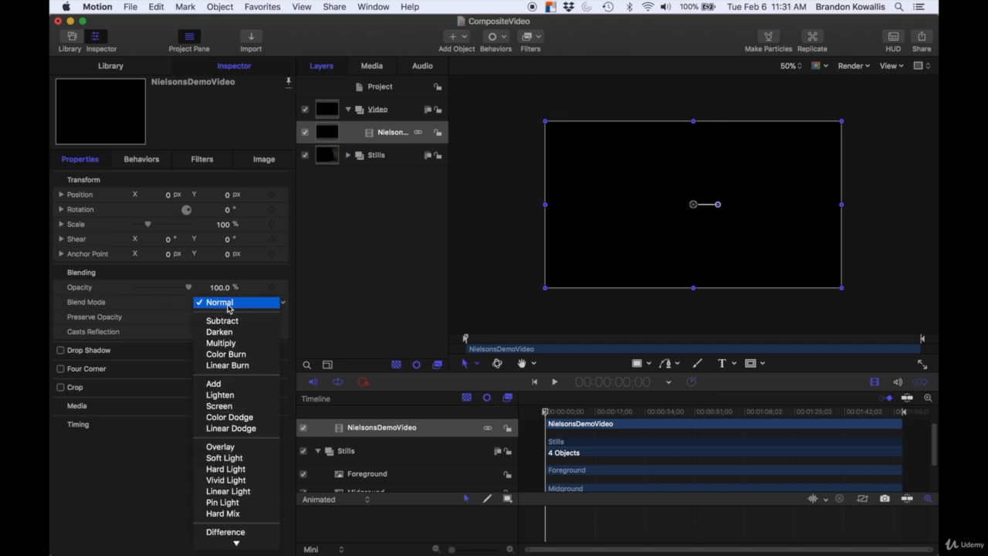
left_click(229, 406)
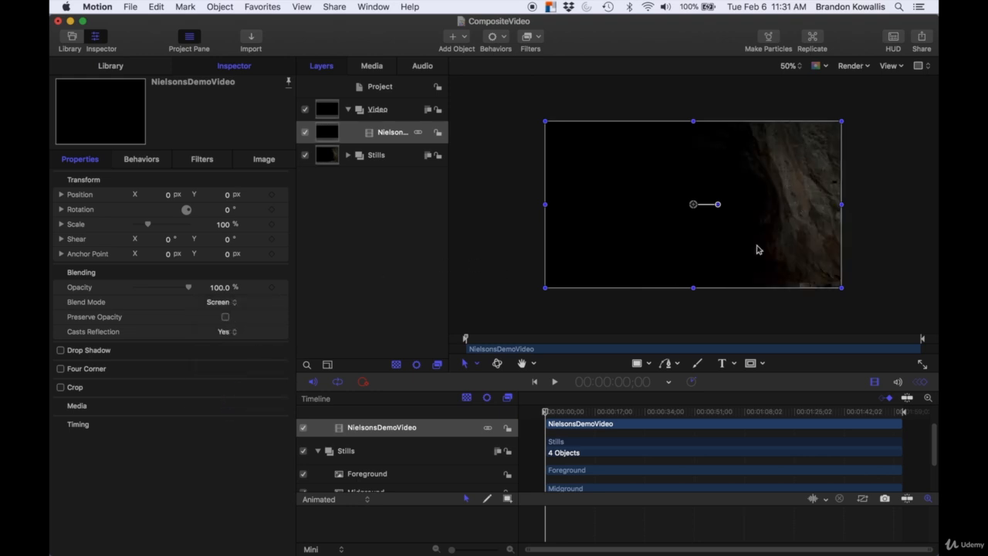
mouse_move(545, 413)
left_mouse_down()
mouse_move(582, 413)
mouse_move(546, 413)
mouse_move(557, 414)
left_mouse_up()
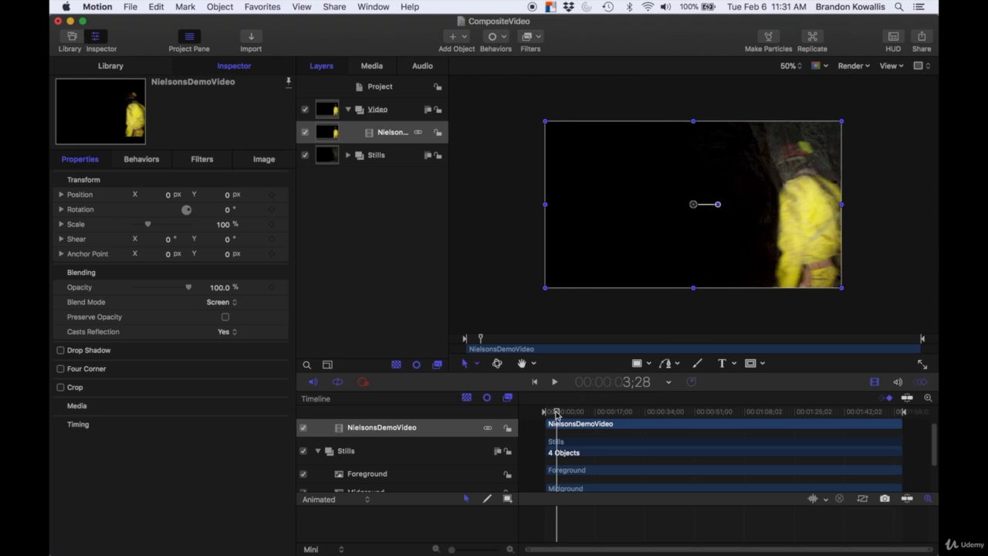
left_click_drag(557, 413, 543, 410)
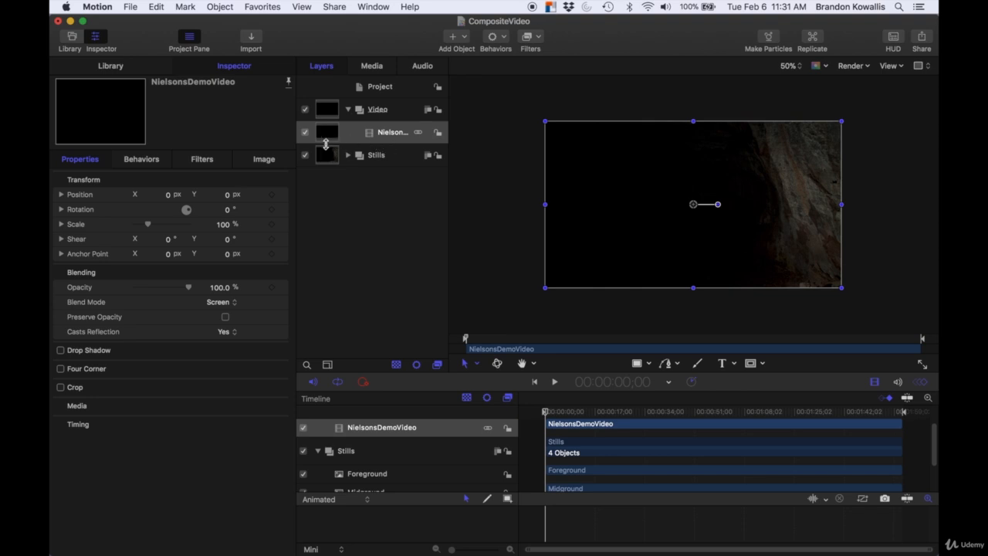
Step: Expand the Stills group and turn off its visibility
left_click(348, 156)
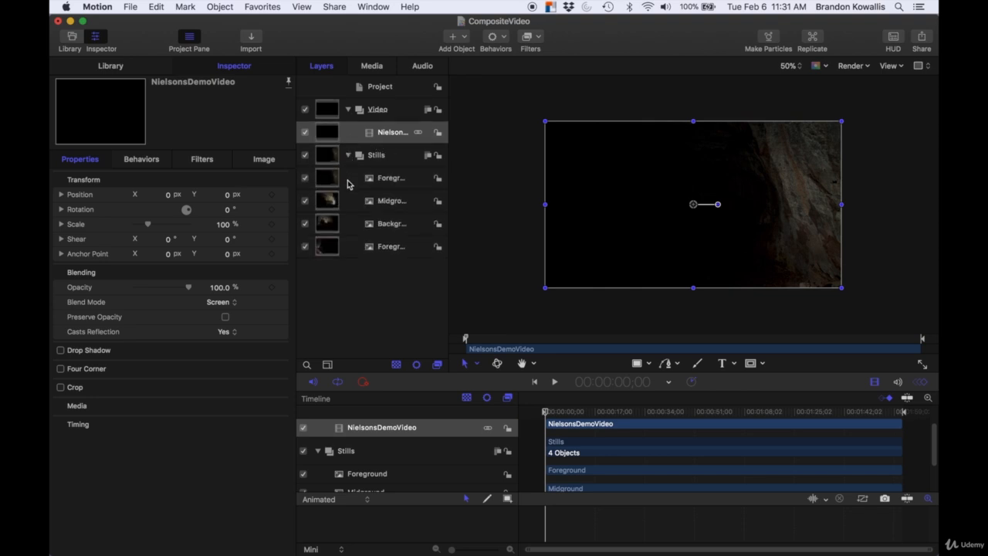
left_click(305, 155)
left_click(546, 412)
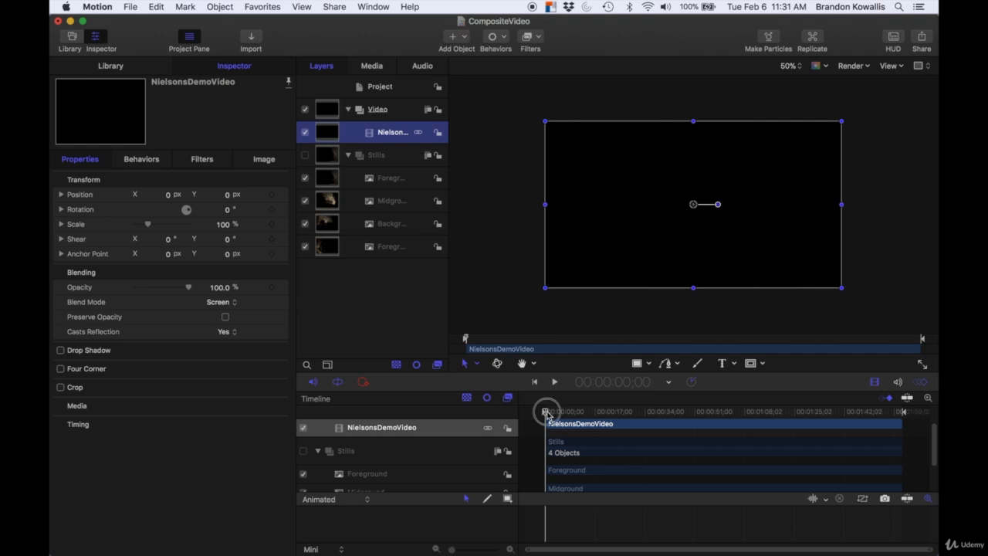
Step: Turn the Stills group's visibility back on and scrub the playhead to preview the composite
left_click_drag(546, 412, 559, 412)
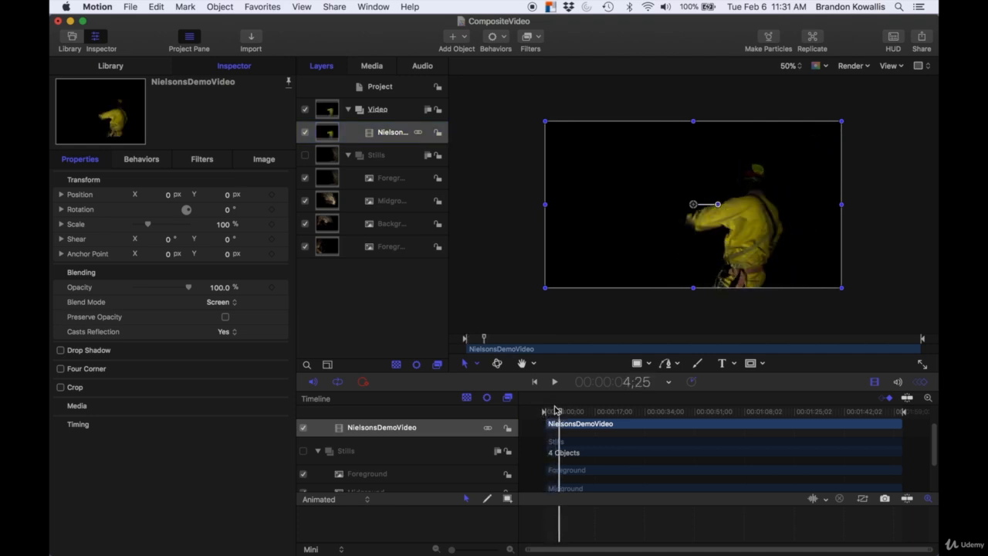
left_click(305, 155)
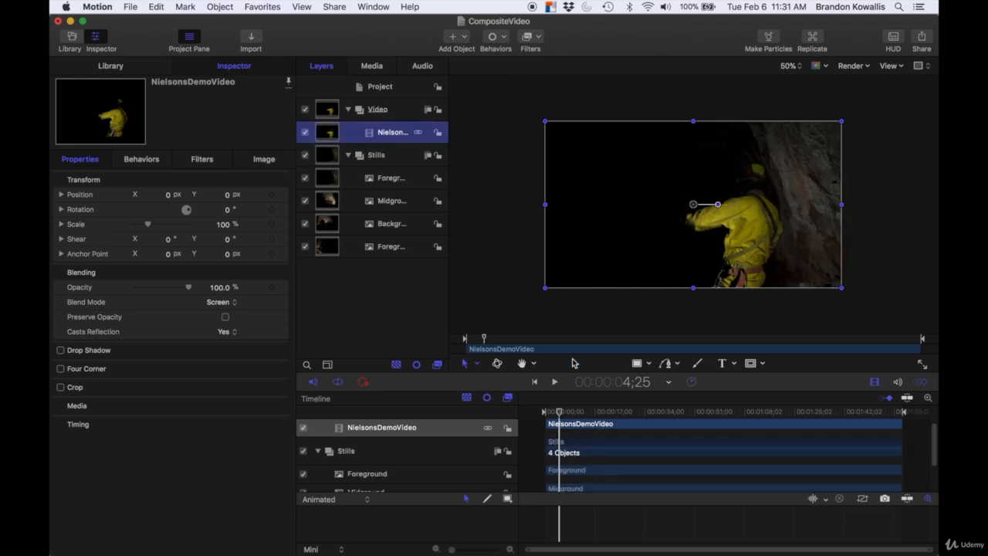
left_click(560, 412)
left_click_drag(559, 412, 565, 412)
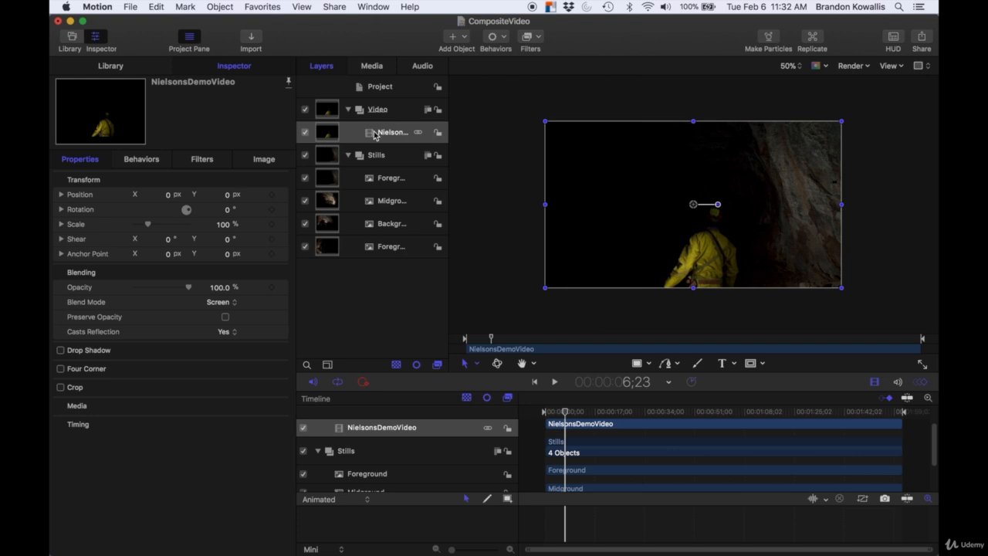
Step: Set the blend mode of the Foreground, Midground and Background layers to Screen
left_click(393, 180)
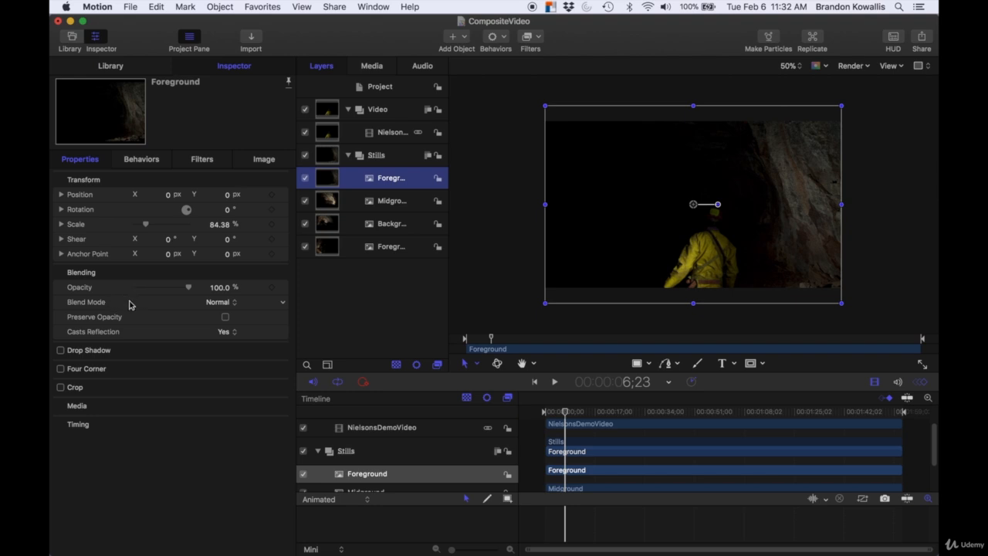
left_click(220, 304)
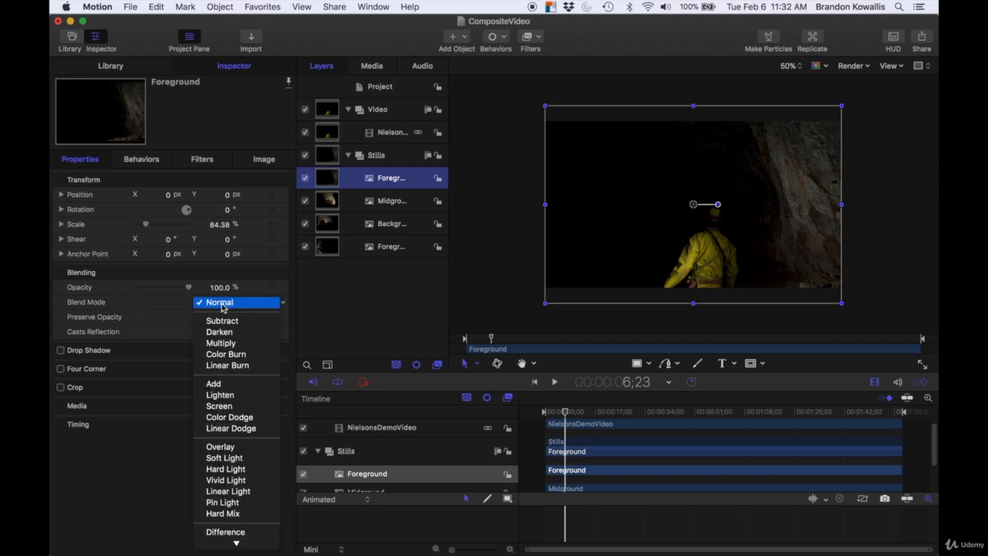
left_click(222, 407)
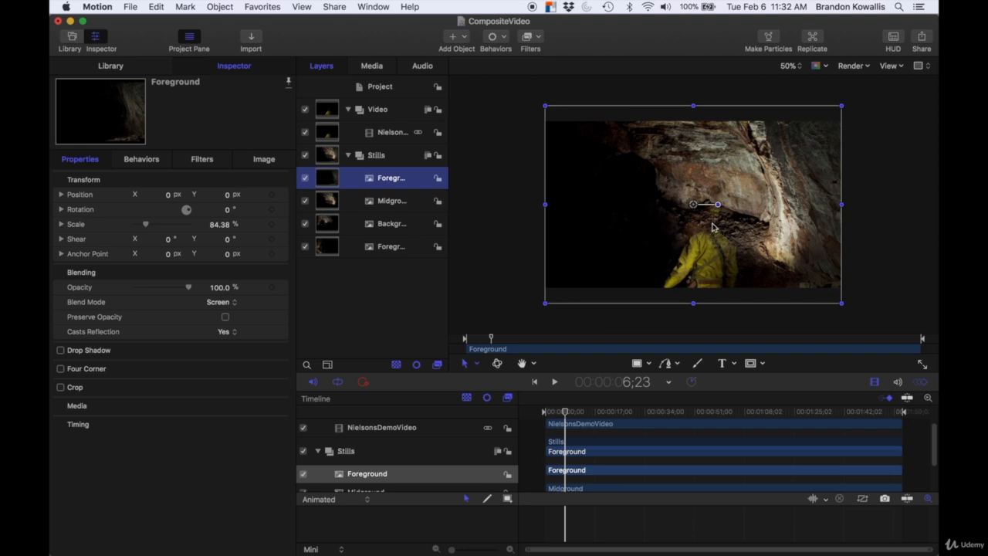
left_click(389, 202)
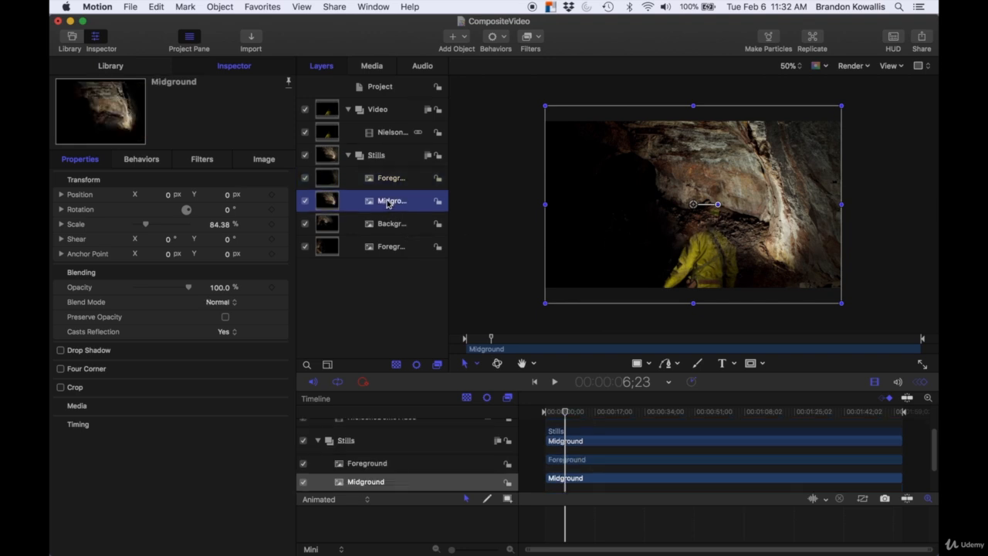
left_click(232, 303)
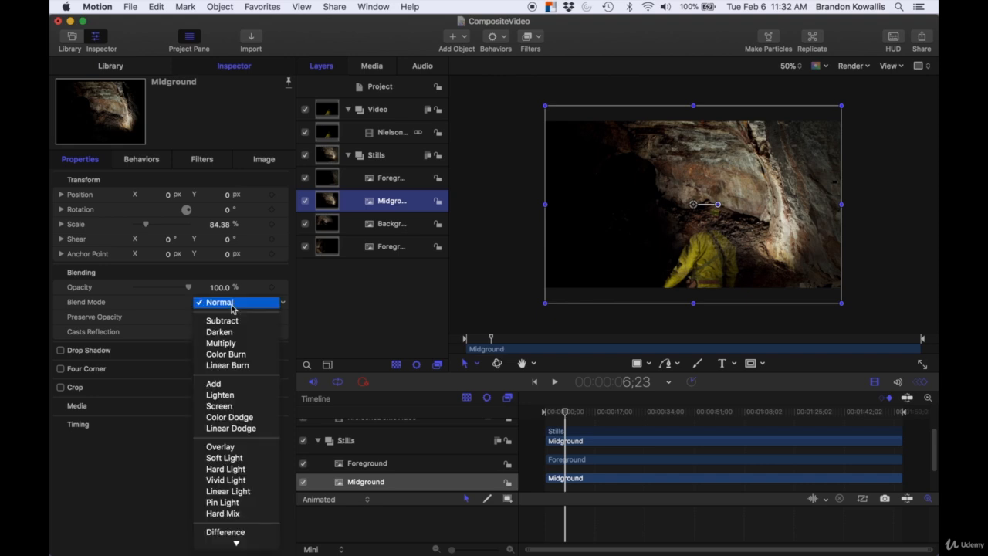
left_click(220, 405)
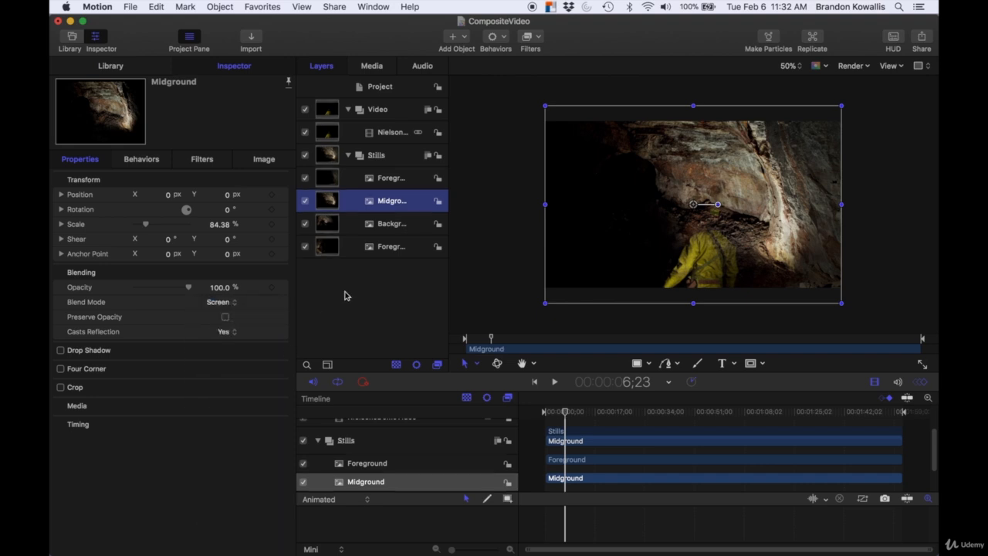
left_click(379, 224)
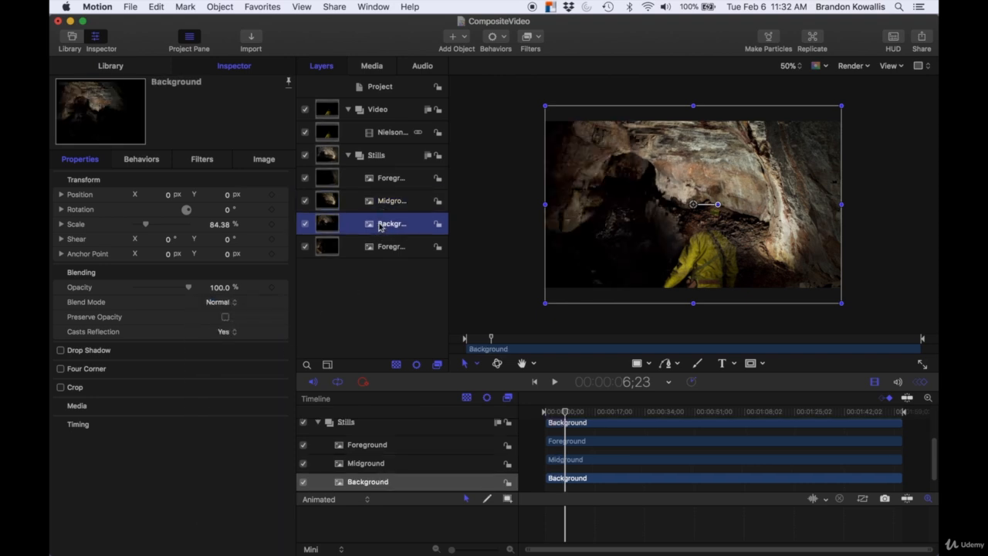
left_click(223, 302)
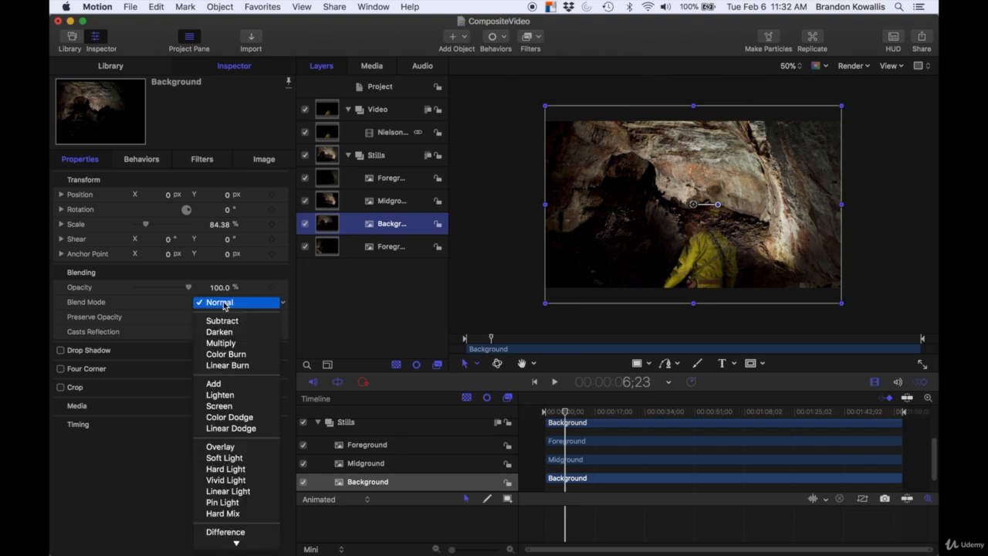
left_click(220, 406)
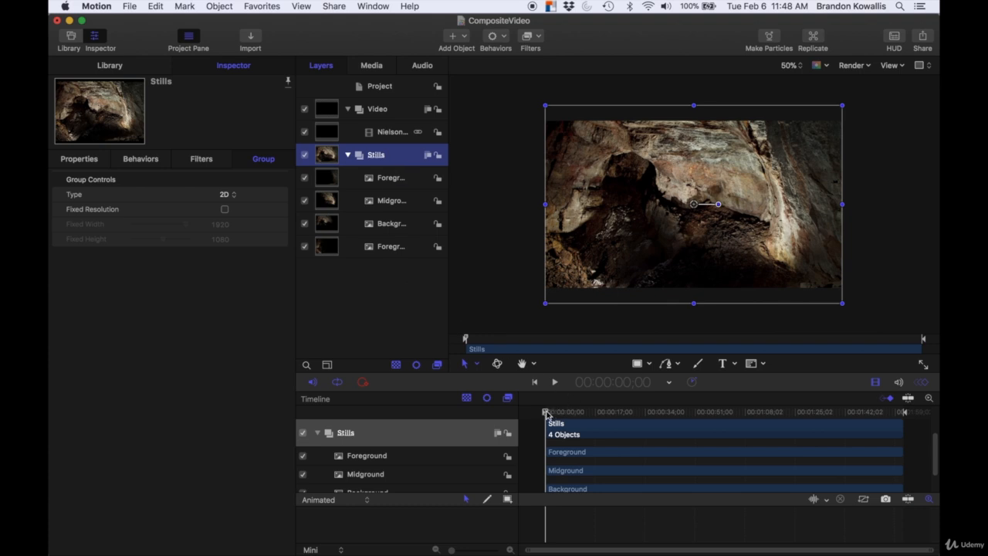
Step: Add an image mask to the Stills group
left_click_drag(545, 415, 754, 451)
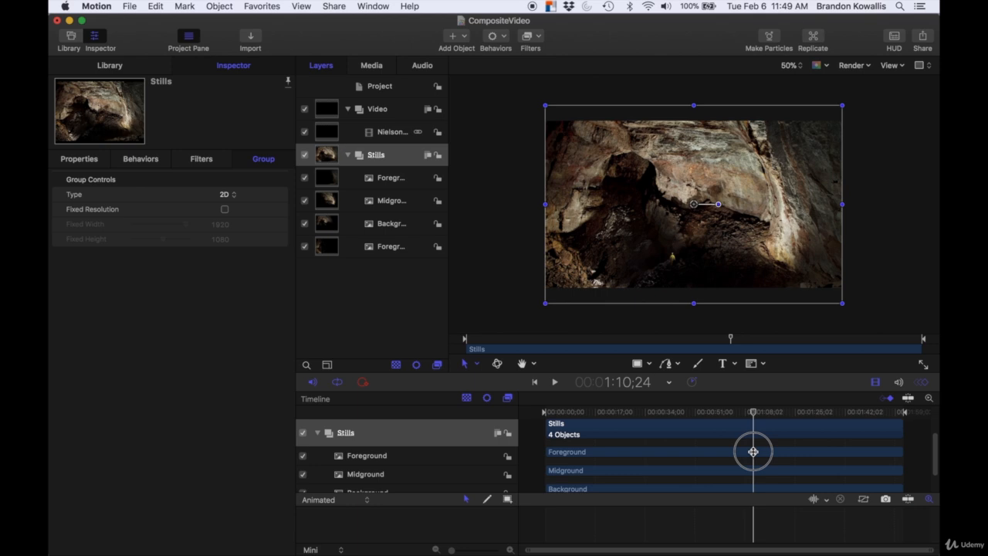
left_click_drag(753, 451, 541, 433)
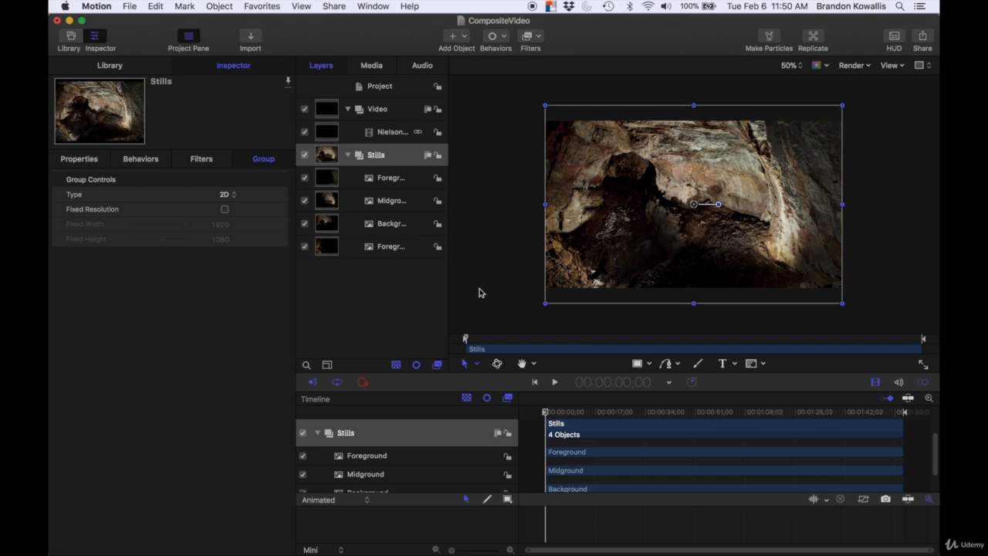
left_click(399, 155)
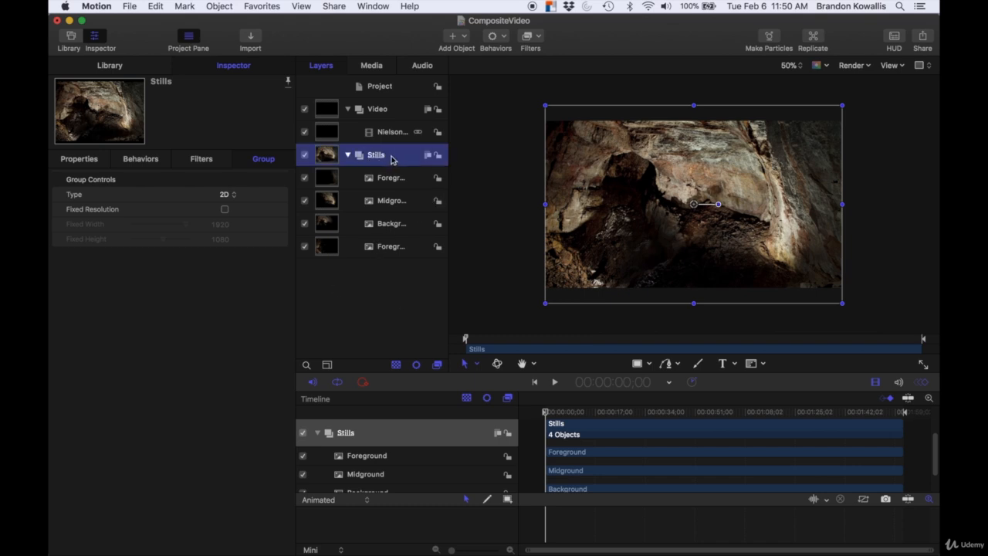
right_click(416, 159)
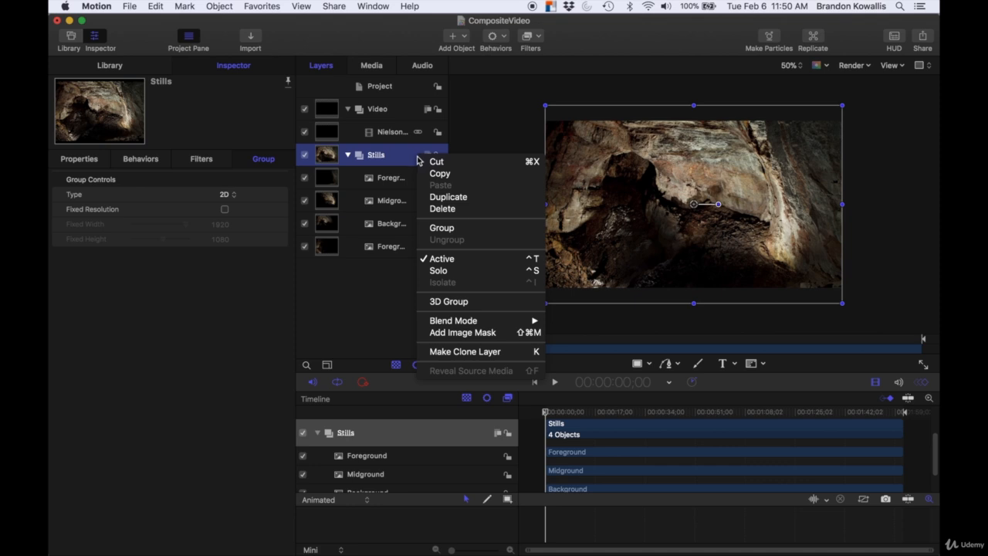
left_click(463, 333)
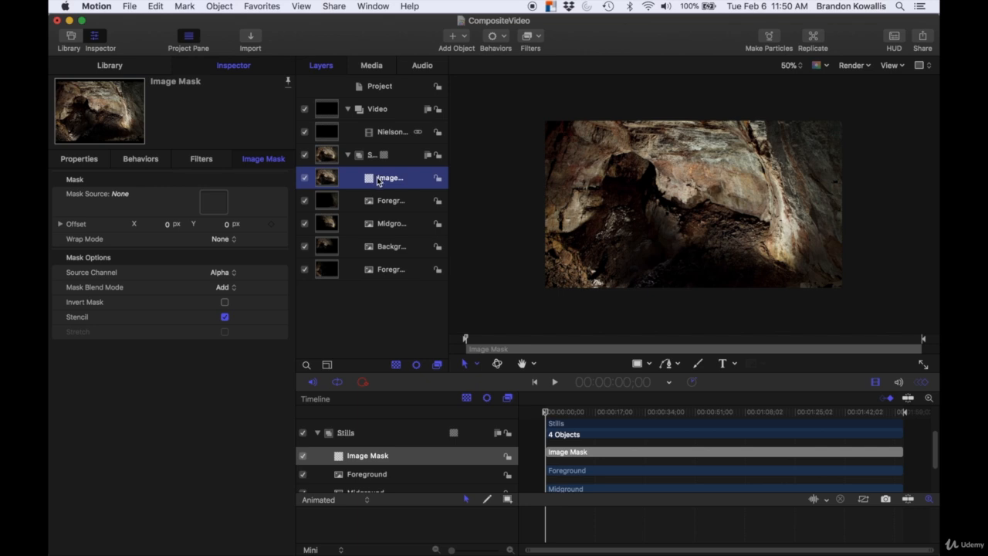
Step: Draw a closed Bezier shape over the dark lower-middle area of the cave image
left_click(669, 365)
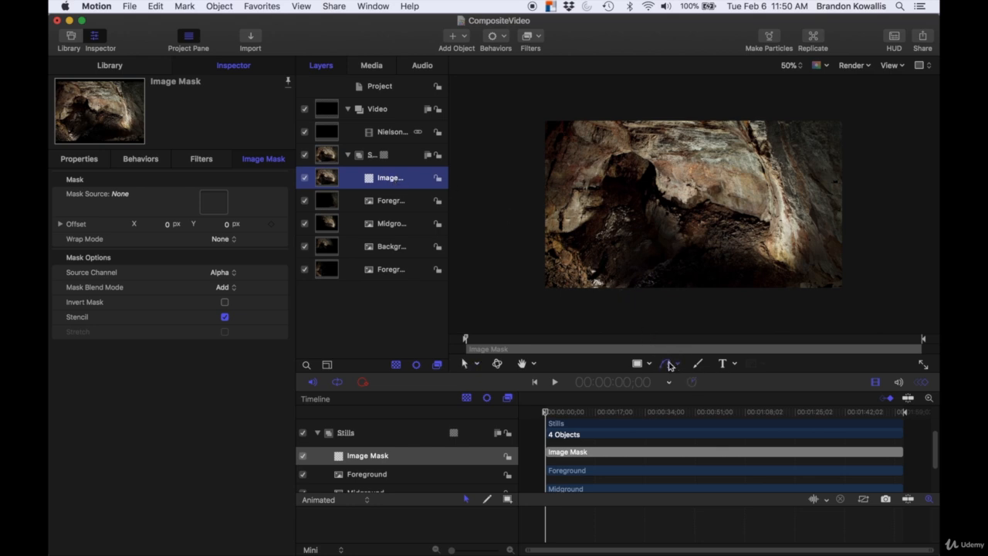
left_click(761, 306)
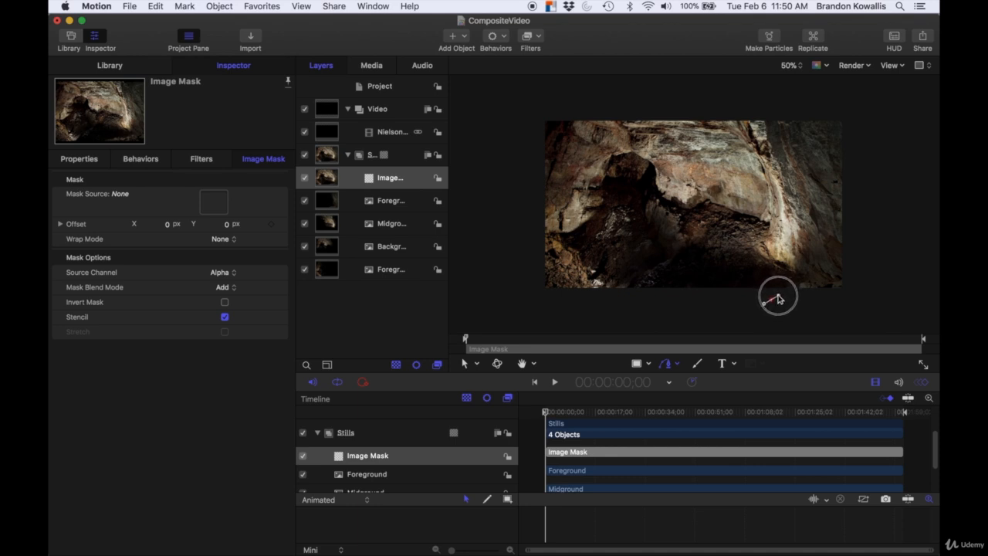
left_click(777, 297)
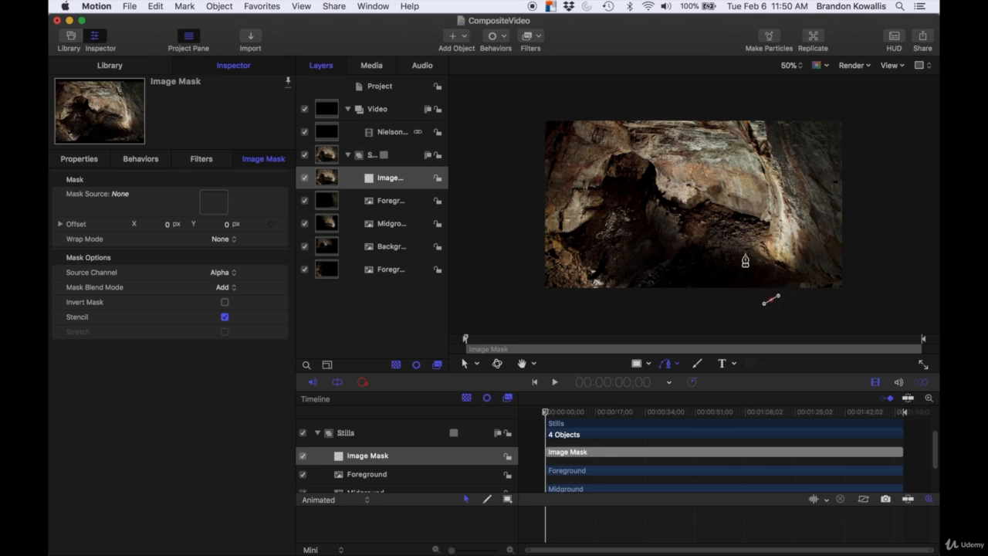
left_click_drag(745, 256, 724, 251)
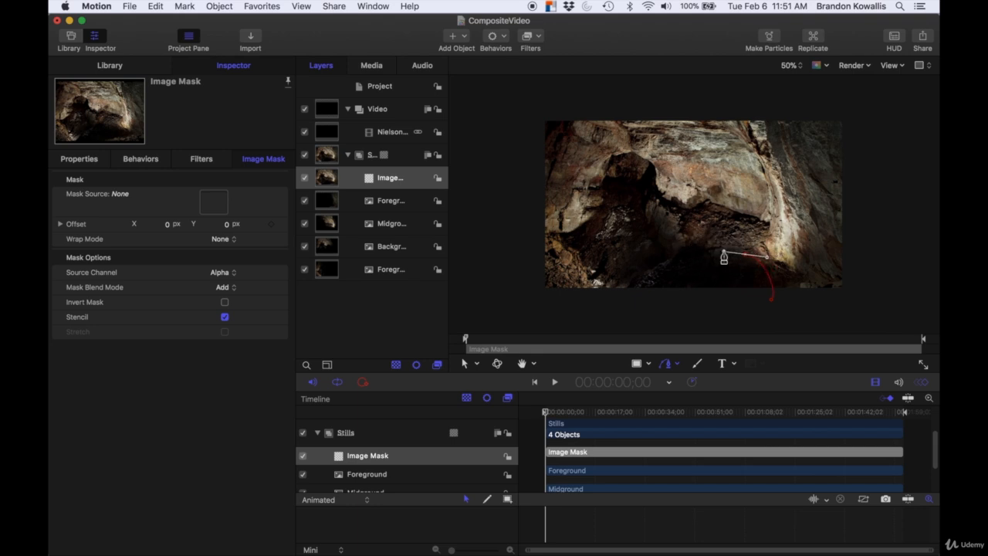
left_click_drag(663, 249, 662, 252)
left_click_drag(636, 216, 625, 217)
left_click_drag(628, 265, 627, 305)
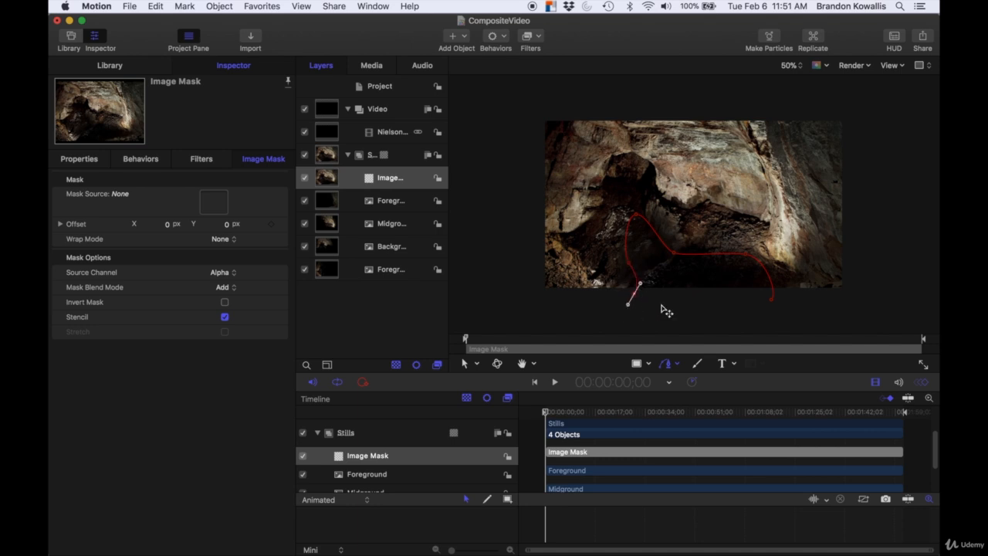
left_click(772, 305)
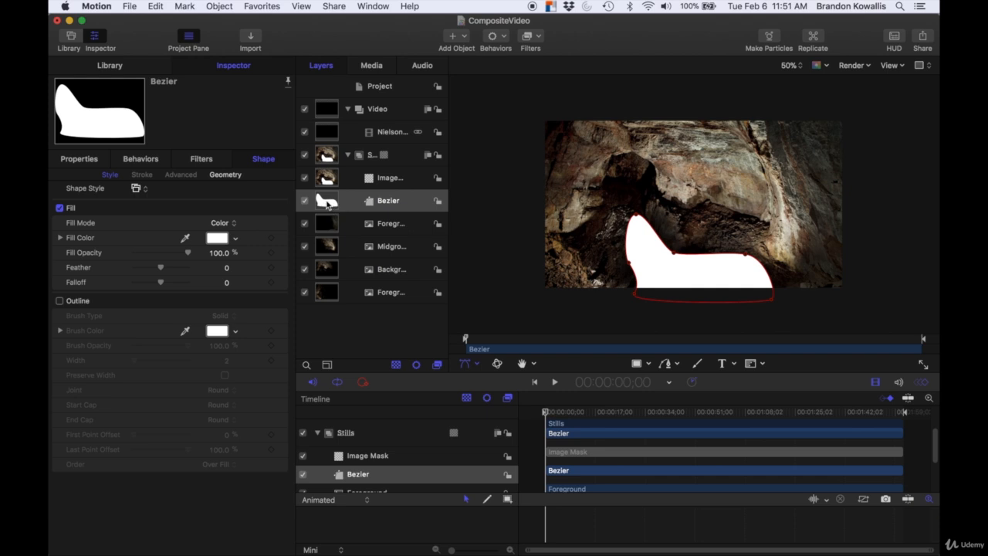
Step: Set the Bezier shape as the image mask's mask source
left_click(363, 177)
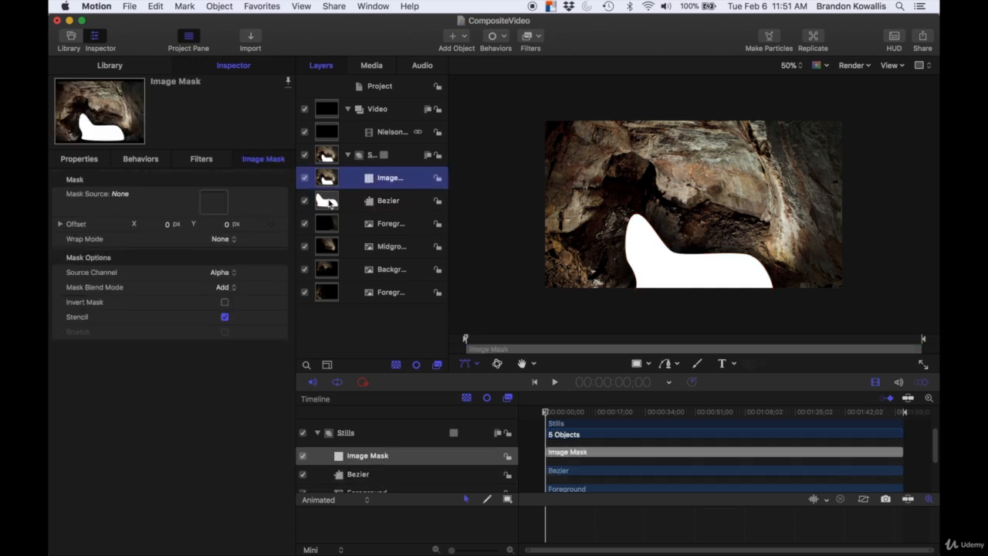
left_click_drag(330, 202, 210, 206)
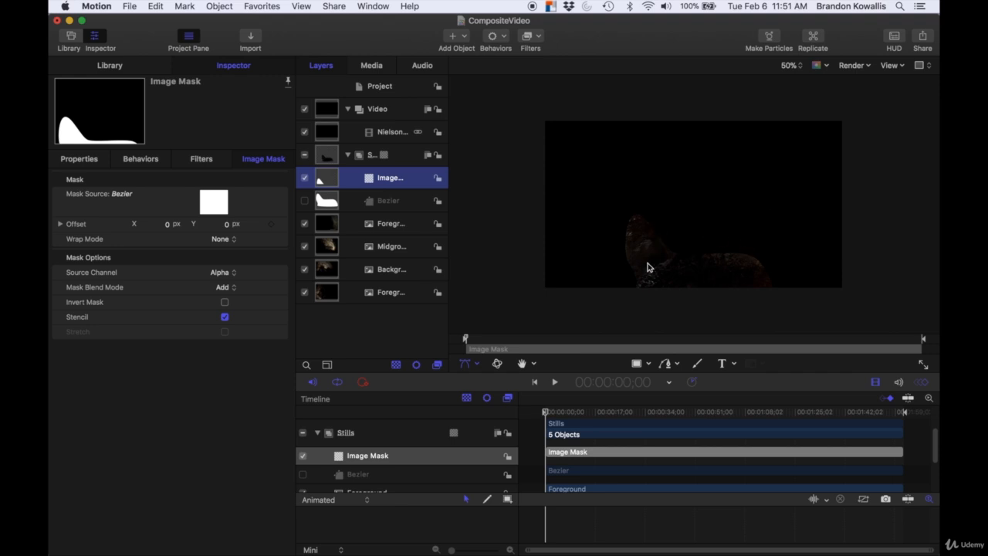
double_click(386, 179)
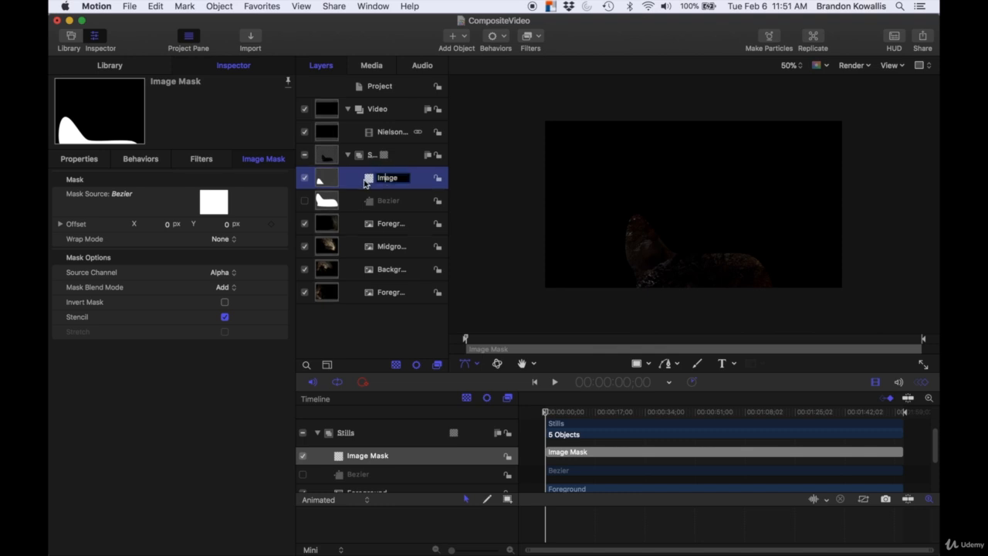
left_click(368, 180)
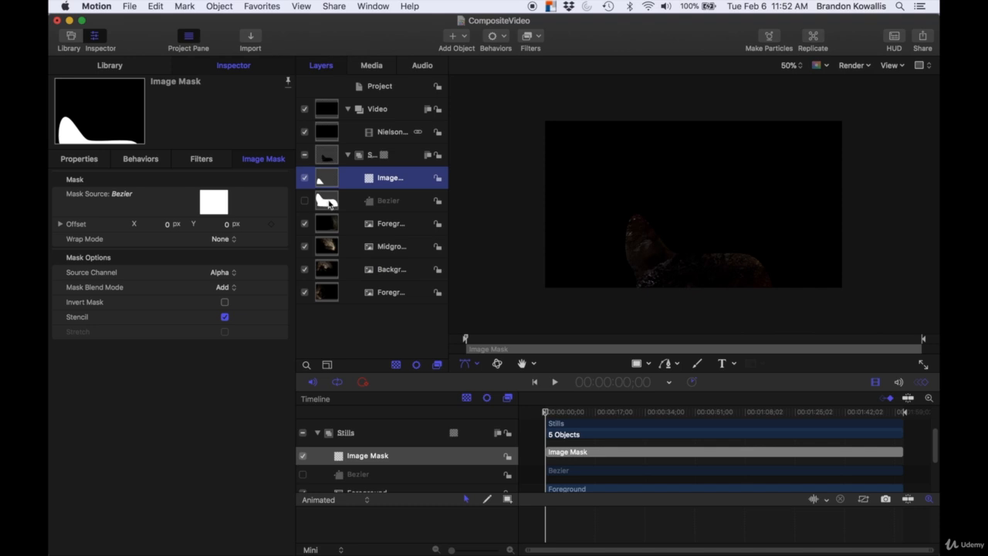
left_click(352, 179)
Step: Set the image mask's blend mode to Subtract
left_click(225, 289)
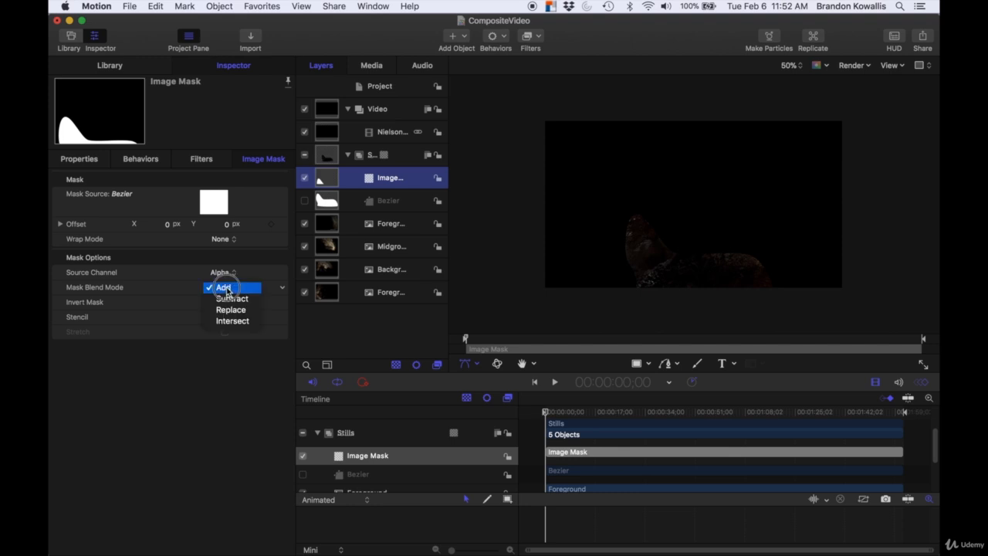
left_click(231, 297)
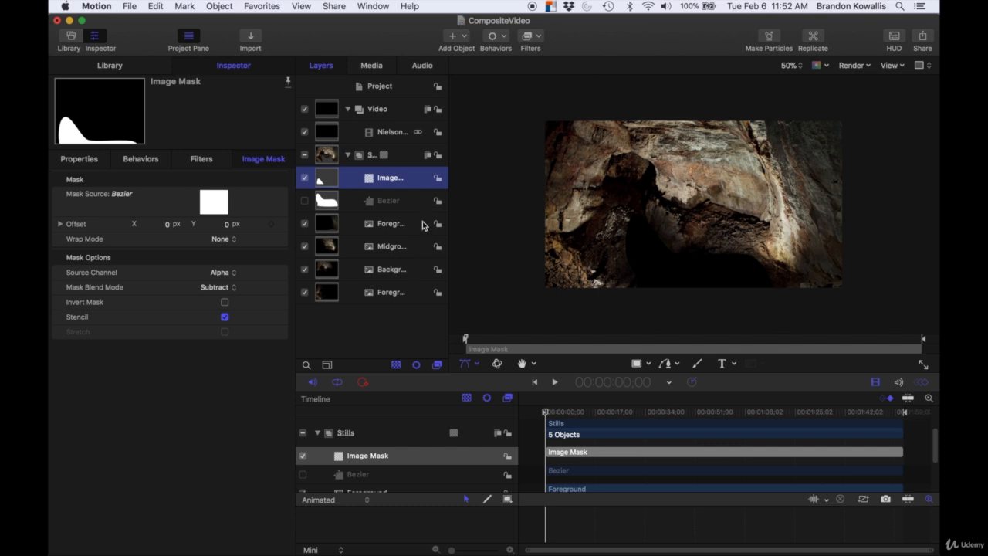
Step: Set the Bezier shape's feather to 86 and lower its fill opacity to about 52.63%
left_click(328, 201)
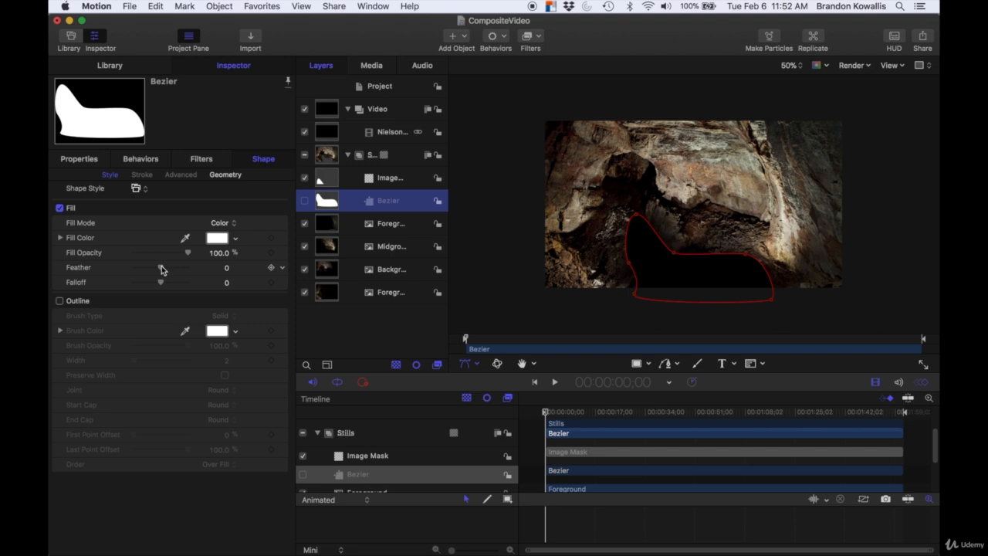
left_click_drag(162, 268, 174, 267)
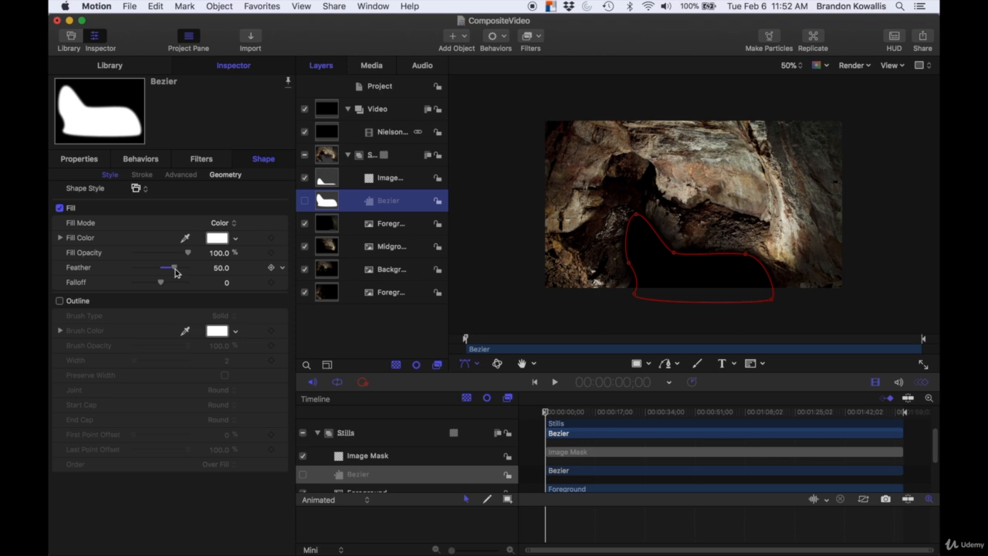
left_click_drag(175, 270, 184, 268)
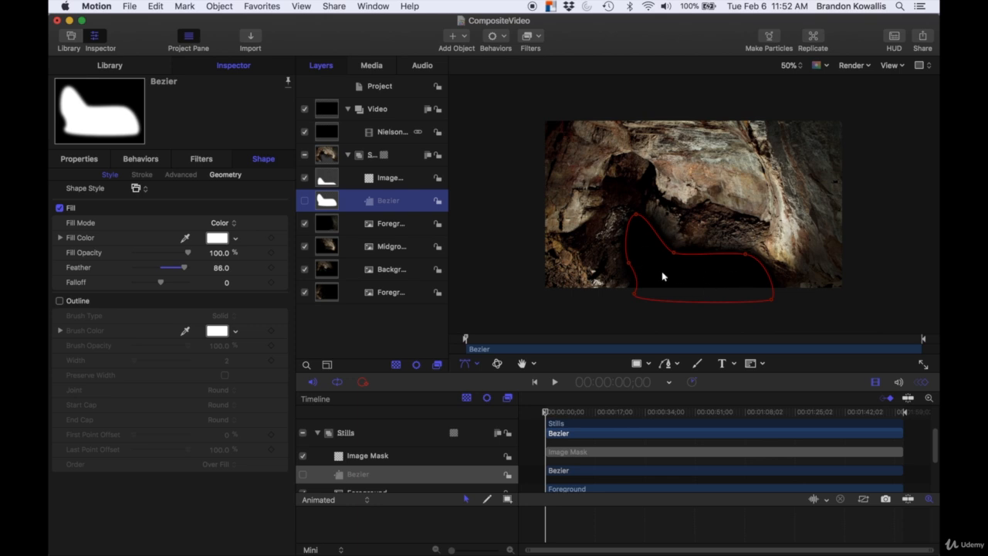
left_click(188, 254)
left_click_drag(188, 255, 161, 259)
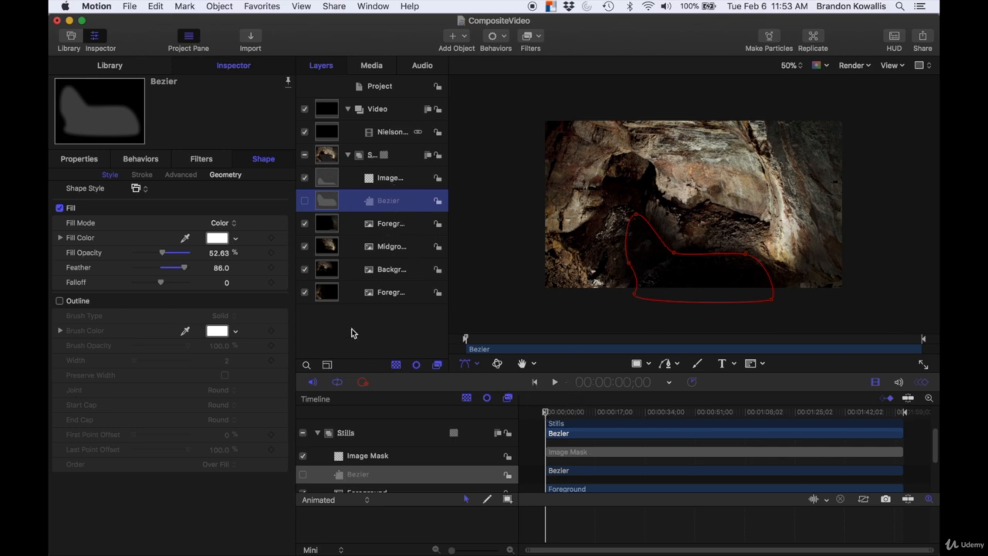
left_click(398, 323)
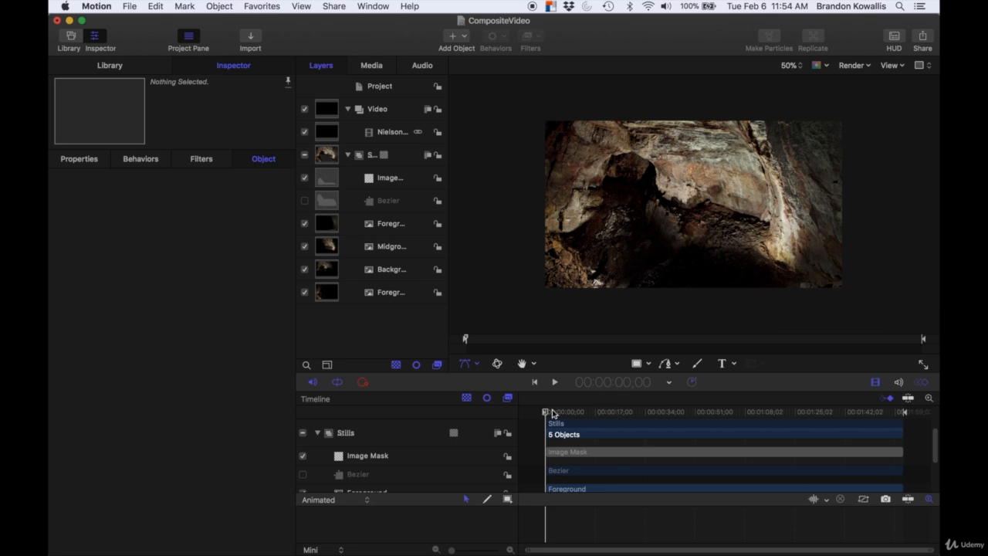
mouse_move(545, 411)
left_mouse_down()
mouse_move(872, 415)
mouse_move(547, 422)
left_mouse_up()
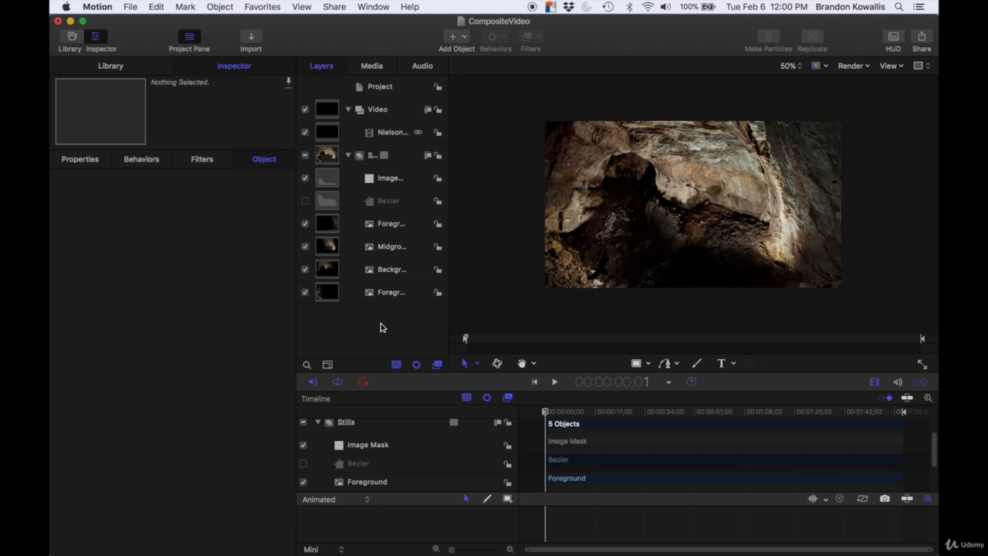
Step: Turn off the Midground, Background and ForegroundLeft still layers, leaving only the Foreground still visible over the video
left_click(305, 155)
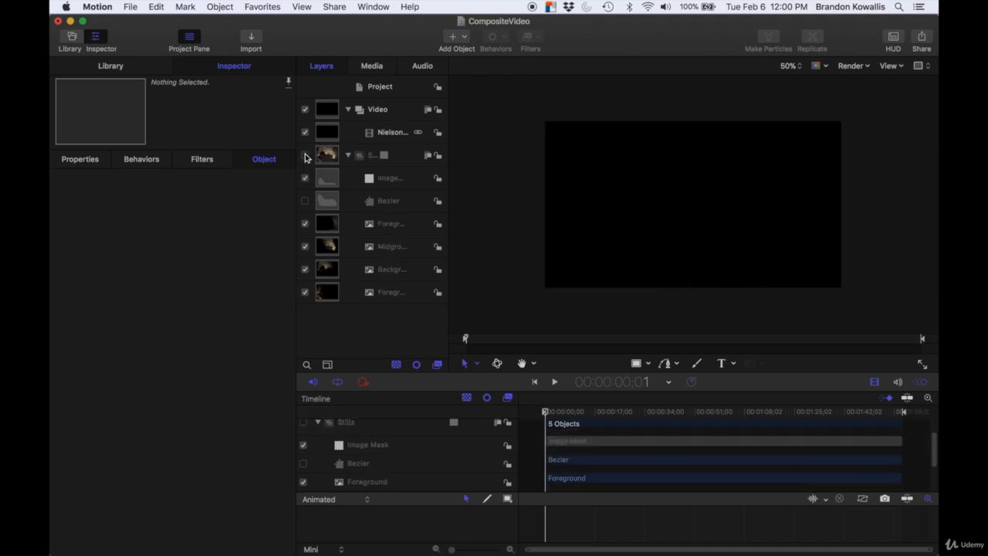
left_click(304, 223)
left_click(305, 246)
left_click(304, 268)
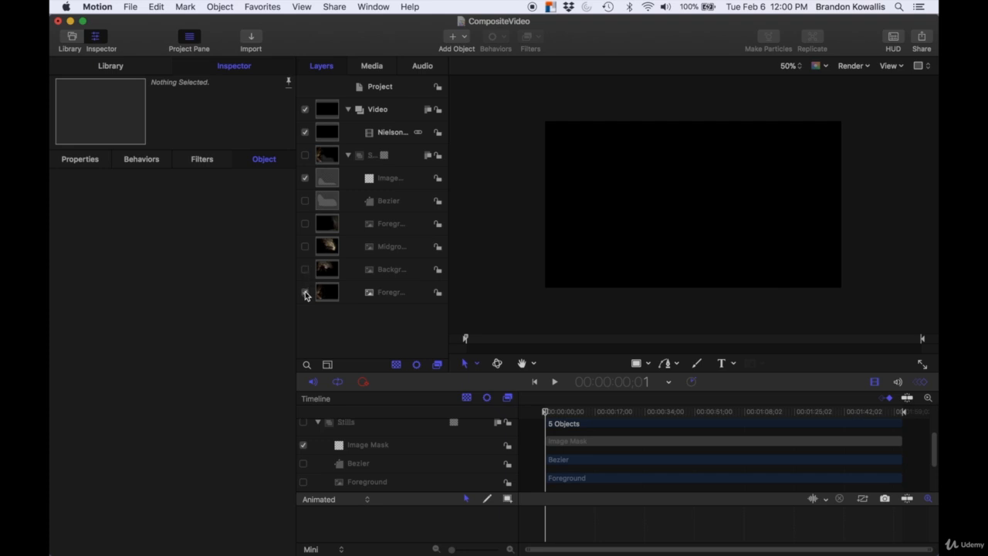
left_click(305, 292)
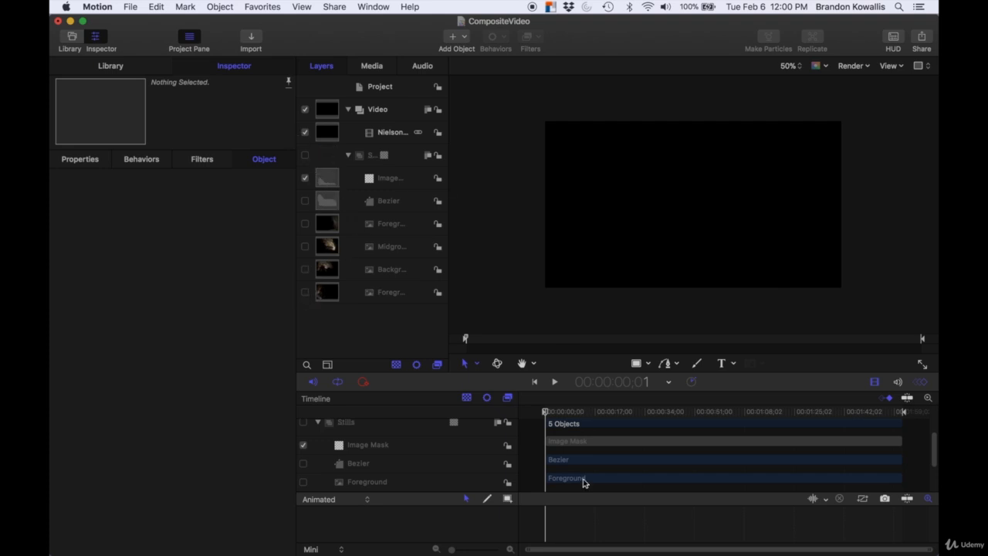
left_click_drag(547, 413, 562, 415)
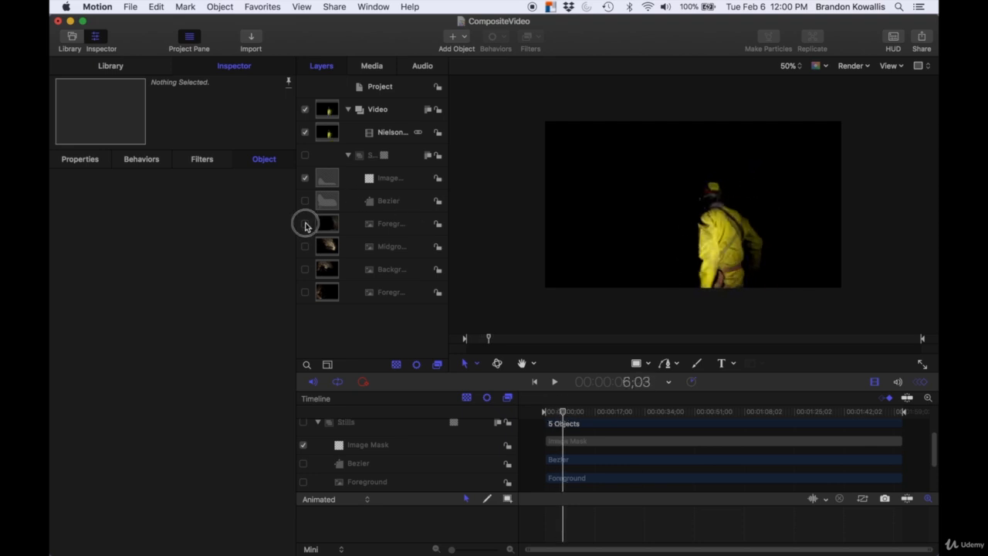
left_click(304, 223)
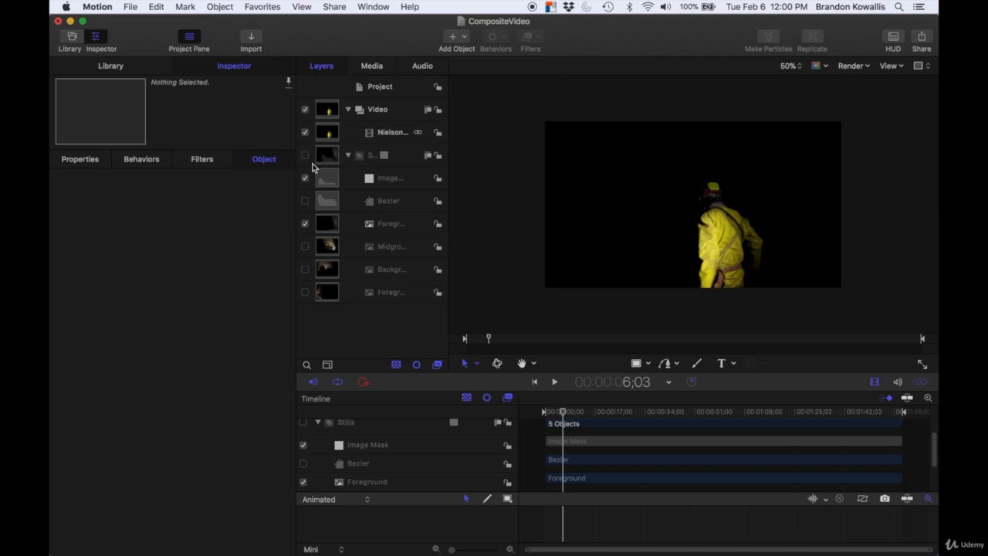
left_click(305, 155)
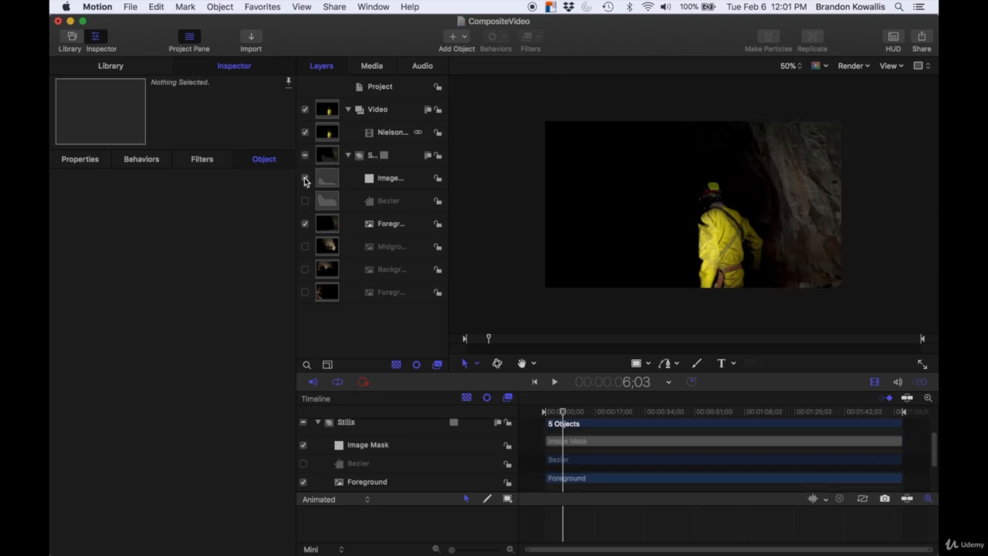
mouse_move(563, 414)
left_mouse_down()
mouse_move(554, 410)
mouse_move(565, 414)
left_mouse_up()
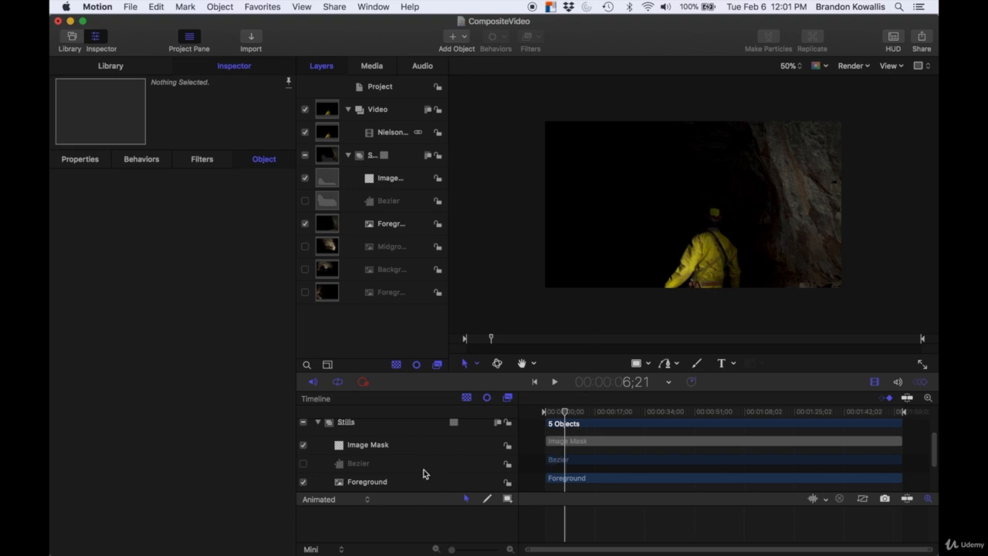
Step: Move the Foreground clip in the timeline so it starts at about 7 seconds
scroll(414, 471, "down", 2)
scroll(414, 474, "down", 1)
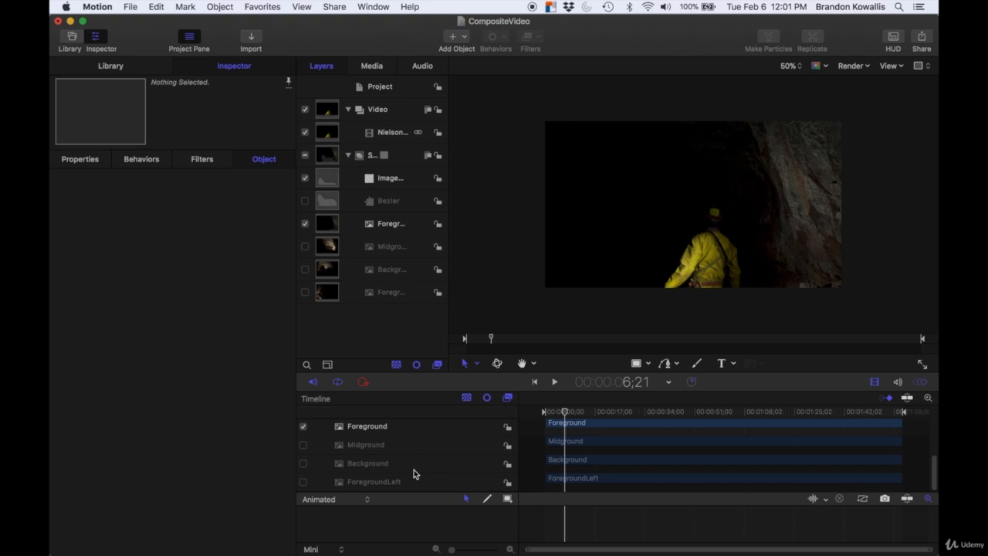
left_click(389, 223)
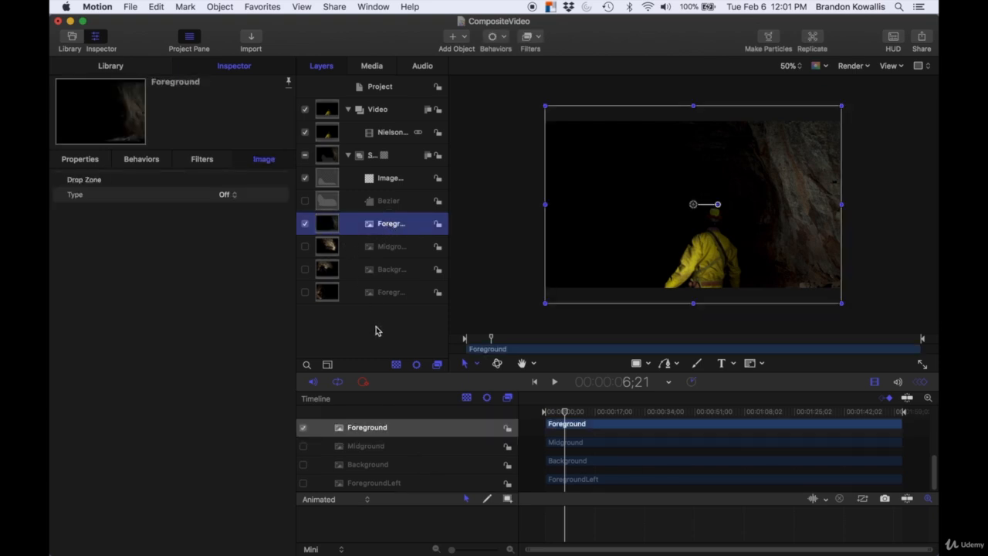
scroll(386, 465, "up", 2)
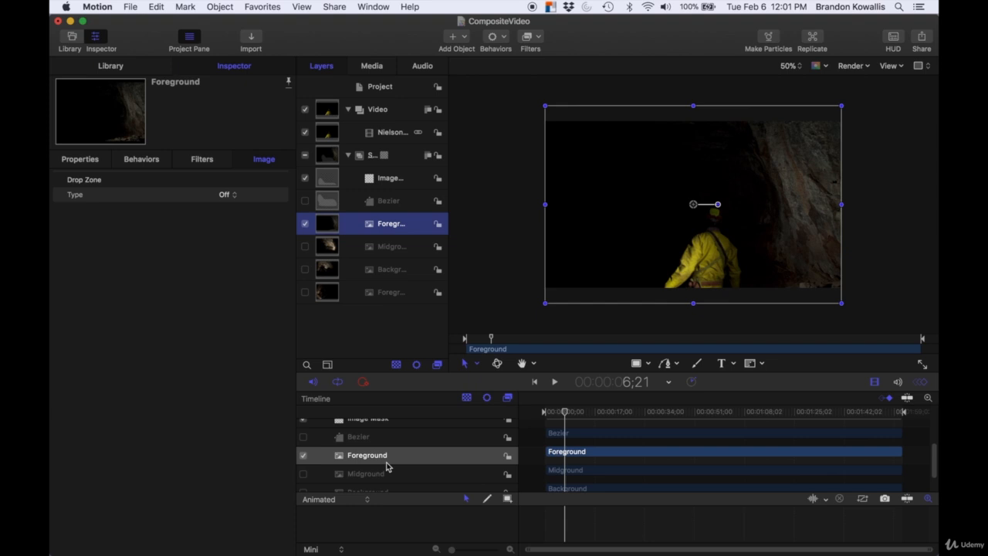
scroll(386, 465, "down", 2)
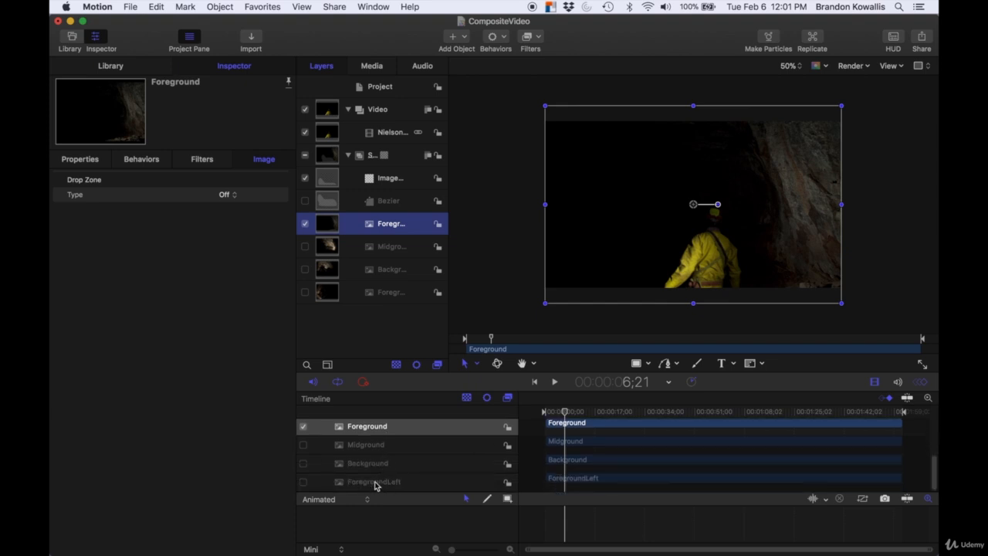
left_click(414, 432)
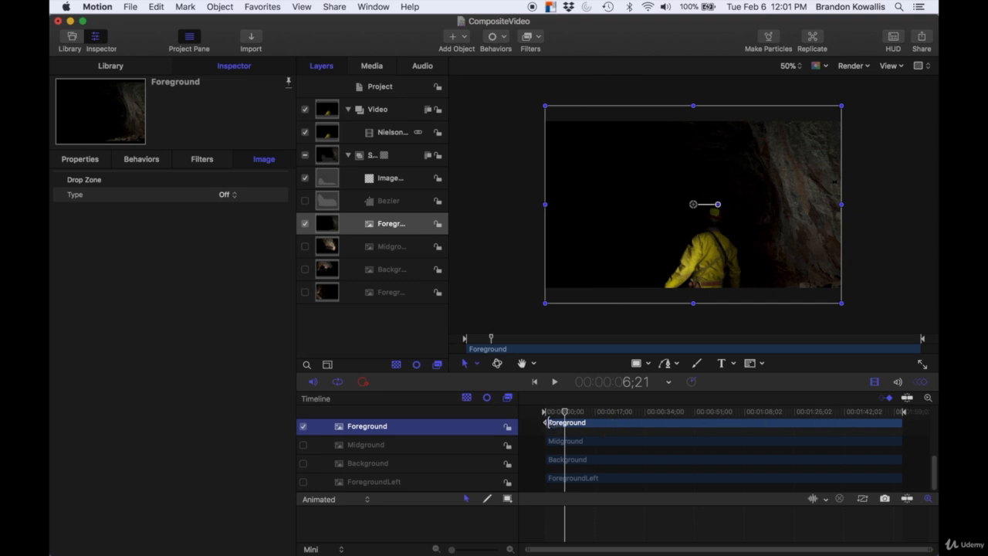
mouse_move(546, 423)
left_mouse_down()
mouse_move(572, 429)
mouse_move(564, 412)
mouse_move(545, 411)
left_mouse_up()
Step: Play and scrub the timeline to review the Foreground layer's entrance
left_click(553, 382)
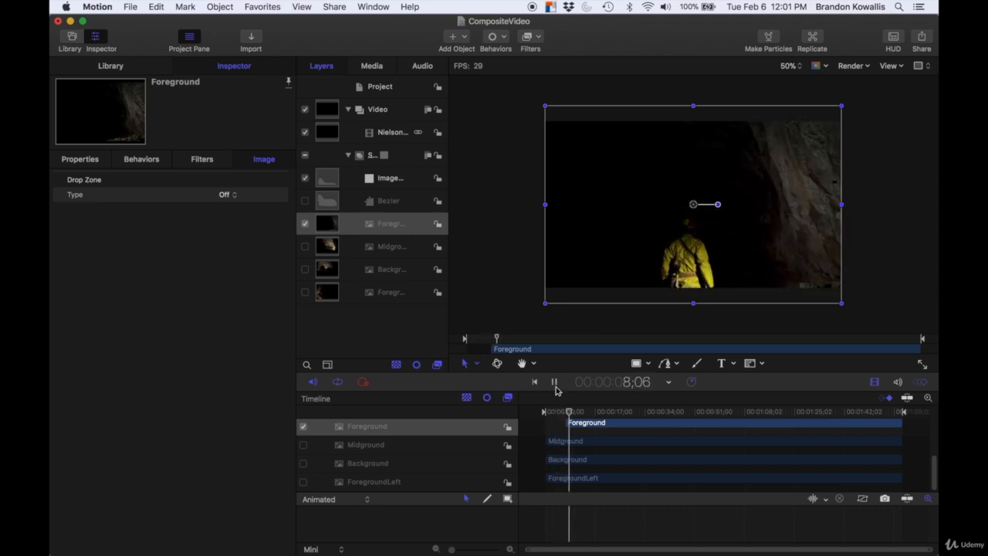
left_click(554, 382)
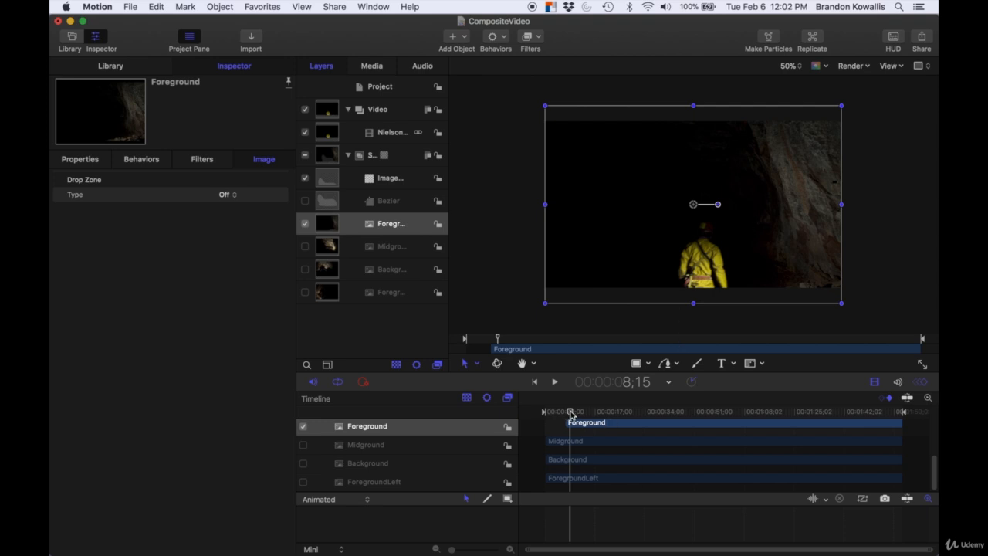
left_click_drag(570, 413, 563, 412)
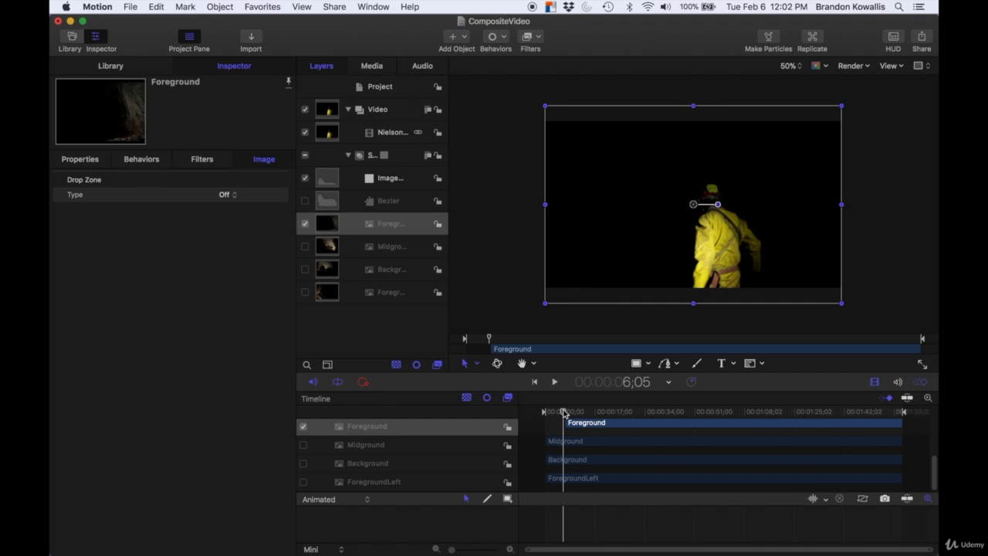
mouse_move(564, 414)
left_mouse_down()
mouse_move(555, 412)
mouse_move(568, 413)
left_mouse_up()
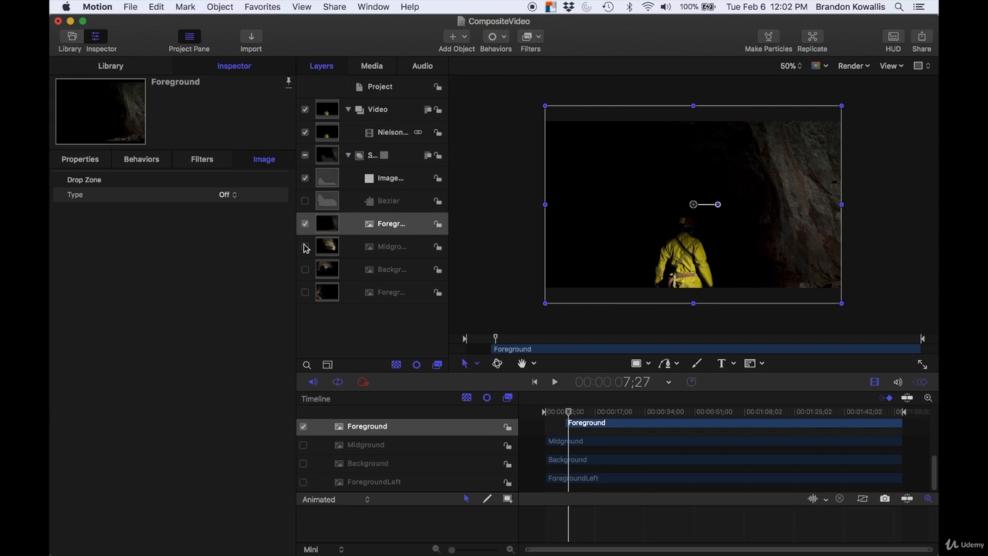
Step: Toggle the Midground and ForegroundLeft layers to compare them, leaving Midground visible
left_click(304, 246)
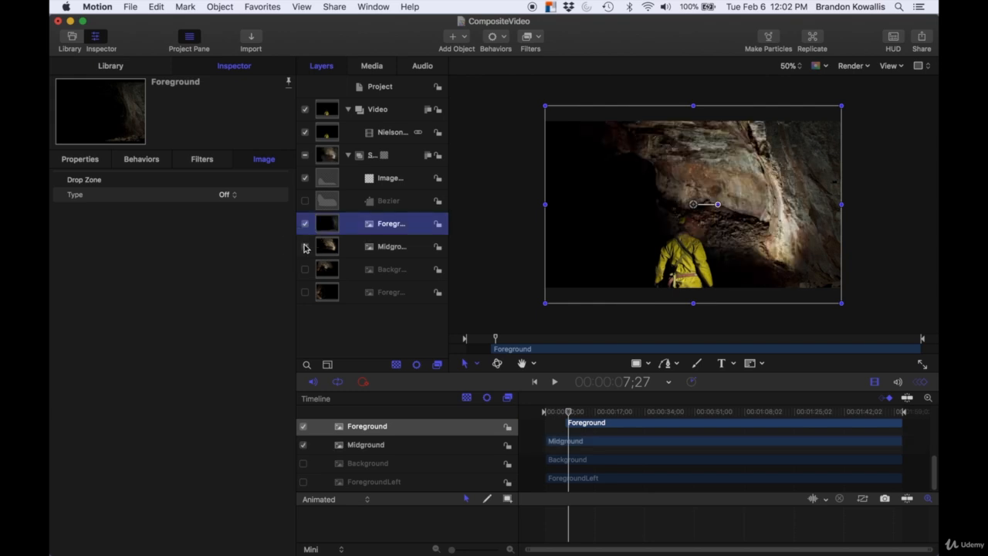
left_click(304, 246)
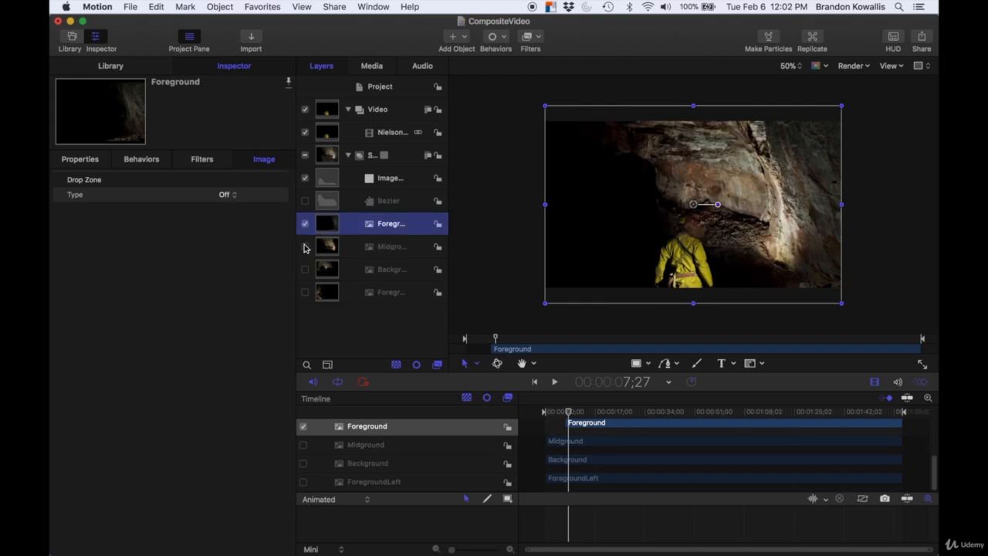
left_click(304, 292)
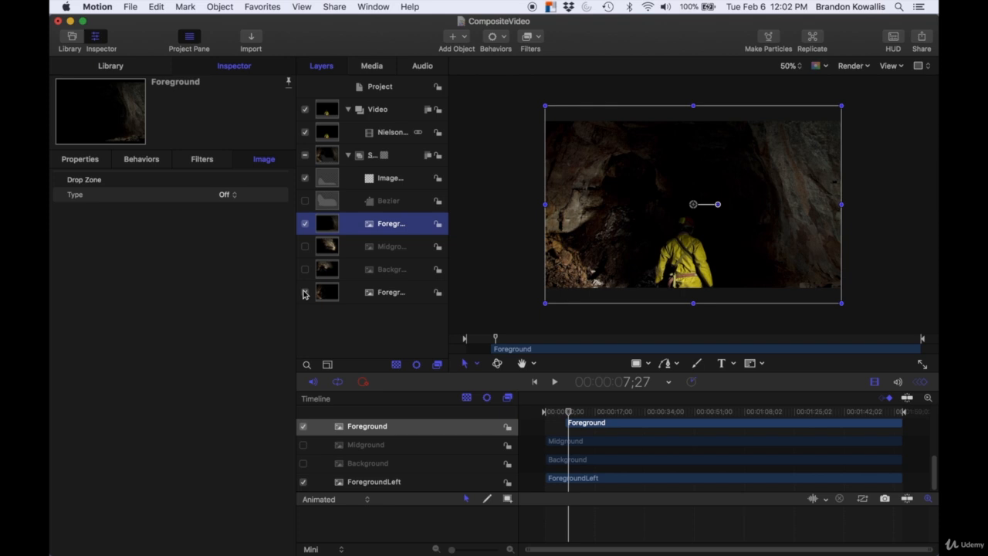
left_click(304, 291)
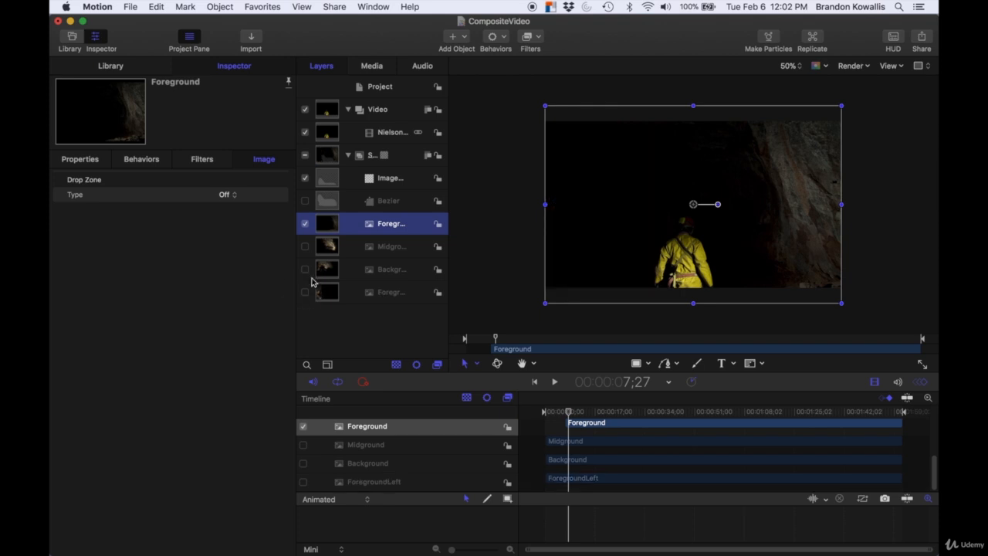
left_click(304, 246)
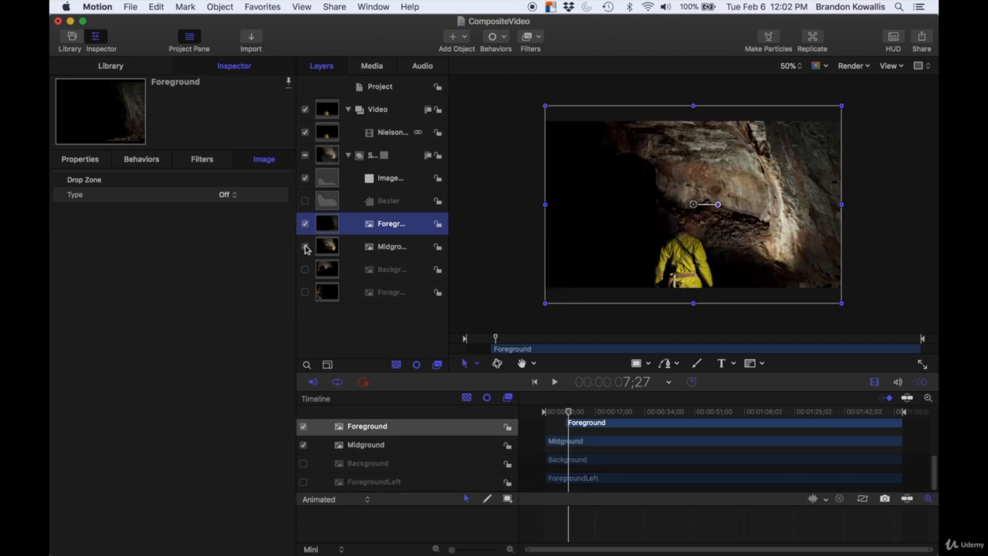
Step: Move the Midground clip in the timeline to start at about 44 seconds
left_click_drag(569, 412, 676, 415)
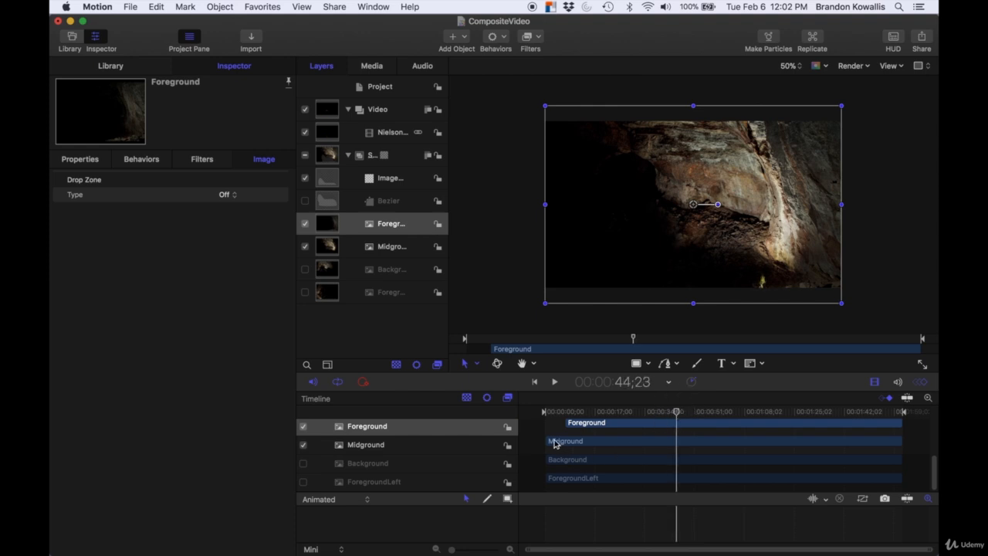
left_click(441, 447)
left_click_drag(547, 441, 699, 412)
Step: Move the Background clip to start at about 52 seconds and turn its layer visibility on
left_click(430, 463)
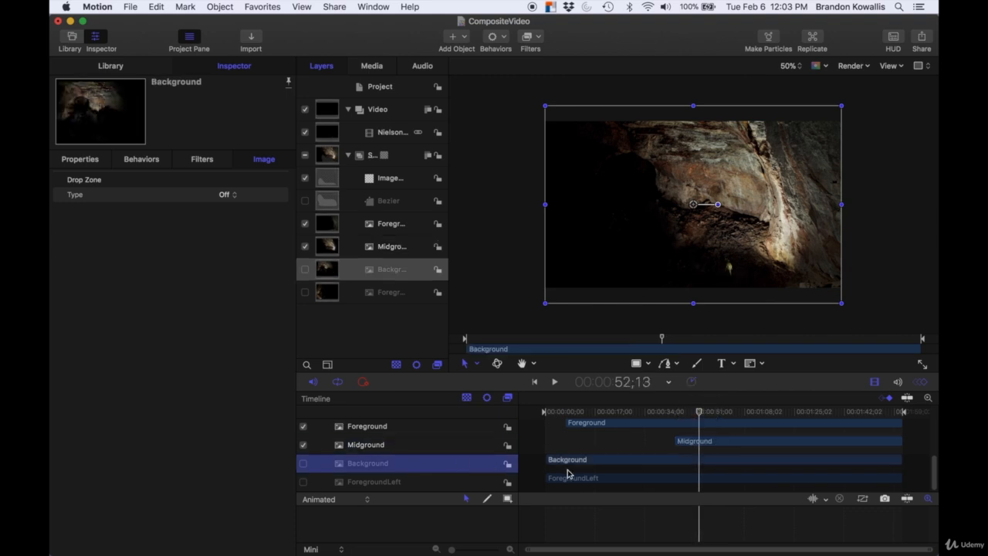
left_click_drag(547, 461, 700, 471)
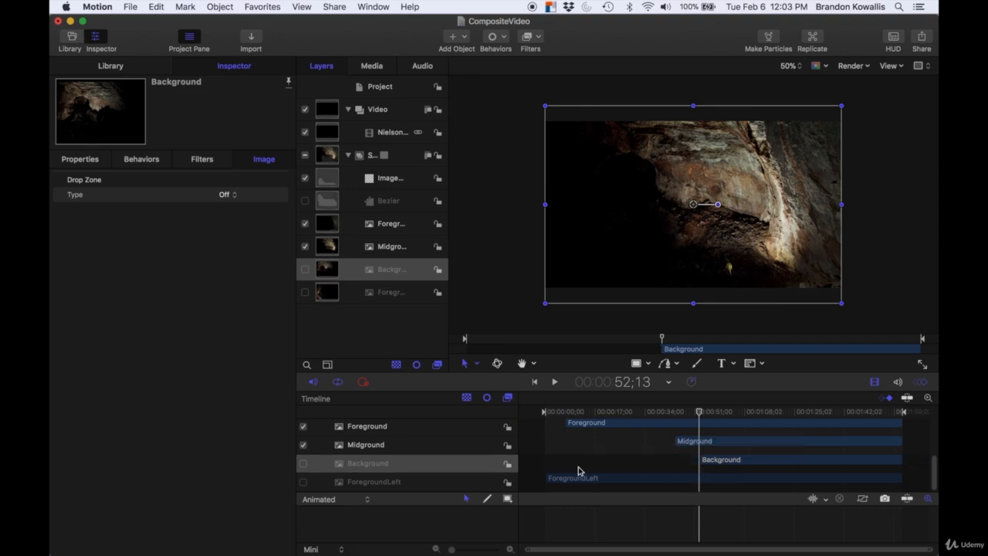
left_click(305, 270)
Step: Move the ForegroundLeft clip in the timeline to start at about 1:02
left_click_drag(698, 414, 730, 413)
left_click(433, 482)
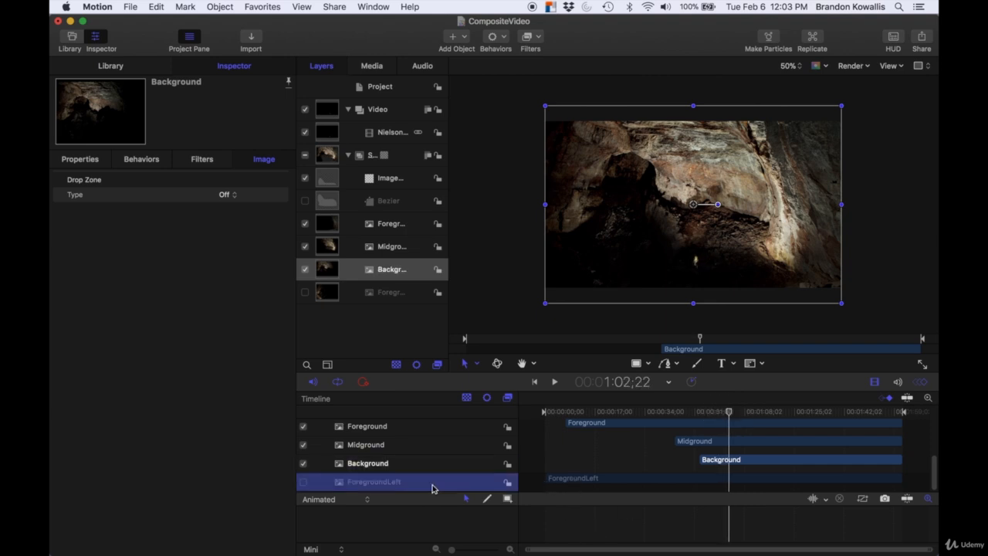
left_click_drag(547, 478, 730, 486)
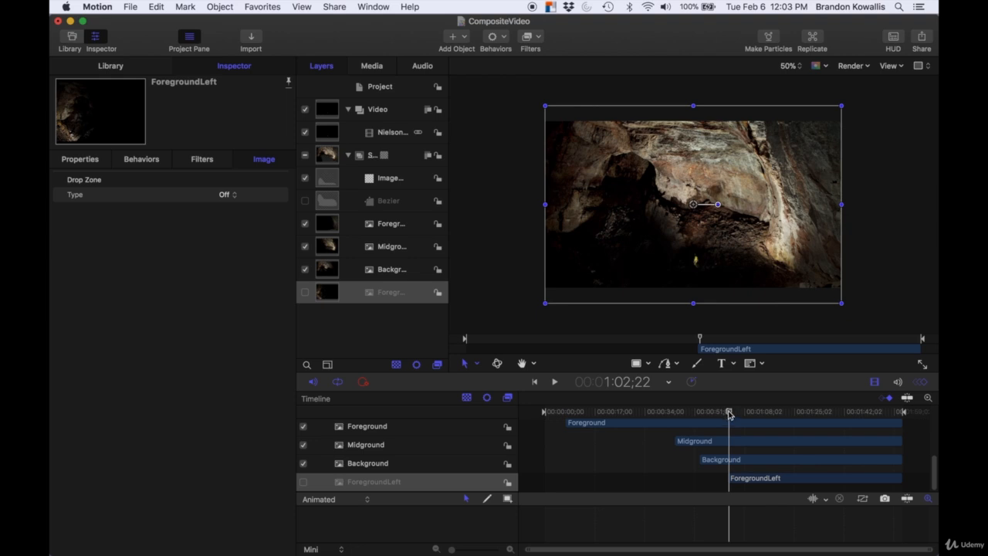
Step: Deselect everything, play the sequence from about 42 seconds, and turn on the ForegroundLeft layer
left_click_drag(729, 413, 671, 413)
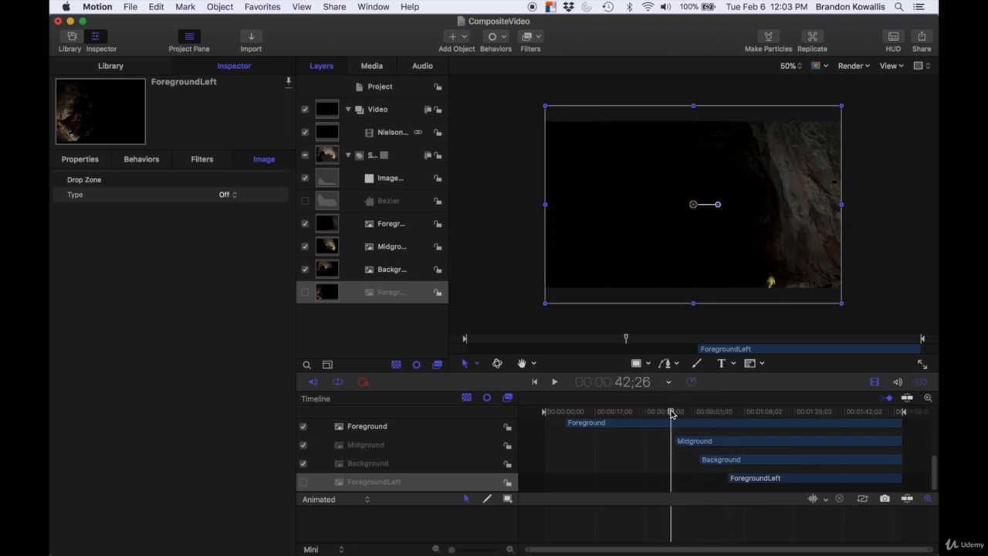
key("space")
key("super+shift+a")
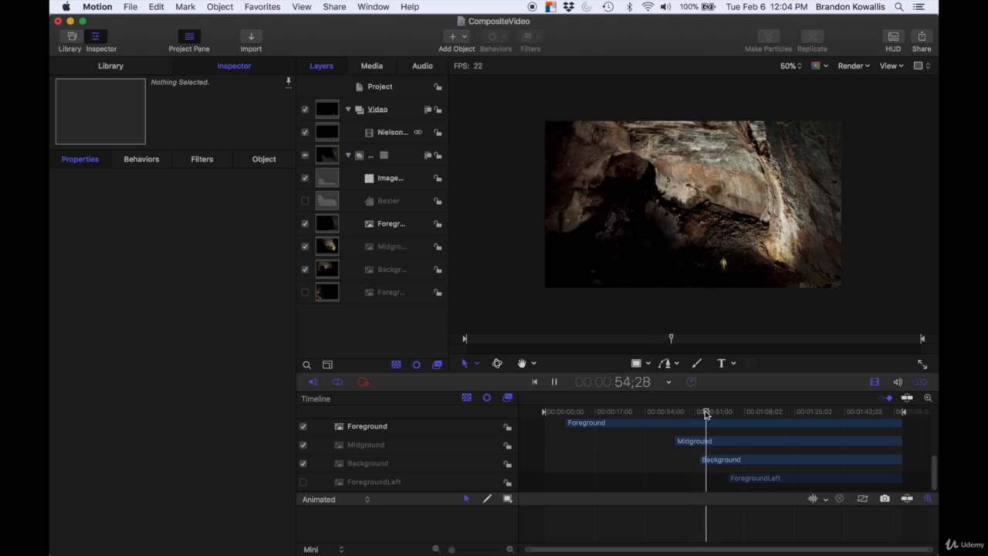
mouse_move(705, 414)
left_mouse_down()
mouse_move(731, 410)
mouse_move(723, 412)
left_mouse_up()
key("space")
left_click(305, 291)
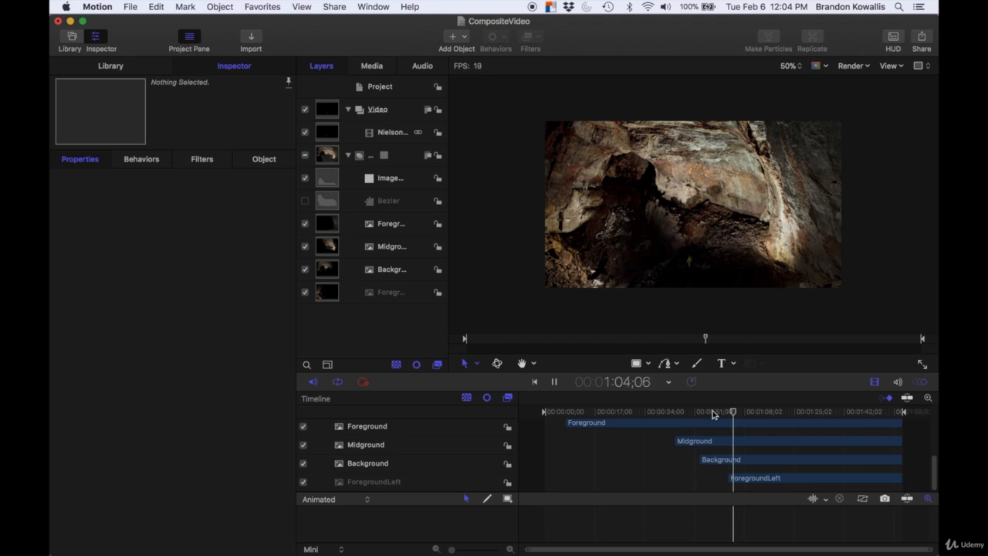
key("space")
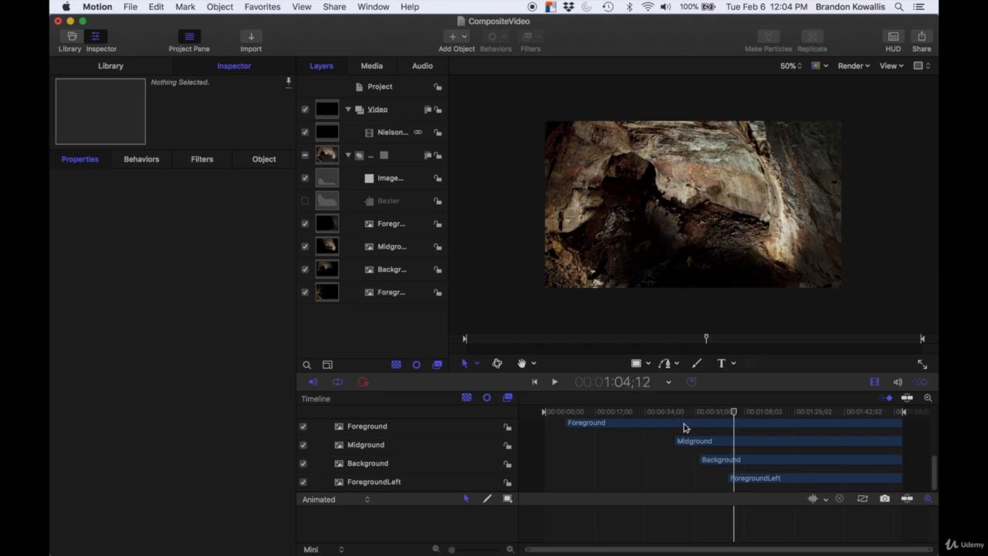
Step: Nudge the Background clip slightly earlier so it starts at about 51 seconds
mouse_move(699, 459)
left_mouse_down()
mouse_move(679, 461)
mouse_move(700, 460)
left_mouse_up()
left_click_drag(702, 463, 697, 461)
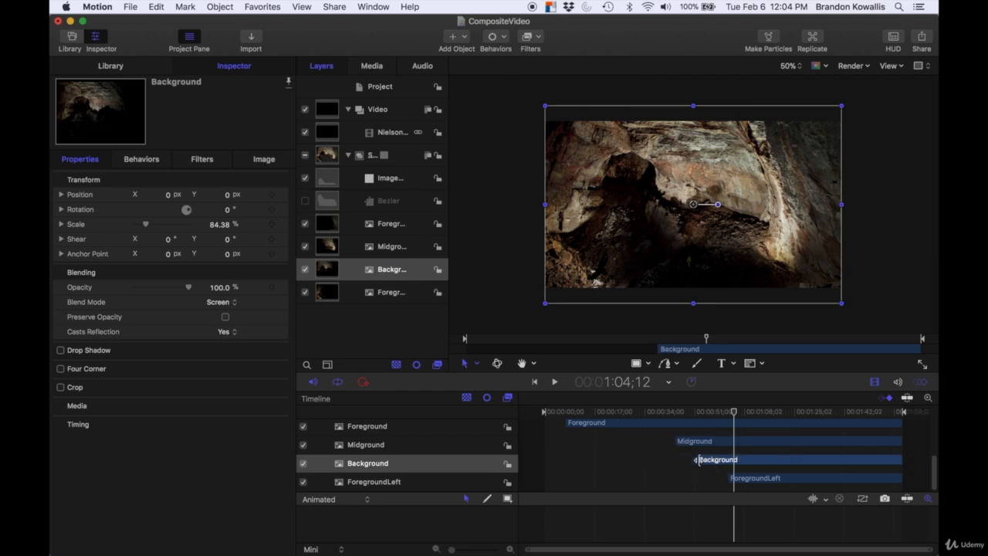
Step: Select the Foreground layer and add a Fade In/Fade Out behavior to it
left_click_drag(733, 411, 660, 414)
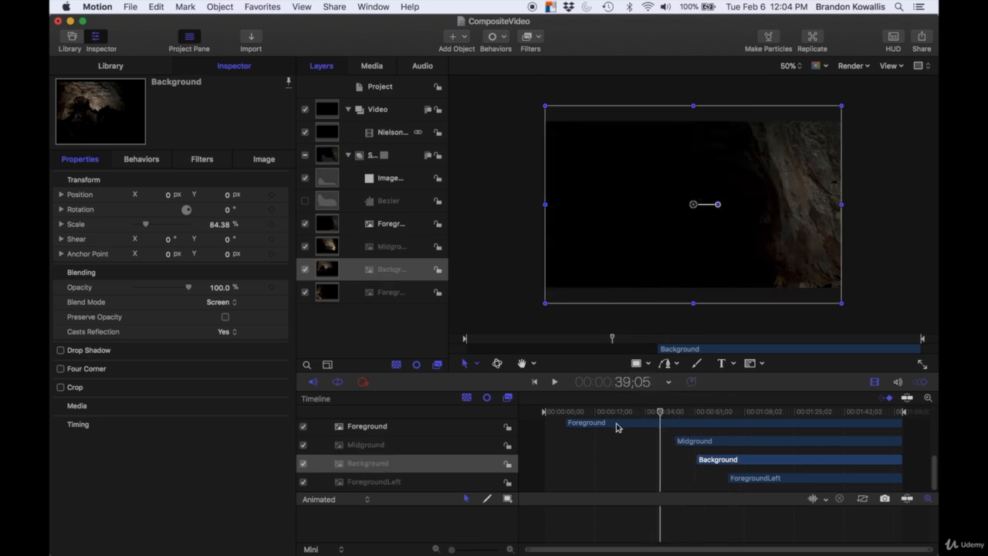
left_click(388, 461)
left_click(378, 448)
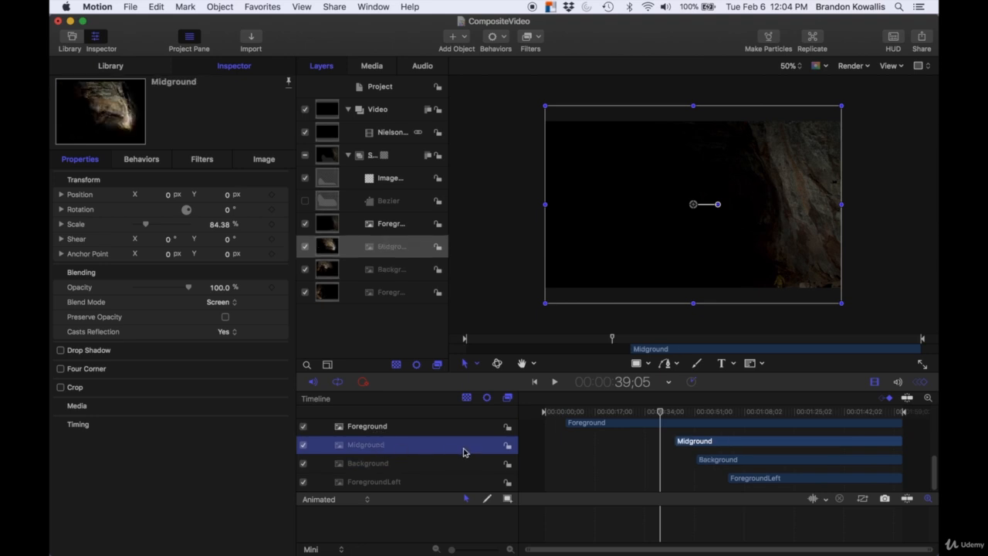
left_click(411, 429)
scroll(409, 438, "up", 1)
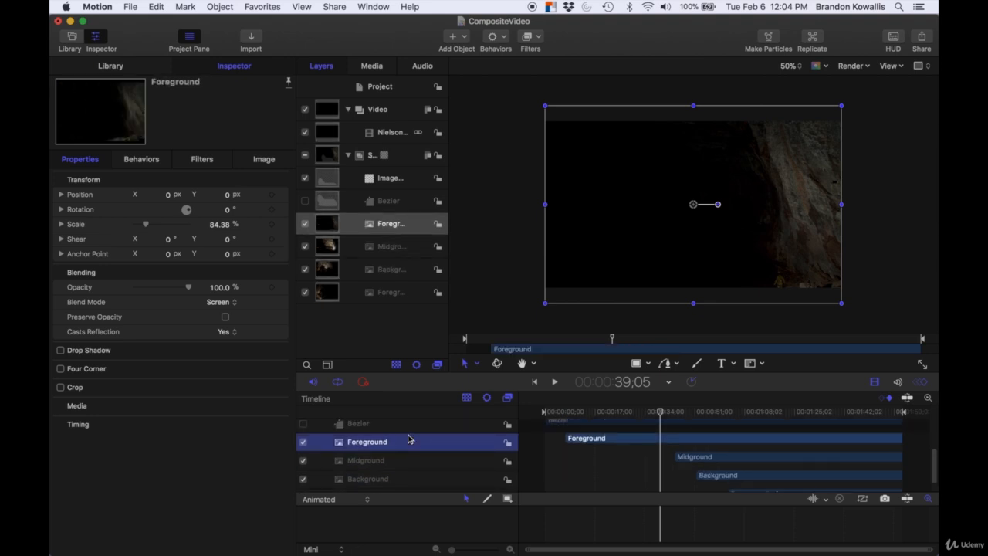
left_click(607, 439)
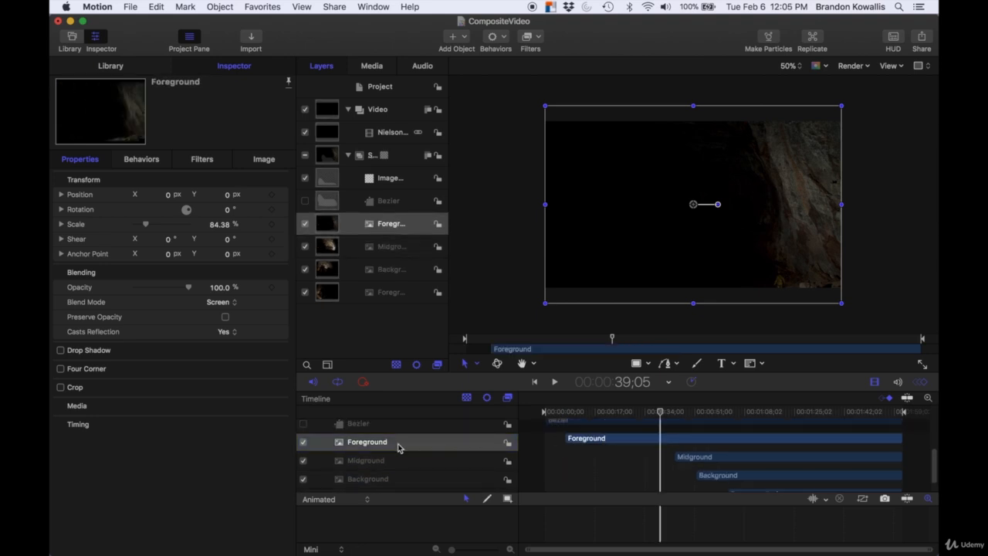
left_click(348, 441)
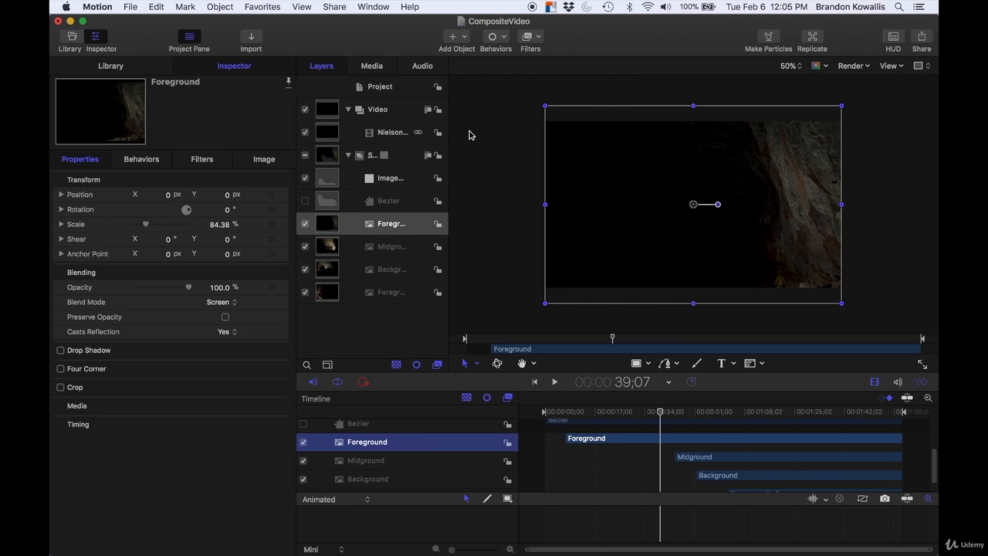
left_click(498, 38)
mouse_move(509, 67)
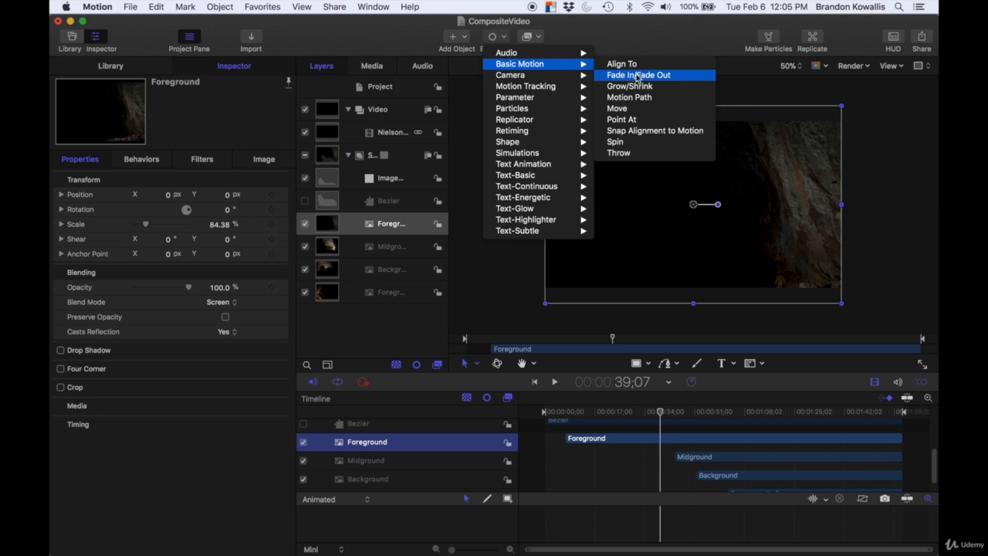
left_click(638, 76)
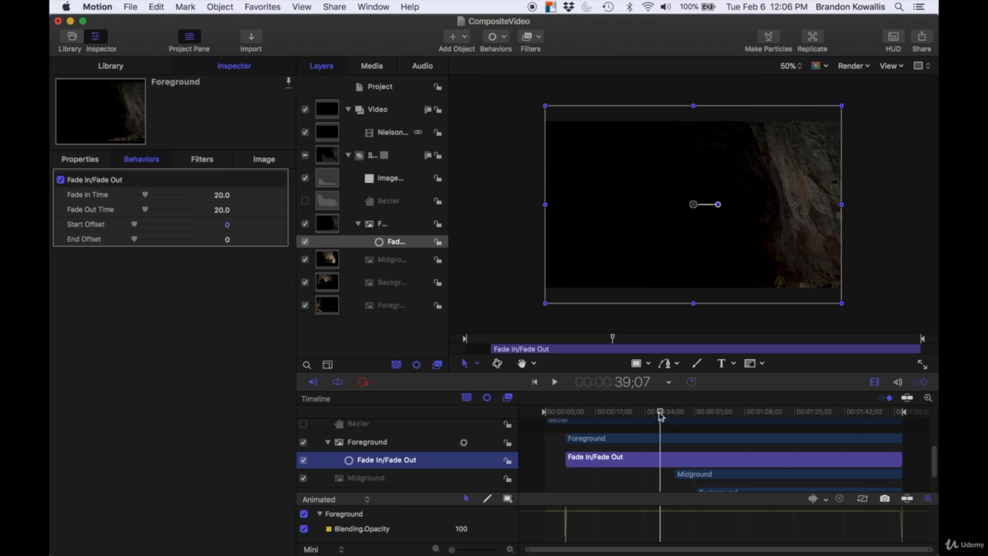
Step: Preview the Foreground fade from the start, setting its Fade In Time to 41 and Fade Out Time to 39
left_click_drag(660, 411, 558, 413)
key("space")
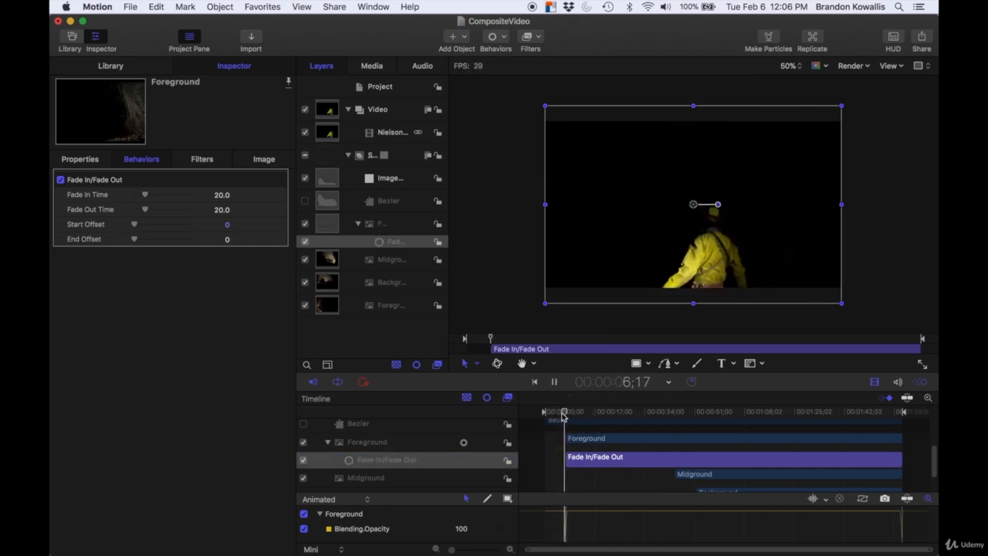
key("space")
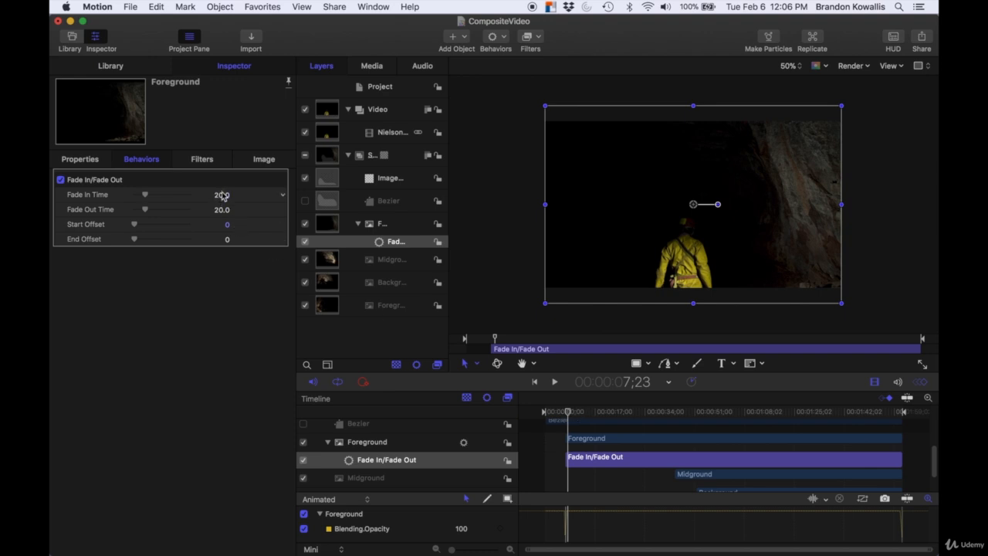
left_click_drag(145, 194, 154, 214)
left_click(566, 412)
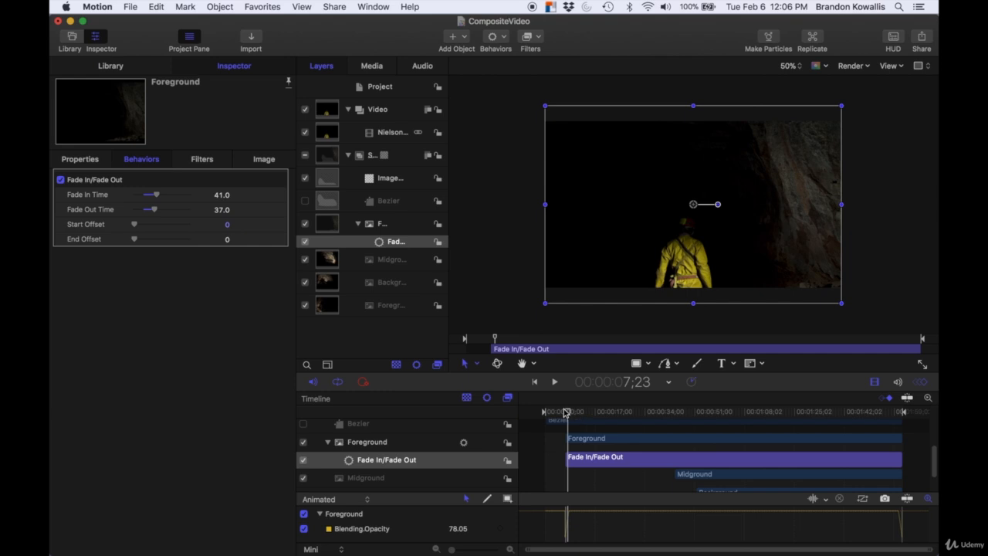
key("space")
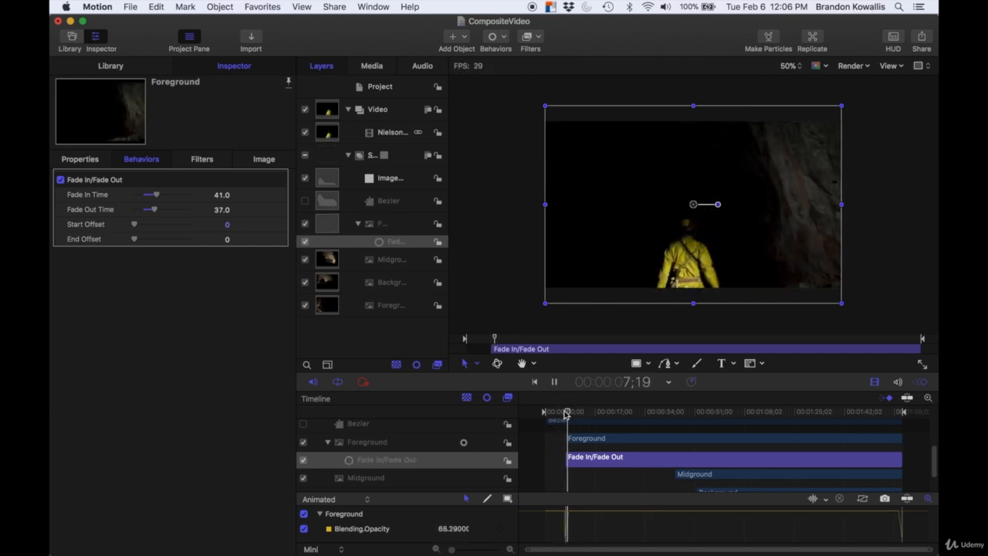
key("space")
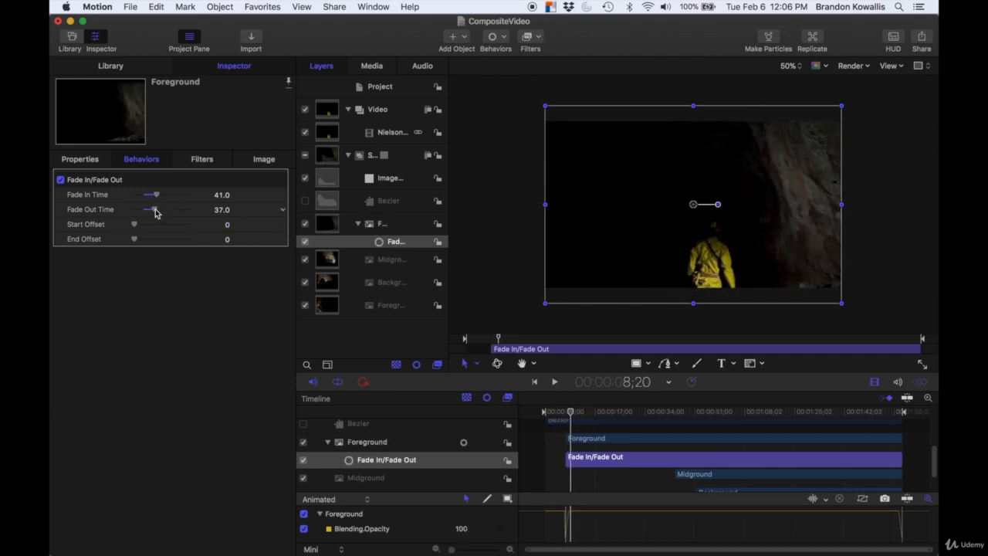
left_click_drag(154, 211, 156, 210)
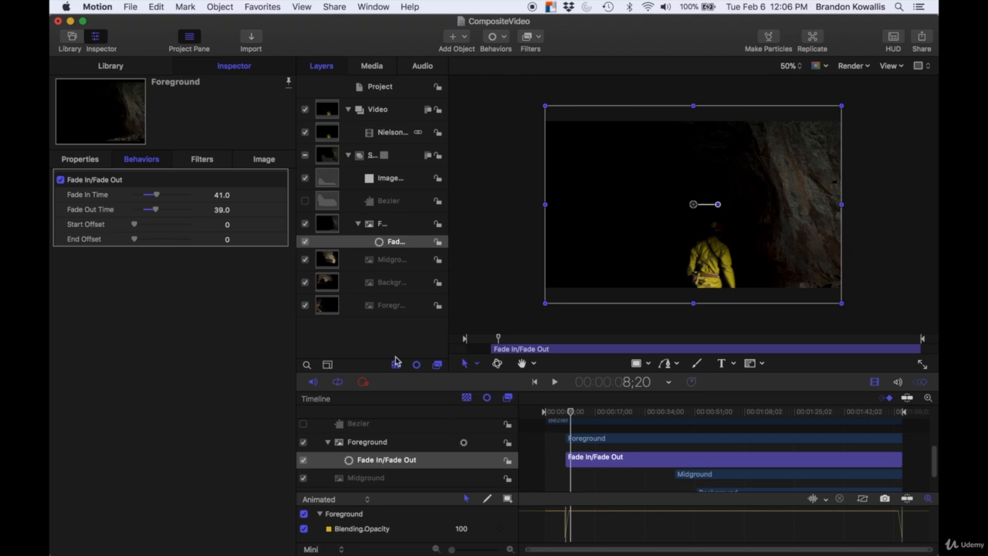
Step: Add a Fade In/Fade Out behavior to the Midground layer with Fade In Time 34 and Fade Out Time 37
left_click(391, 262)
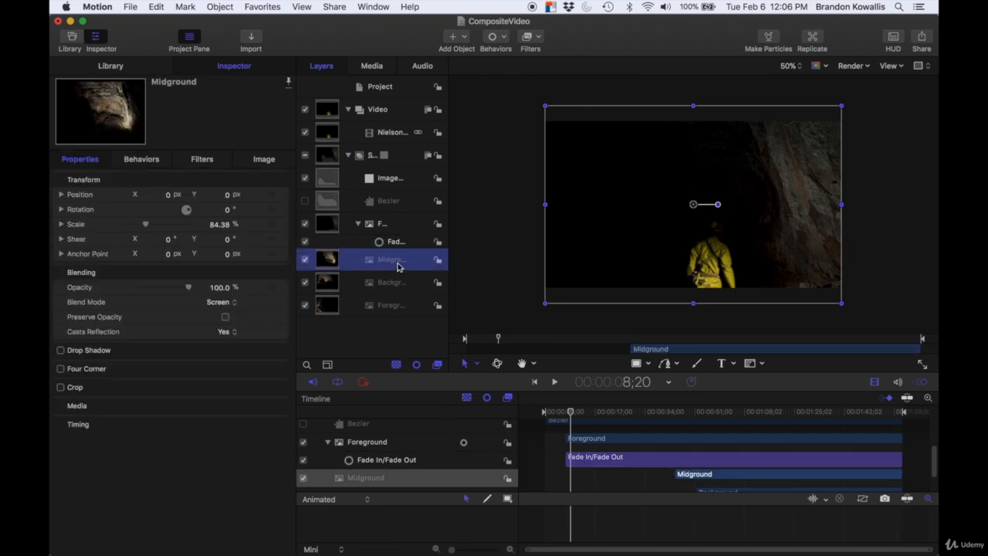
left_click(508, 39)
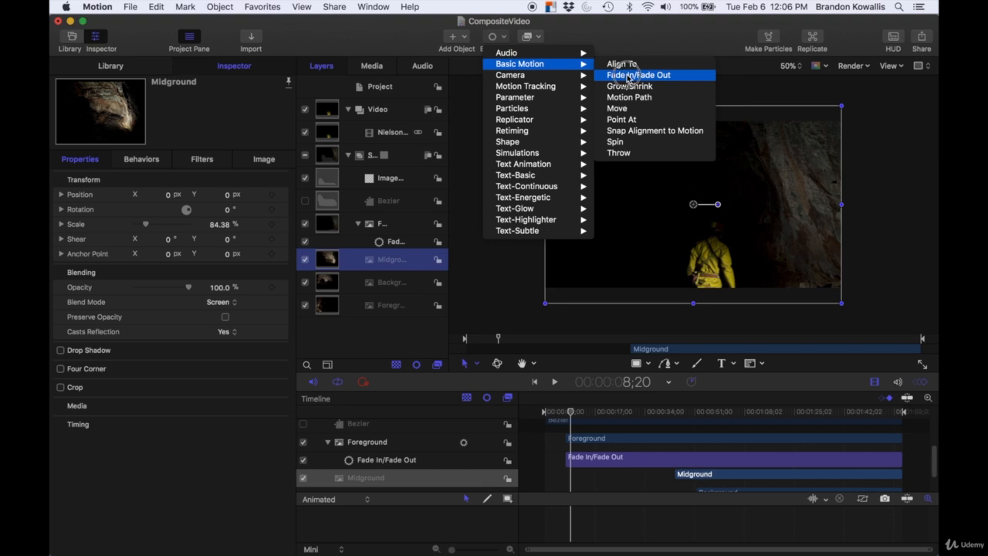
left_click(627, 75)
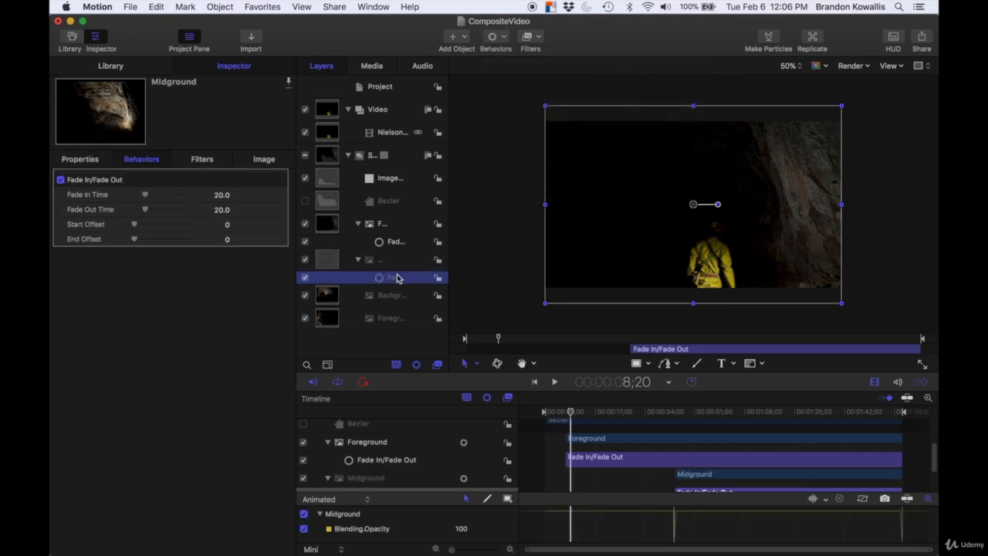
left_click_drag(147, 196, 156, 214)
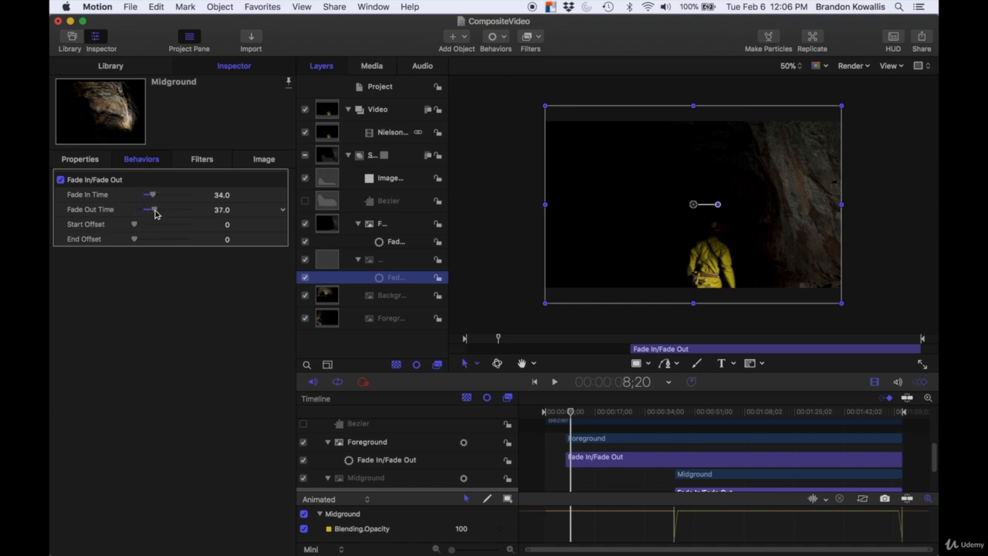
Step: Add a Fade In/Fade Out behavior to the Background layer with Fade In Time 30 and Fade Out Time 41
left_click(404, 298)
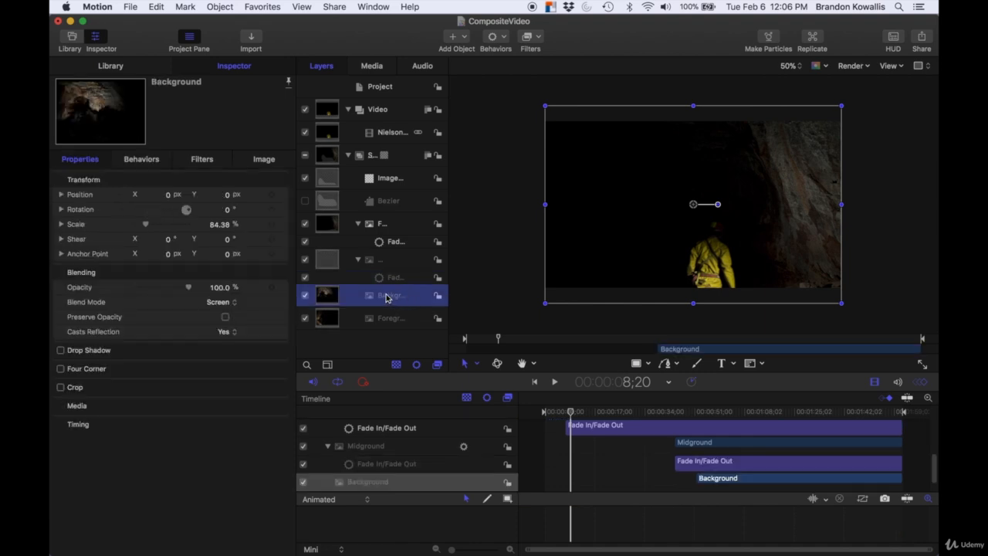
left_click(508, 37)
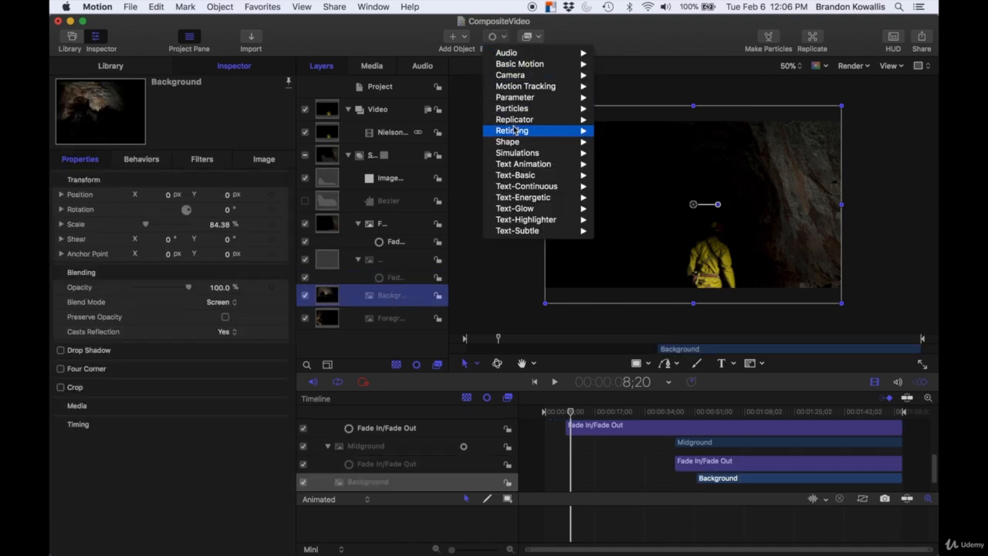
mouse_move(515, 68)
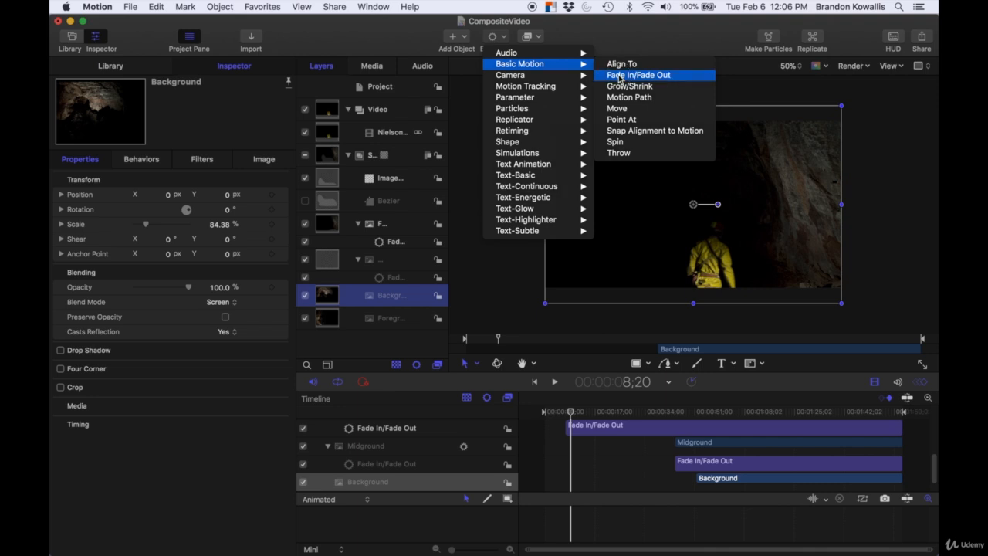
left_click(620, 75)
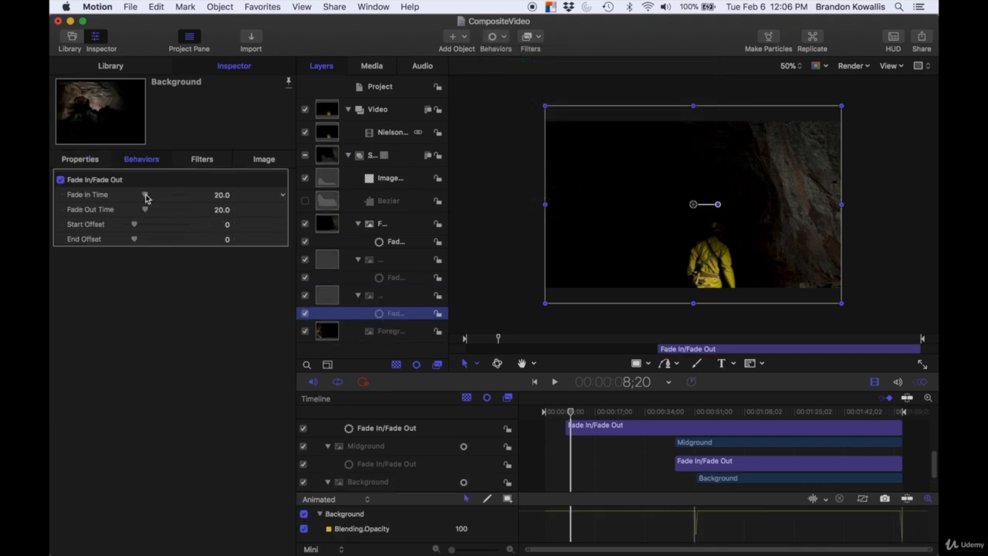
left_click_drag(146, 196, 157, 210)
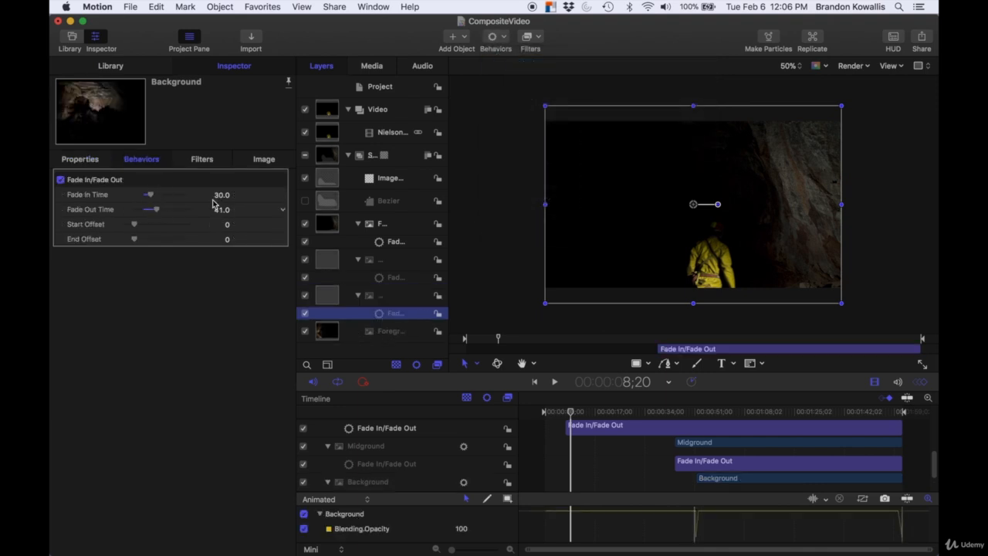
Step: Add a Fade In/Fade Out behavior to the ForegroundLeft layer, keeping its default fade times
left_click(384, 332)
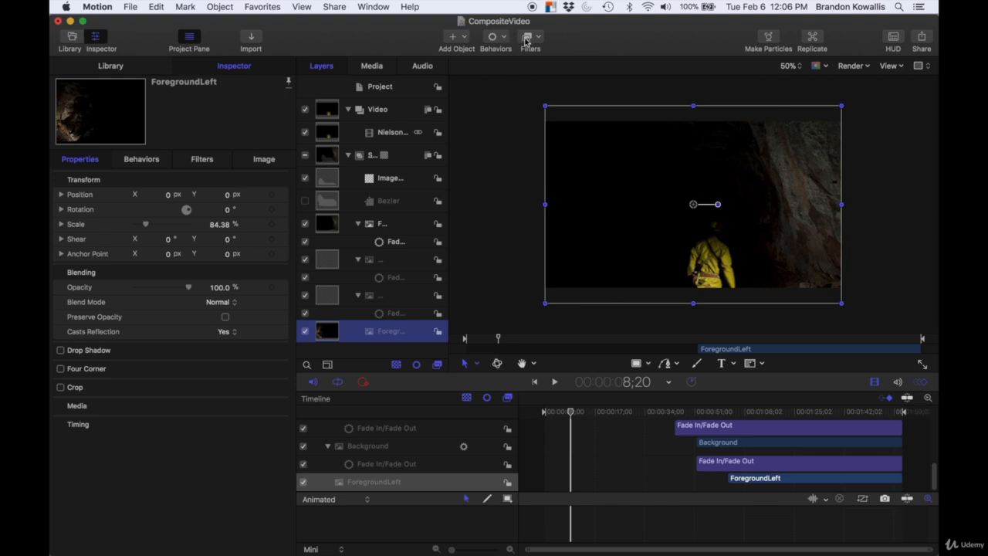
left_click(503, 38)
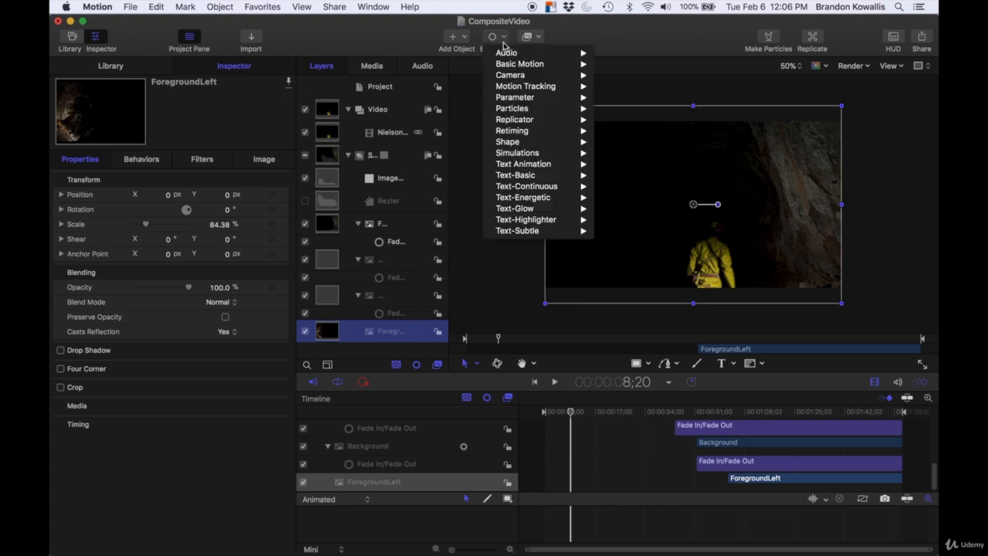
mouse_move(519, 64)
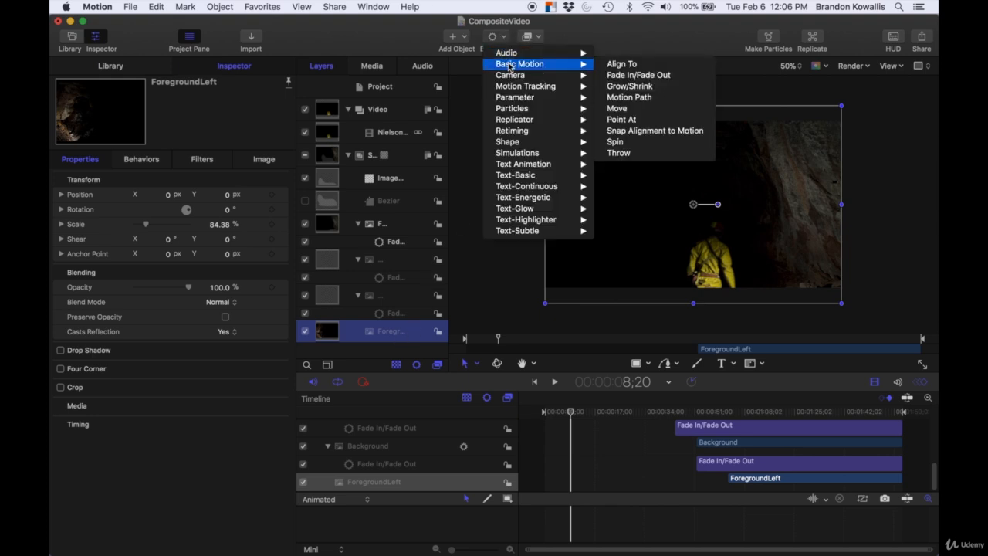
left_click(633, 75)
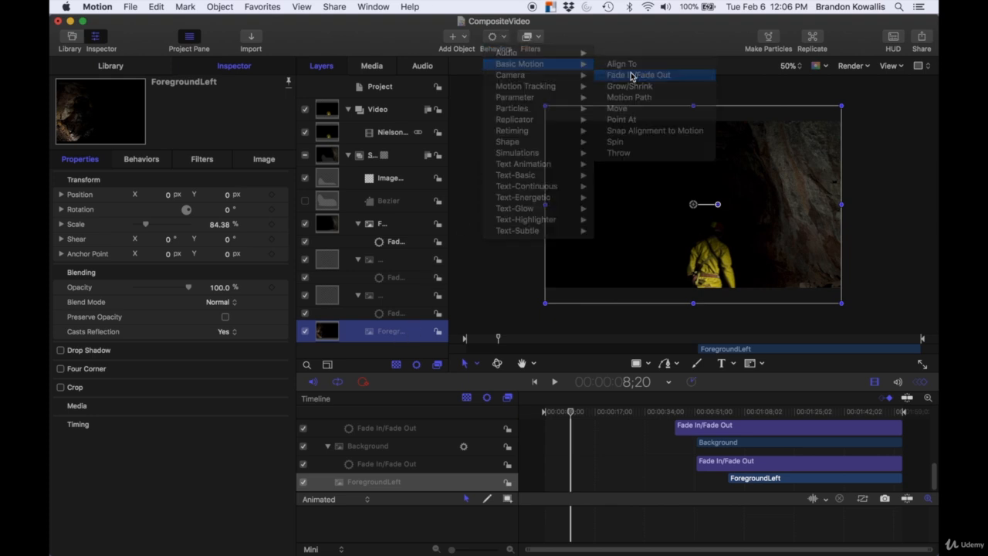
Step: Play the composite from about 42 seconds to review the ForegroundLeft and Background fades
left_click(669, 413)
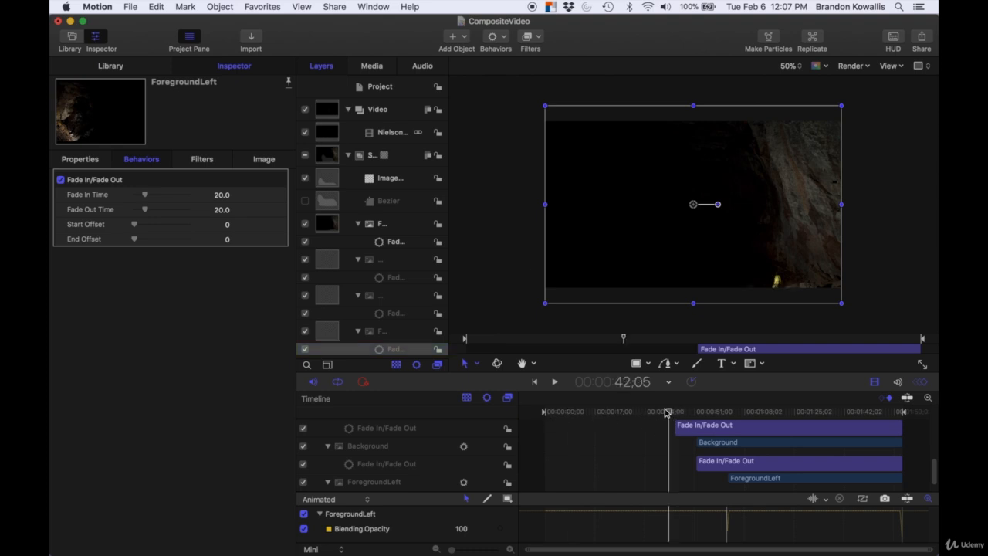
left_click_drag(669, 414, 671, 417)
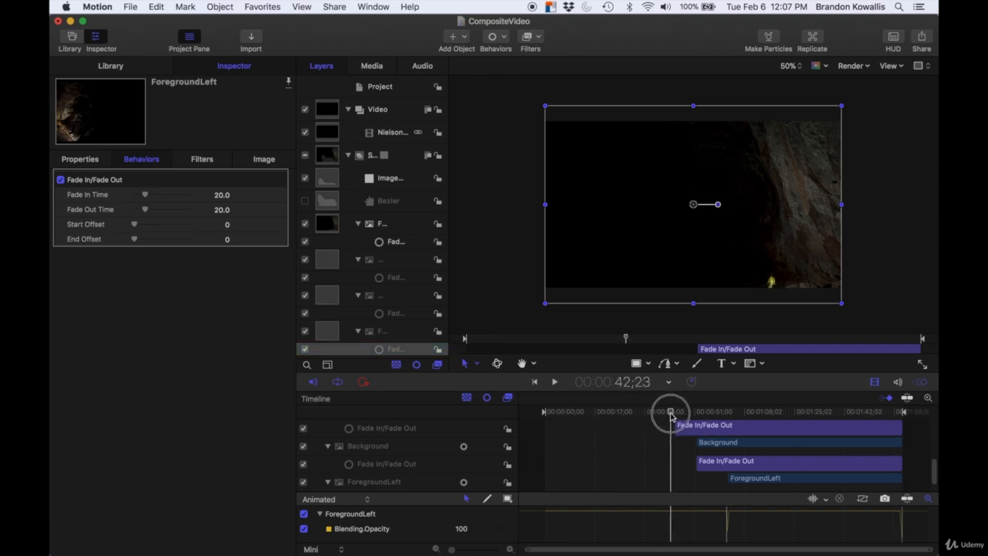
key("space")
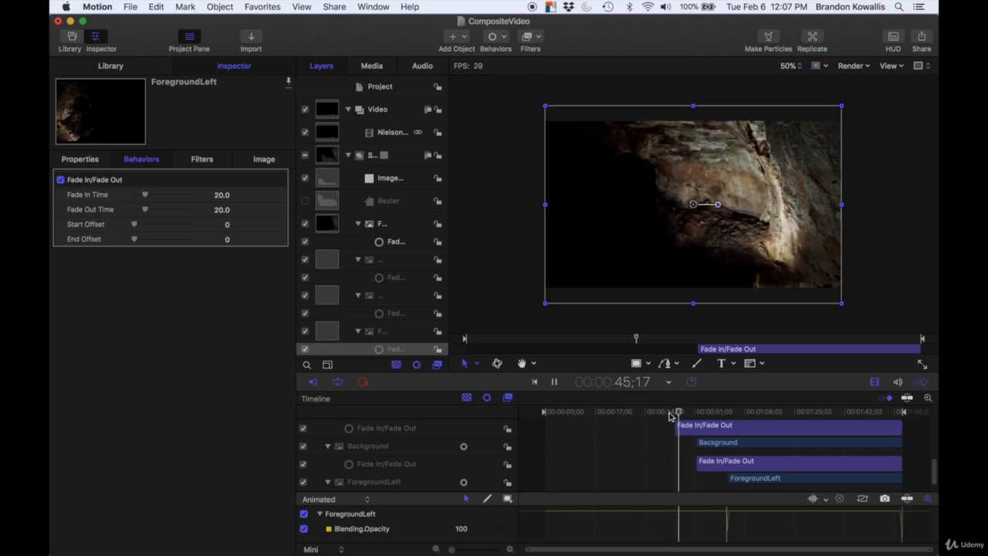
key("space")
scroll(607, 435, "up", 3)
scroll(606, 435, "down", 3)
scroll(606, 435, "up", 2)
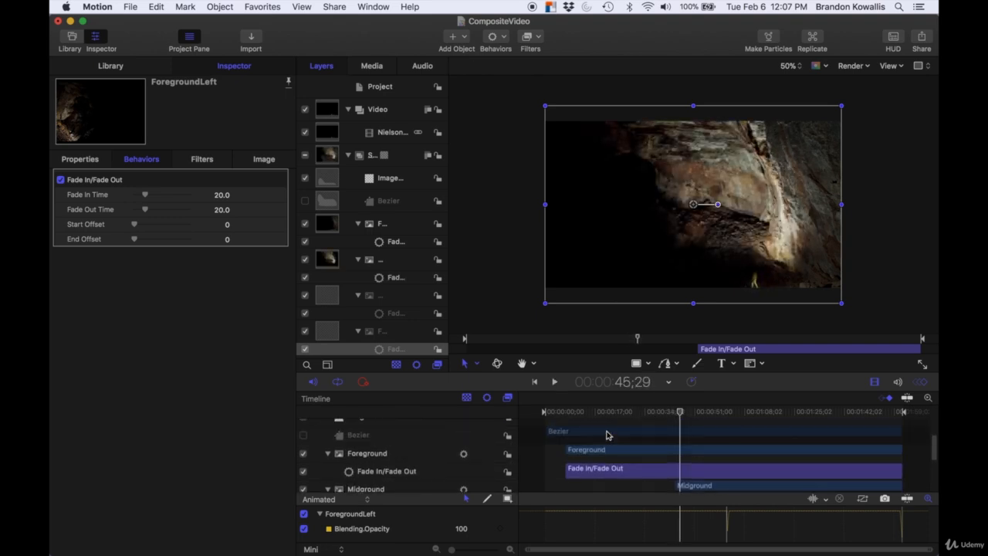
Step: Play the composite from the start and around 44 seconds and 1:02 to review all the layer fades
left_click(565, 411)
left_click_drag(566, 411, 559, 411)
key("space")
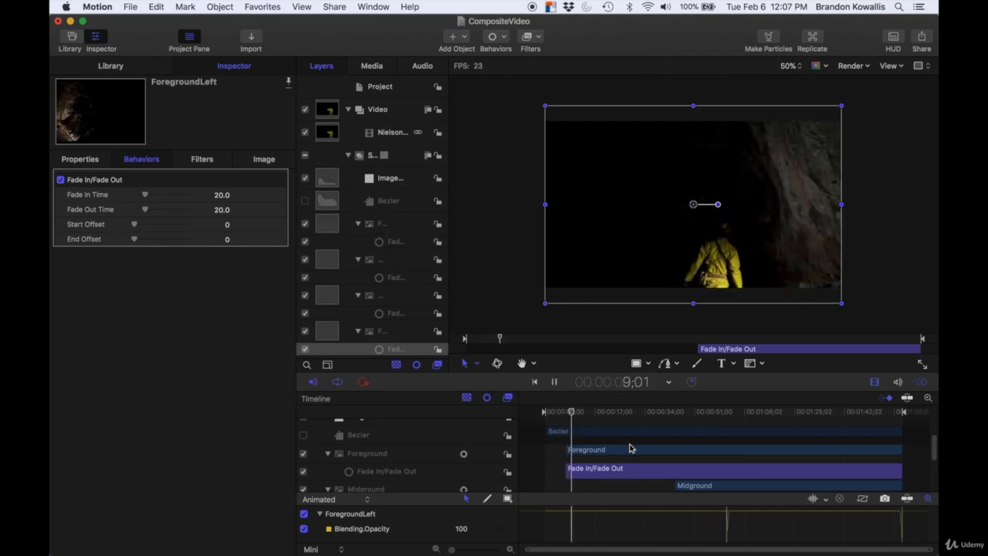
scroll(628, 447, "down", 1)
left_click(669, 411)
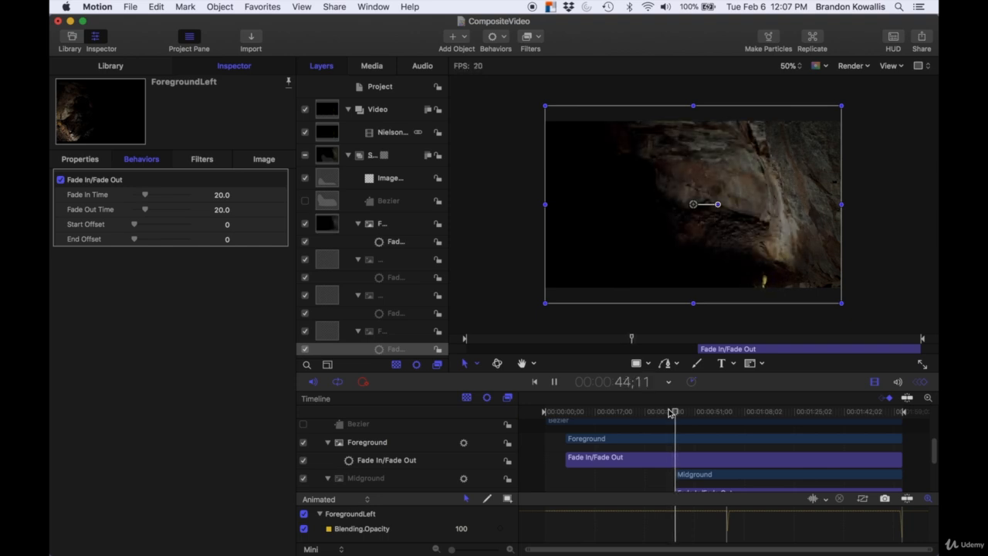
scroll(660, 455, "down", 1)
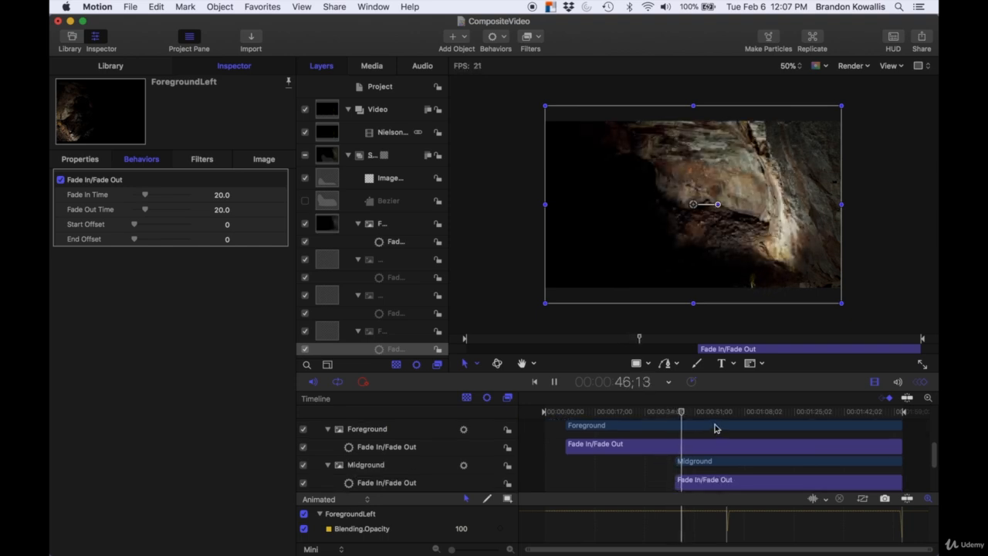
scroll(716, 426, "down", 4)
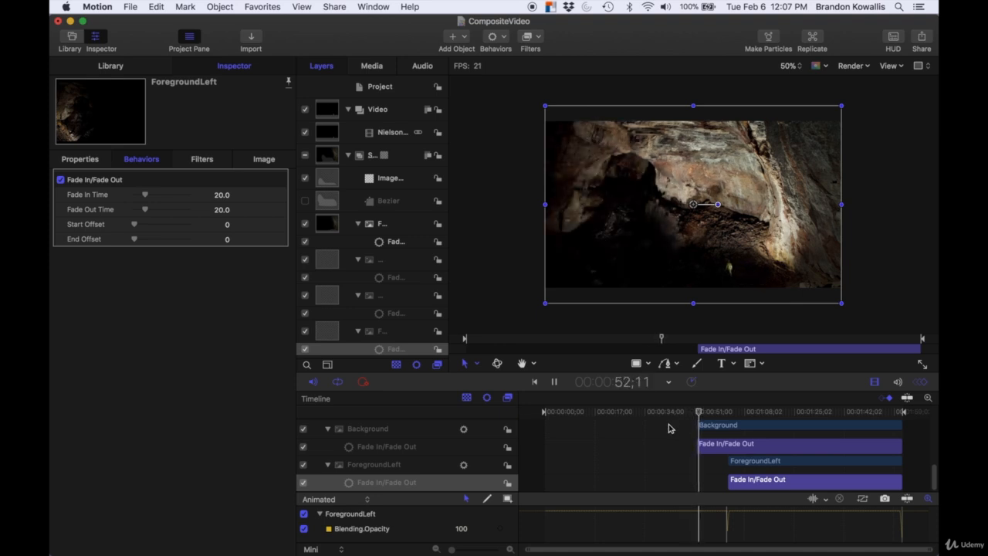
left_click(725, 413)
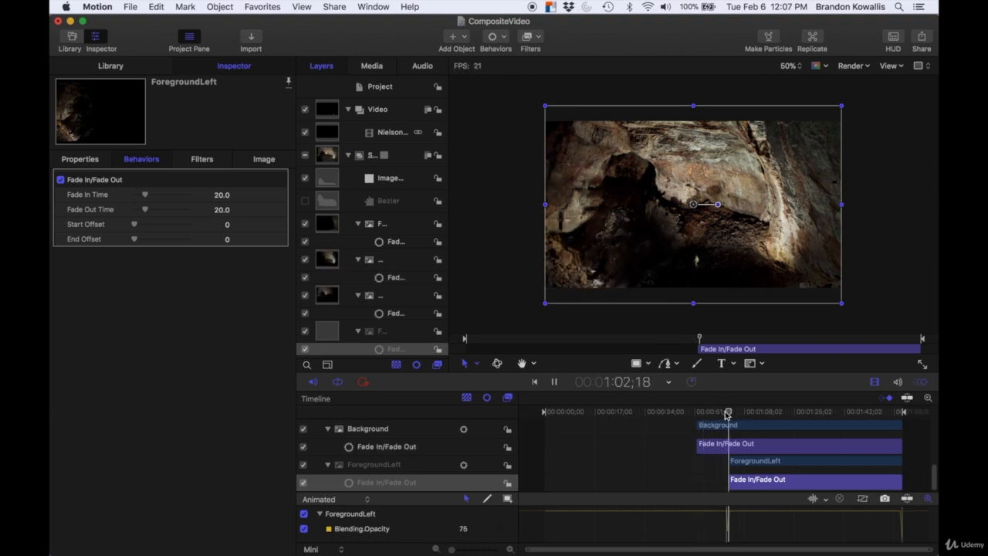
Step: Export the project as a QuickTime movie in the source format, video only, saved as CompositeVideo 2 in the Nielsons folder
key("space")
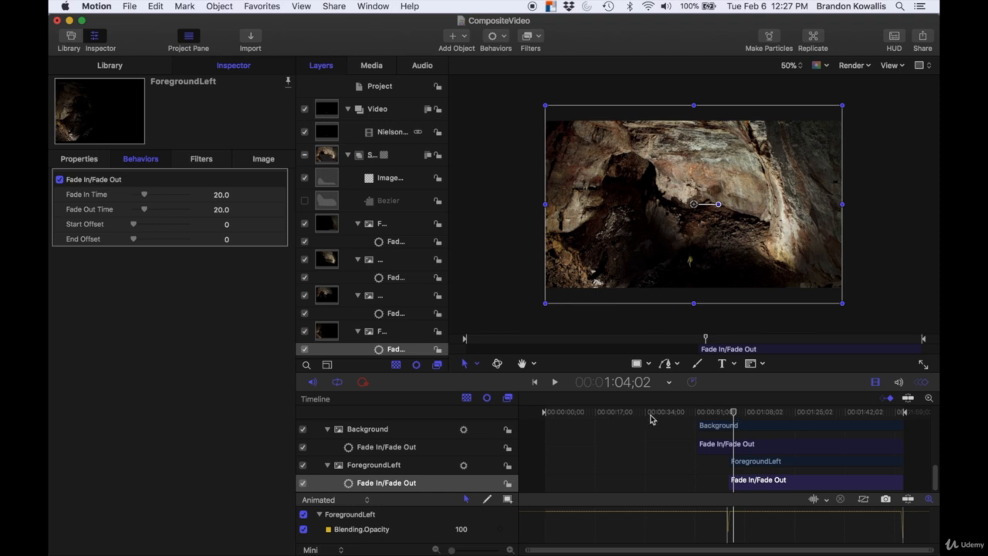
left_click(333, 6)
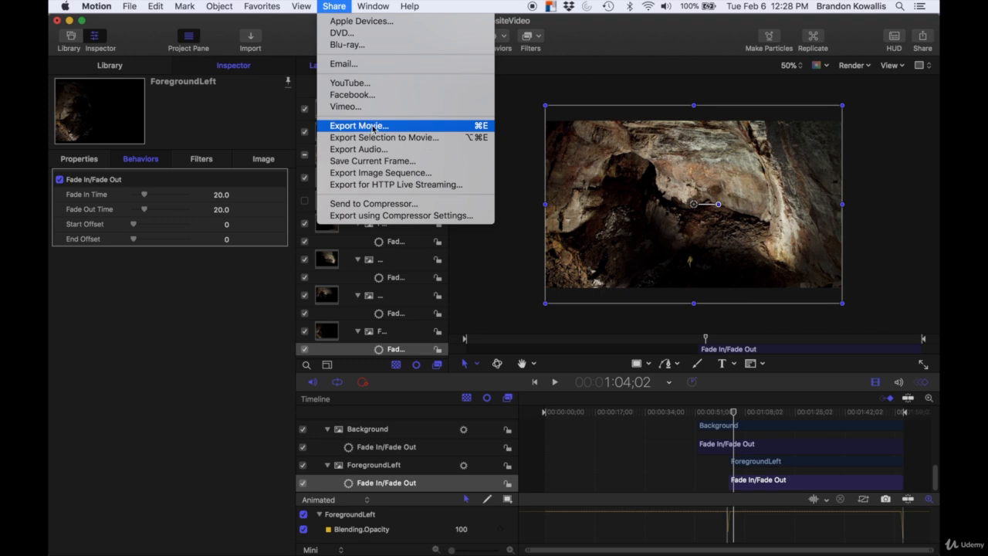
left_click(344, 129)
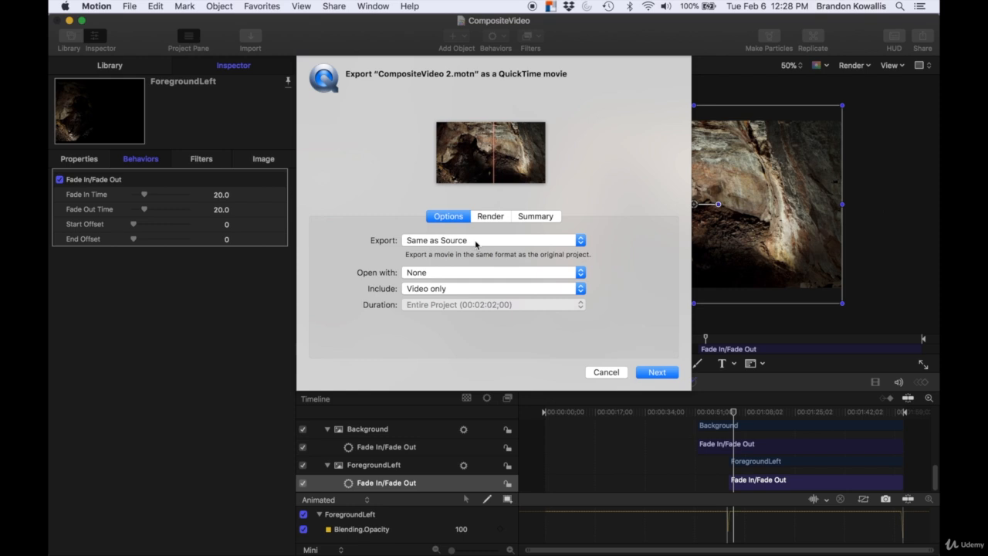
left_click(435, 243)
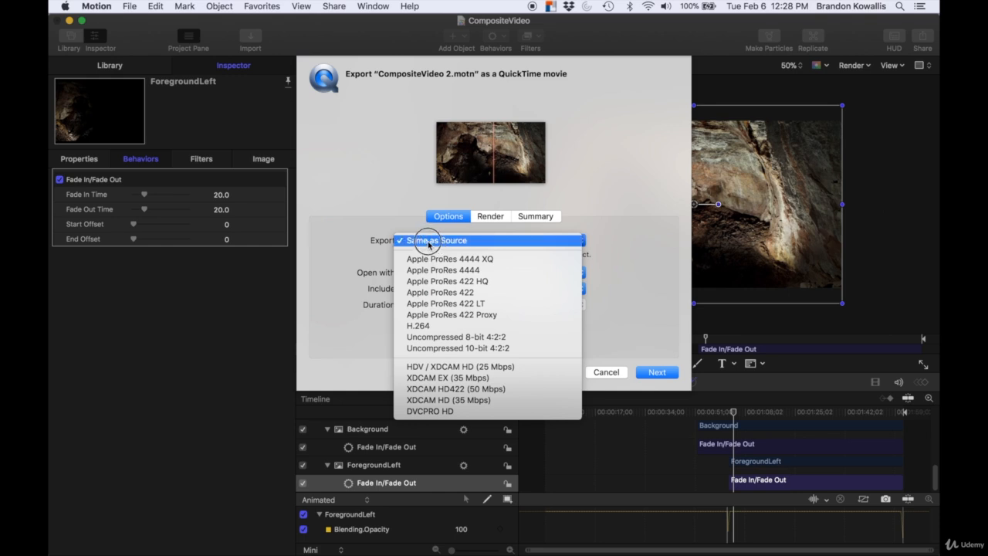
left_click(430, 245)
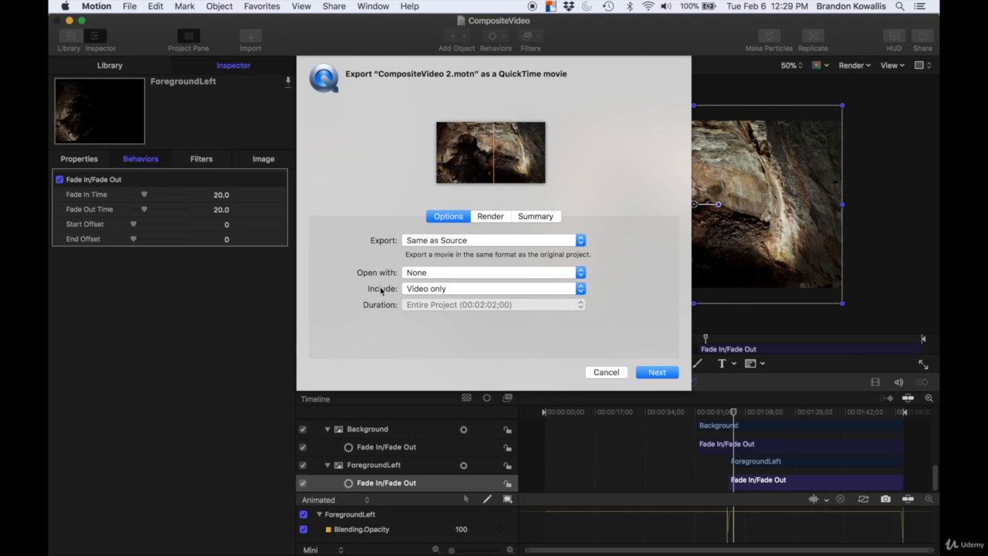
left_click(430, 289)
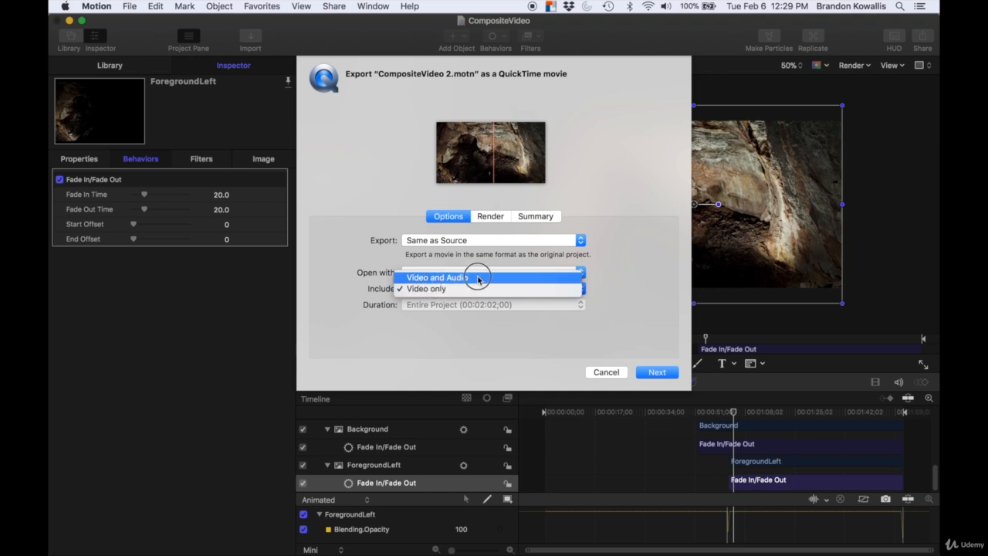
left_click(425, 290)
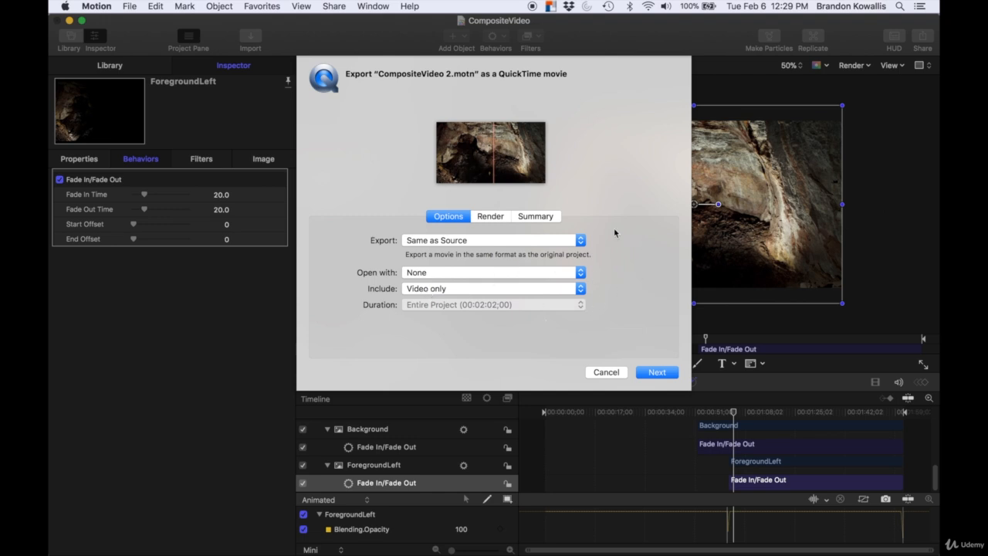
left_click(658, 372)
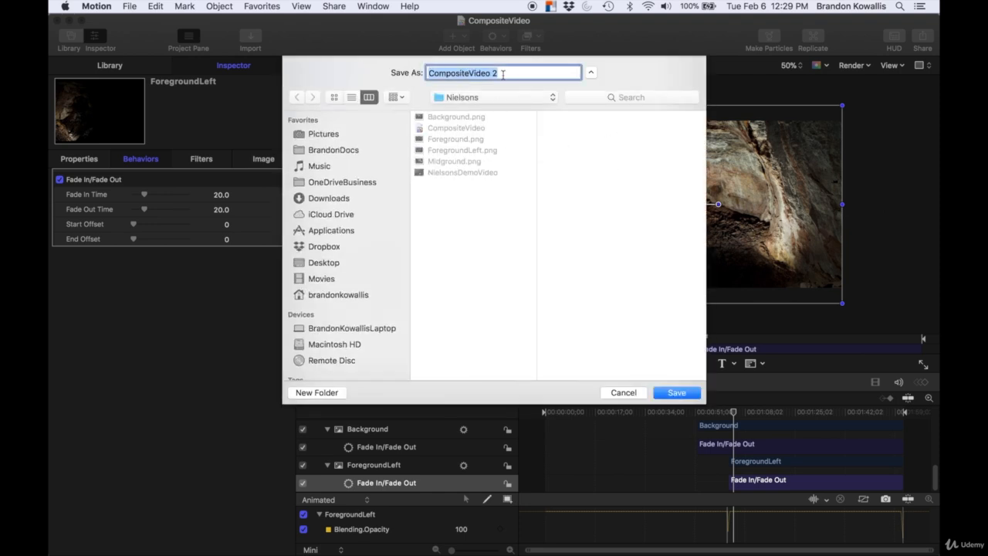
left_click(678, 393)
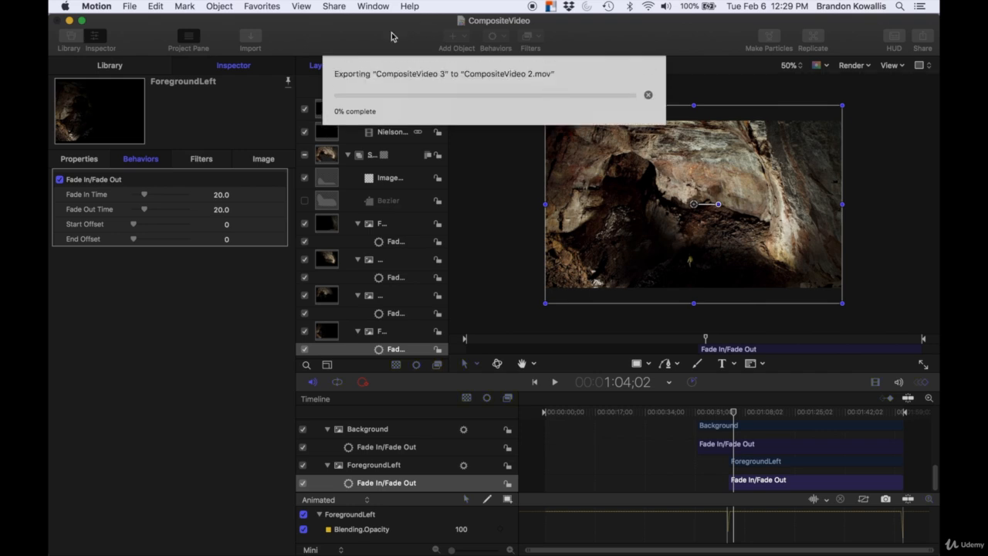